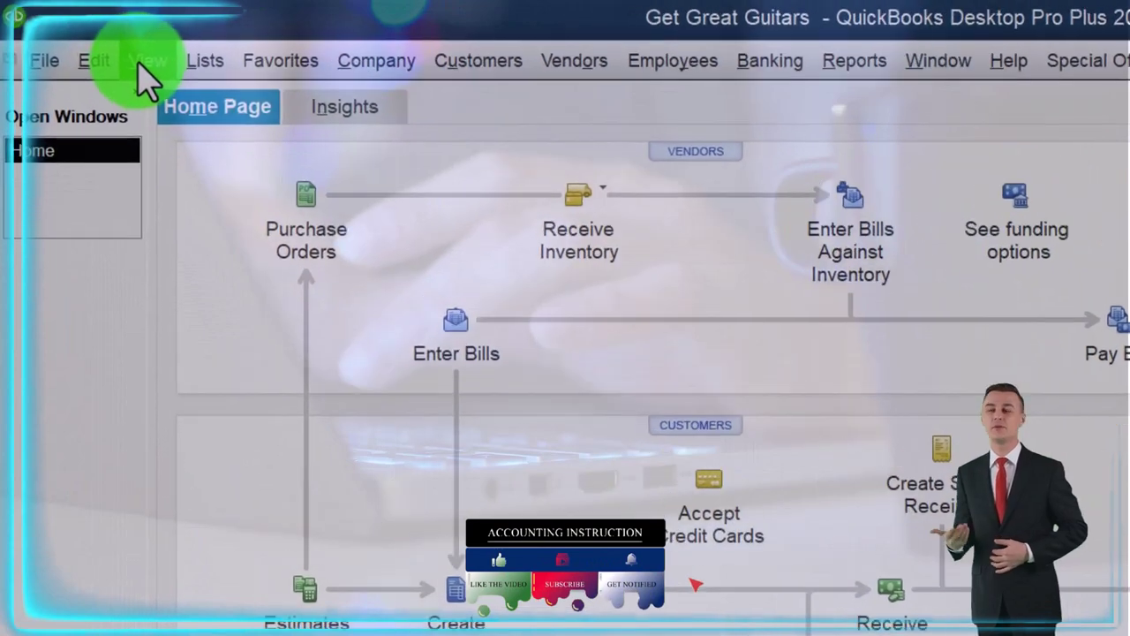
Open the Profit & Loss Standard report dated 01/01/2023 to 12/31/2023.
{"action": "left_click", "coordinate": [76, 37]}
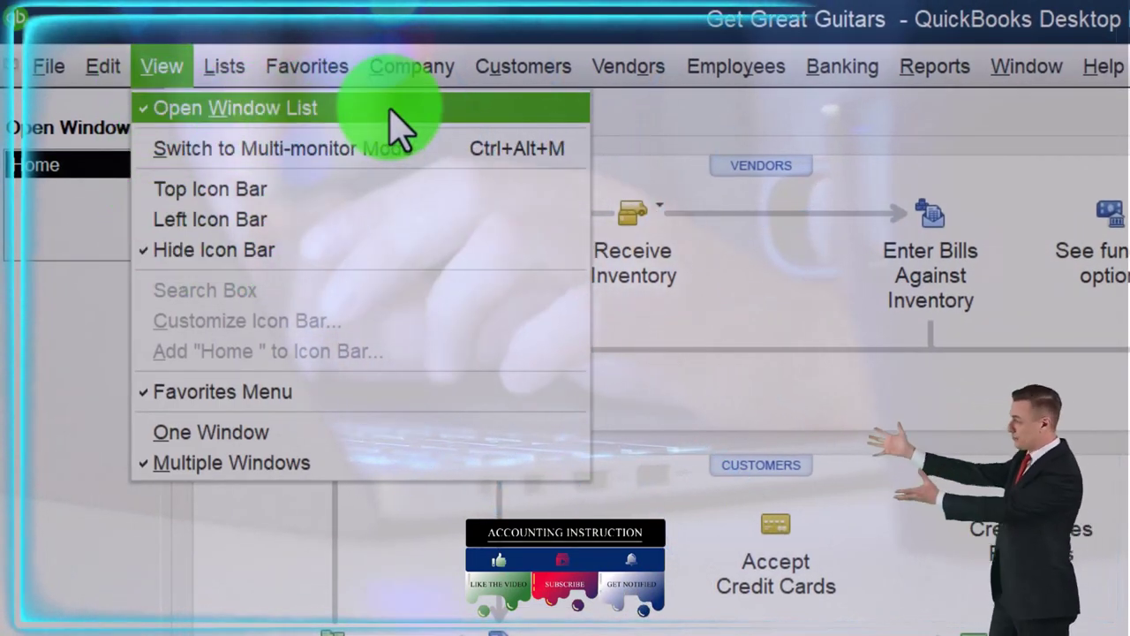
{"action": "left_click", "coordinate": [35, 358]}
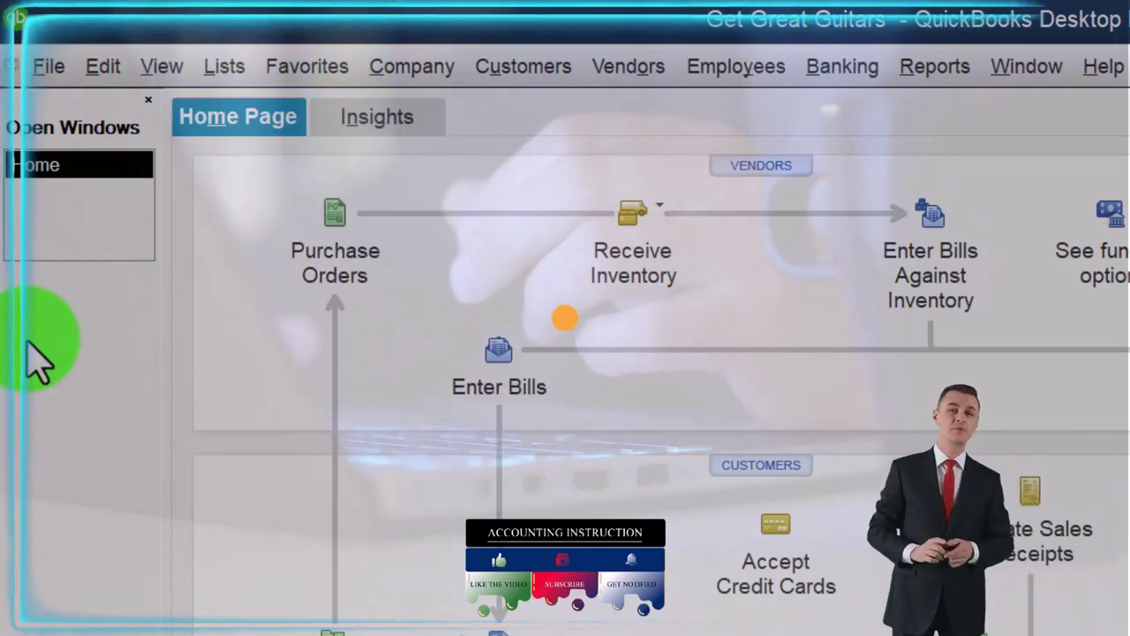
{"action": "left_click", "coordinate": [932, 67]}
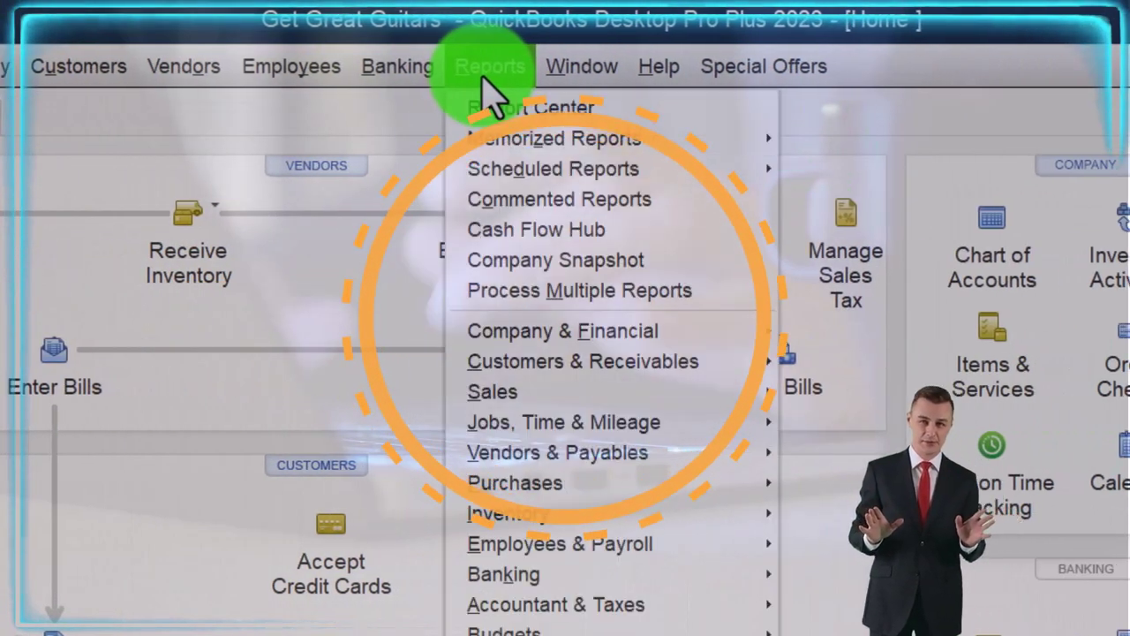
{"action": "left_click", "coordinate": [612, 346]}
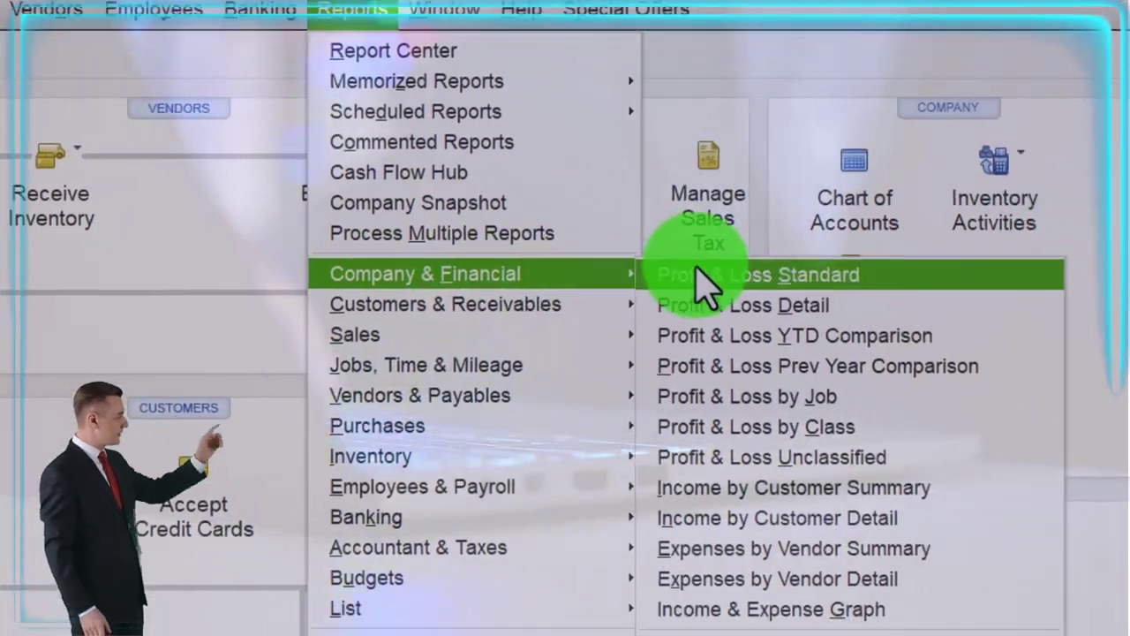
{"action": "left_click", "coordinate": [757, 210]}
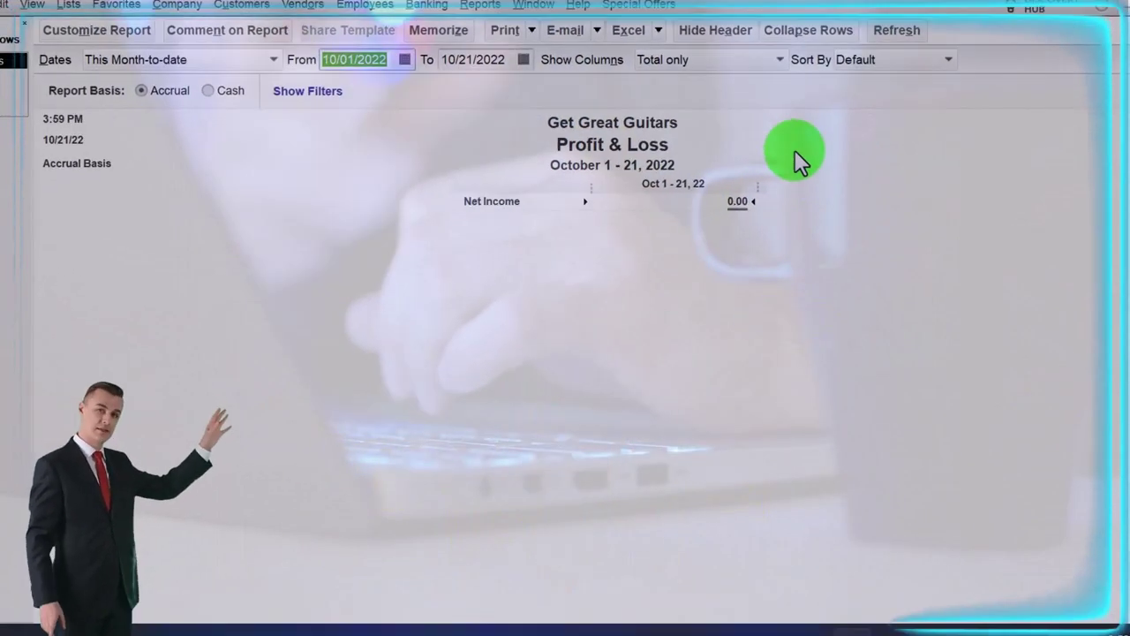
{"action": "type", "text": "01/01/2023"}
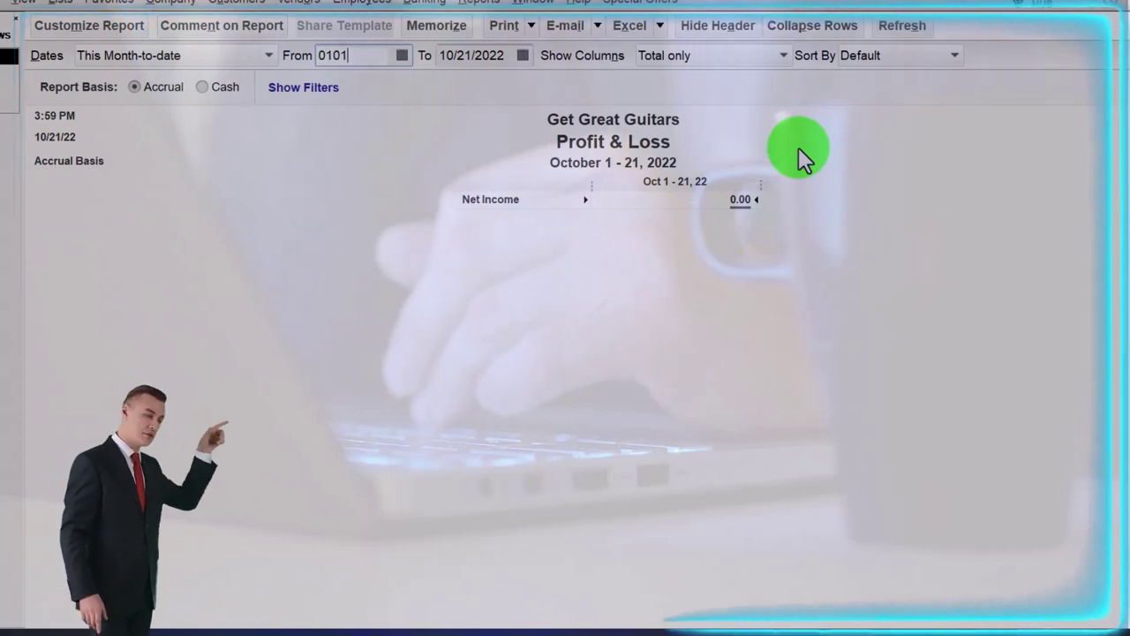
{"action": "key", "text": "Tab"}
{"action": "type", "text": "12/31/2023"}
{"action": "key", "text": "Tab"}
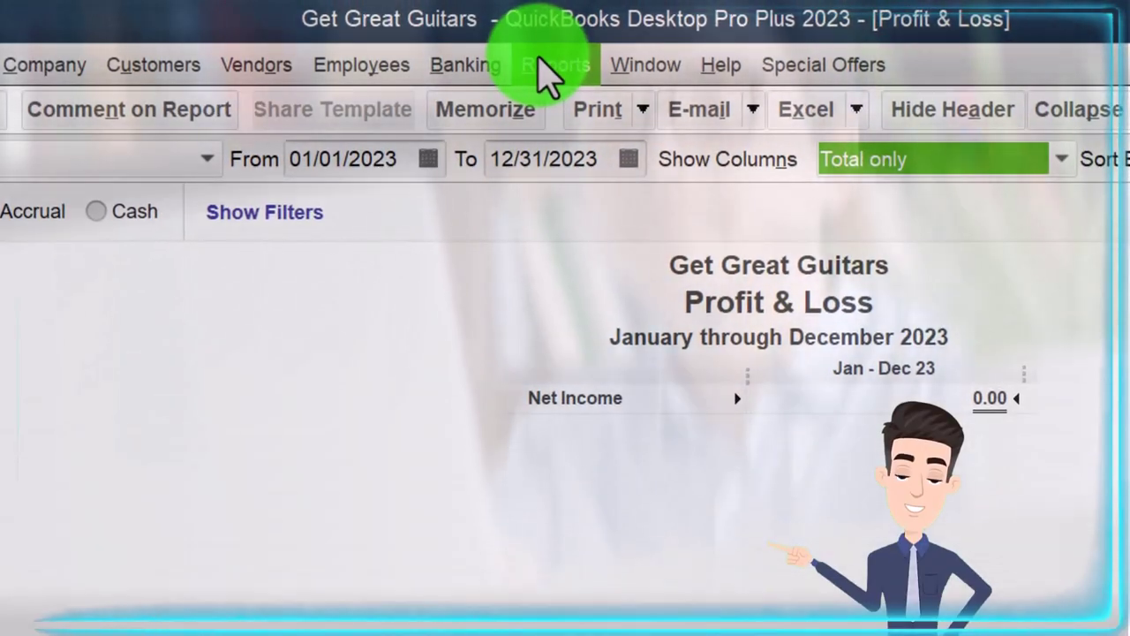
Open the Balance Sheet Standard report with dates 01/01/2023 to 12/31/2023.
{"action": "left_click", "coordinate": [547, 66]}
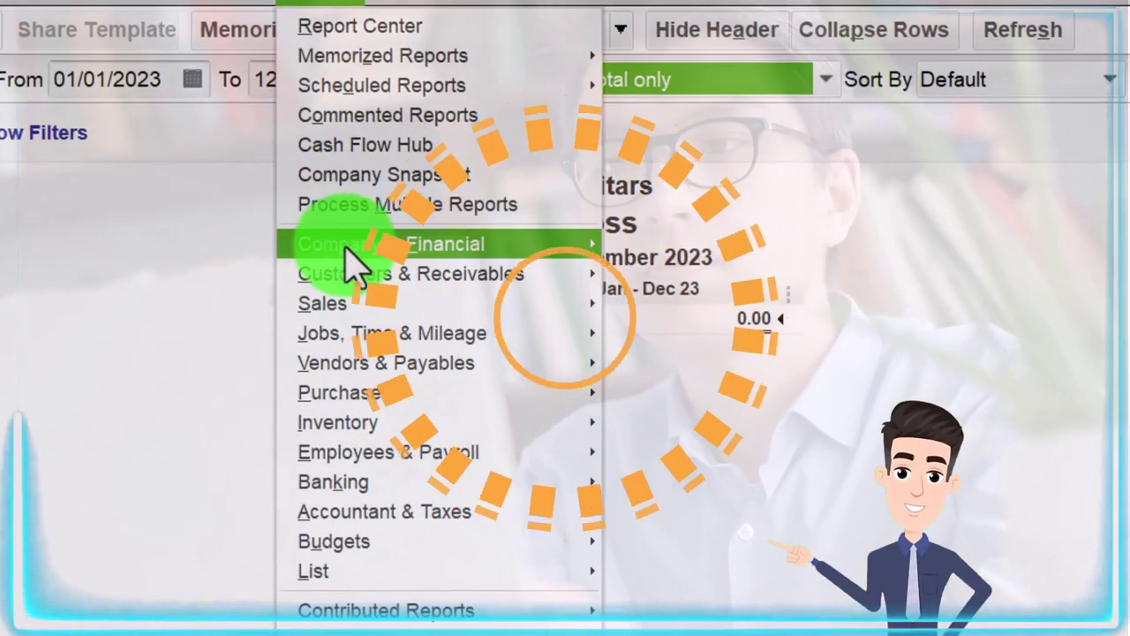
{"action": "mouse_move", "coordinate": [543, 253]}
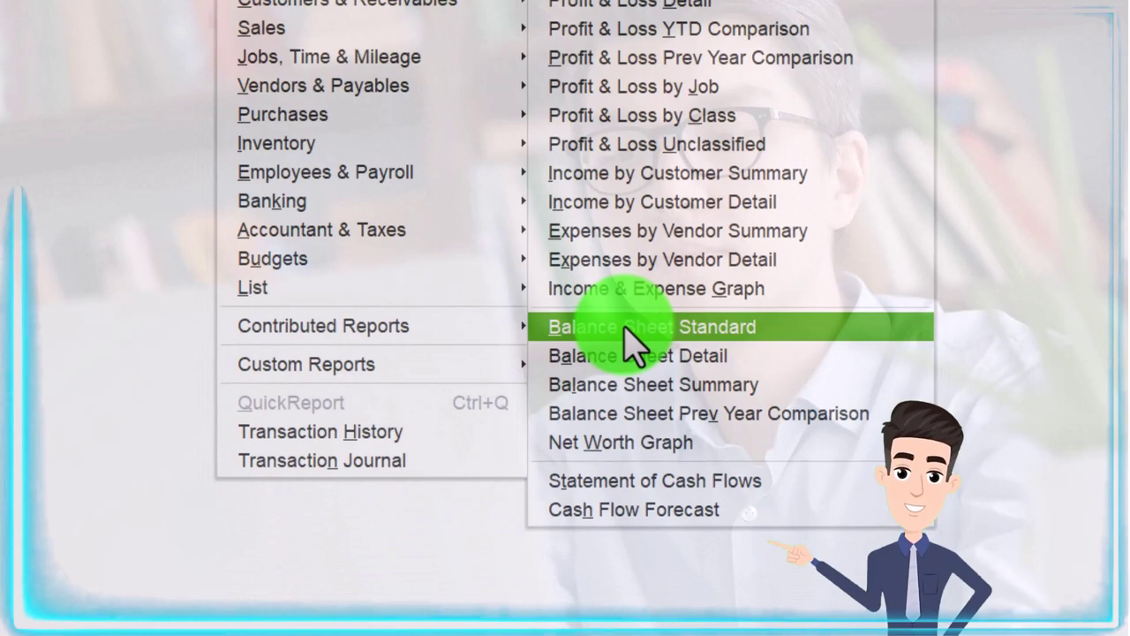
{"action": "left_click", "coordinate": [627, 327]}
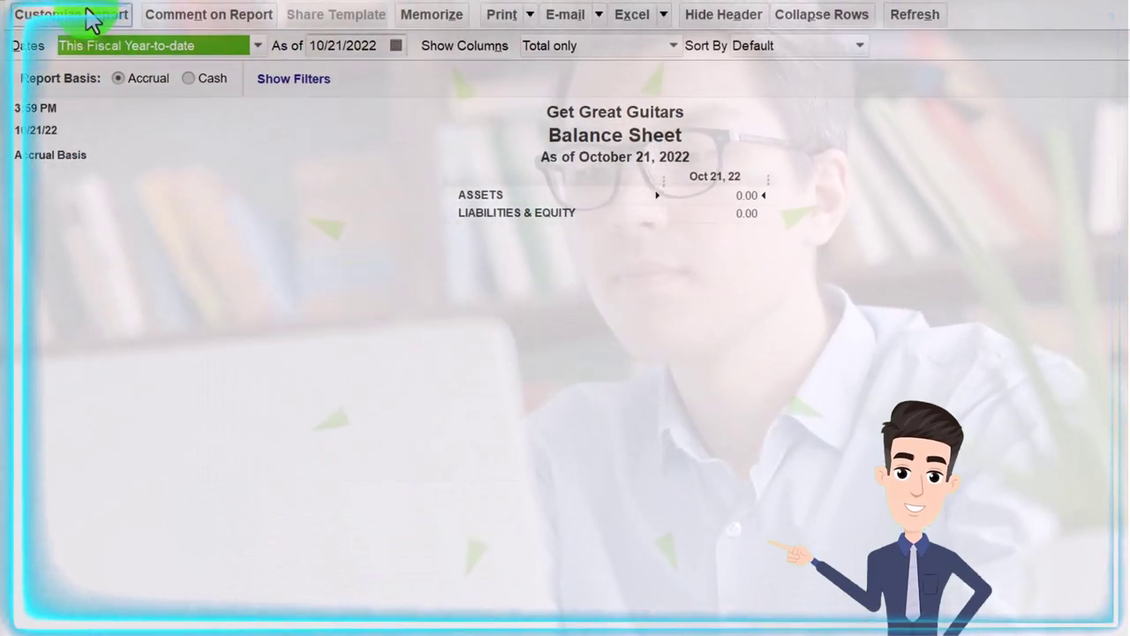
{"action": "left_click", "coordinate": [93, 16]}
{"action": "key", "text": "Tab"}
{"action": "type", "text": "01"}
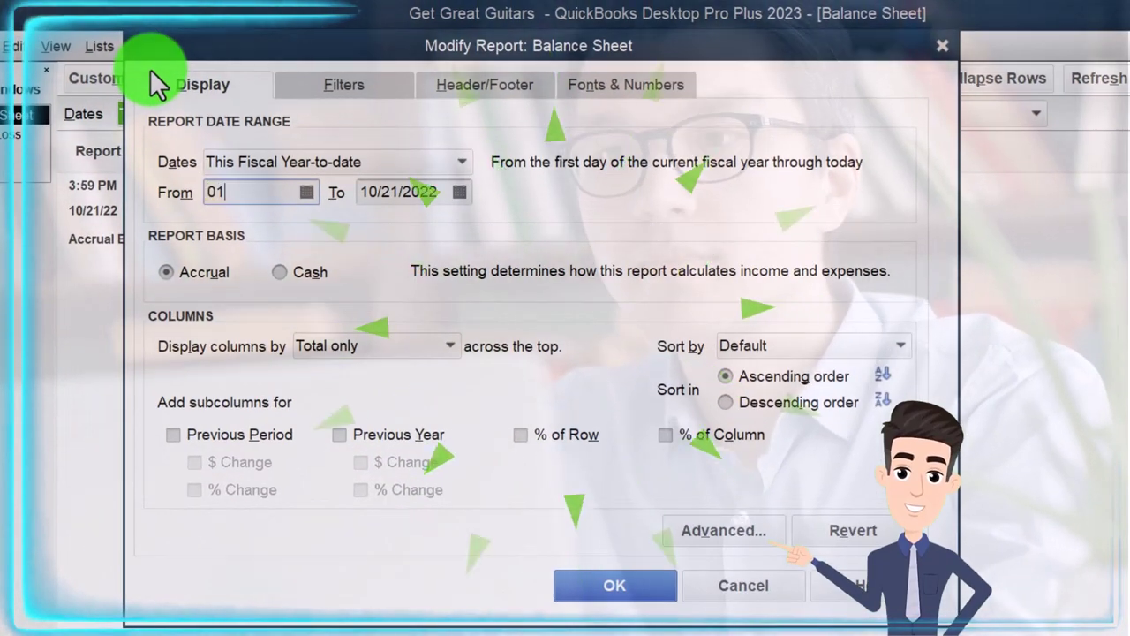
{"action": "type", "text": "/01/2023"}
{"action": "key", "text": "Tab"}
{"action": "type", "text": "1"}
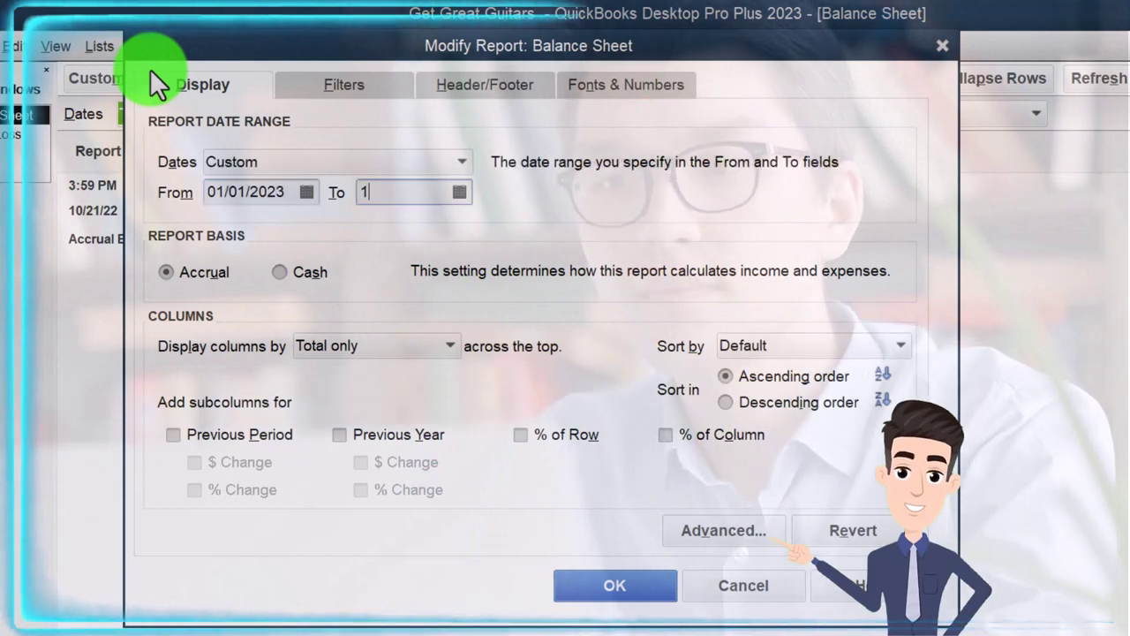
{"action": "type", "text": "2/31/2023"}
{"action": "key", "text": "Tab"}
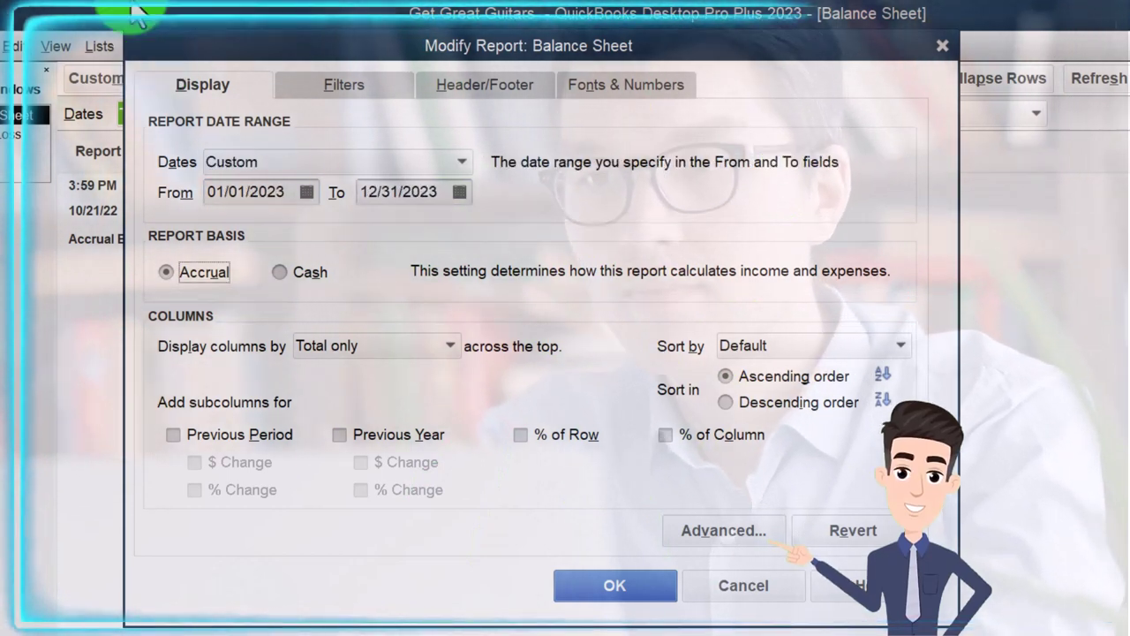
Set the column label font to size 12, applied to all related fonts.
{"action": "left_click", "coordinate": [625, 86]}
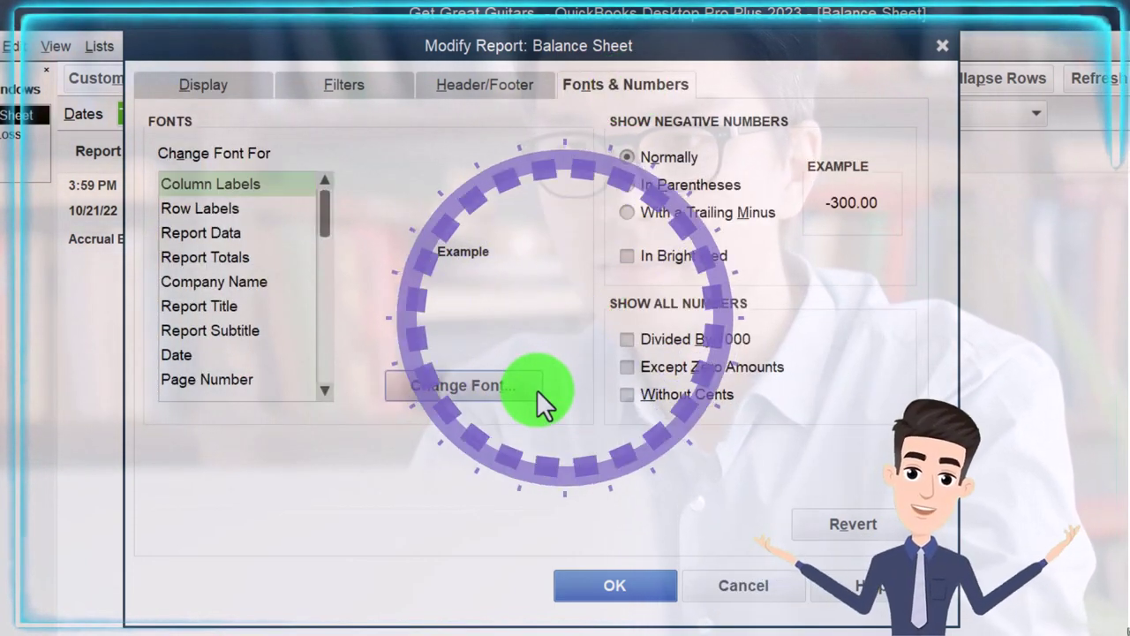
{"action": "left_click", "coordinate": [536, 390]}
{"action": "left_click", "coordinate": [487, 320]}
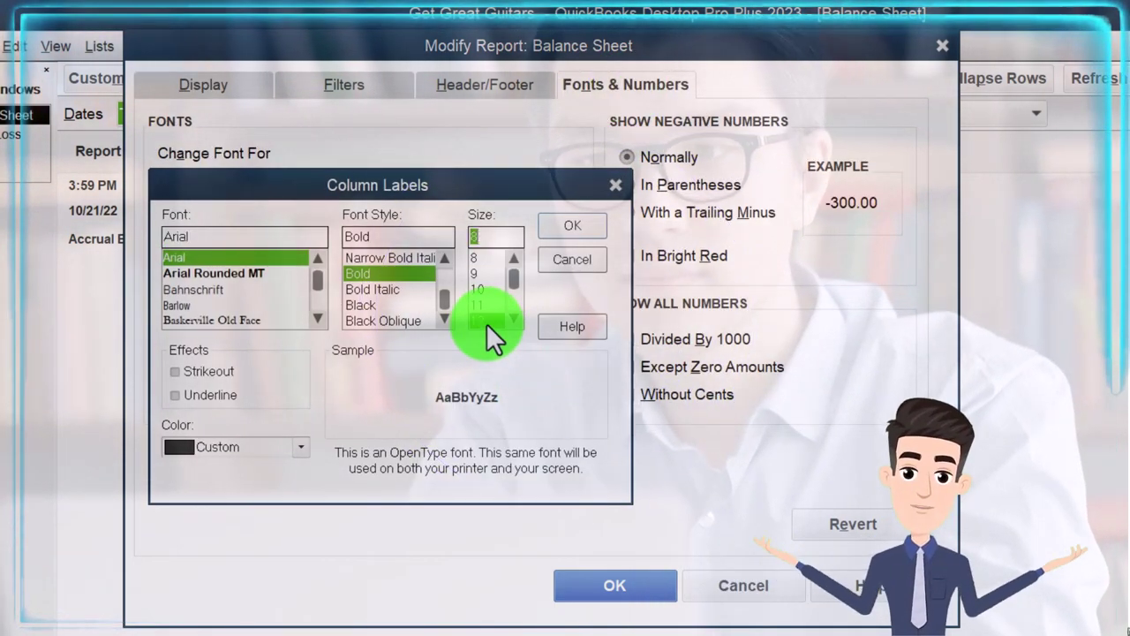
{"action": "left_click", "coordinate": [565, 228]}
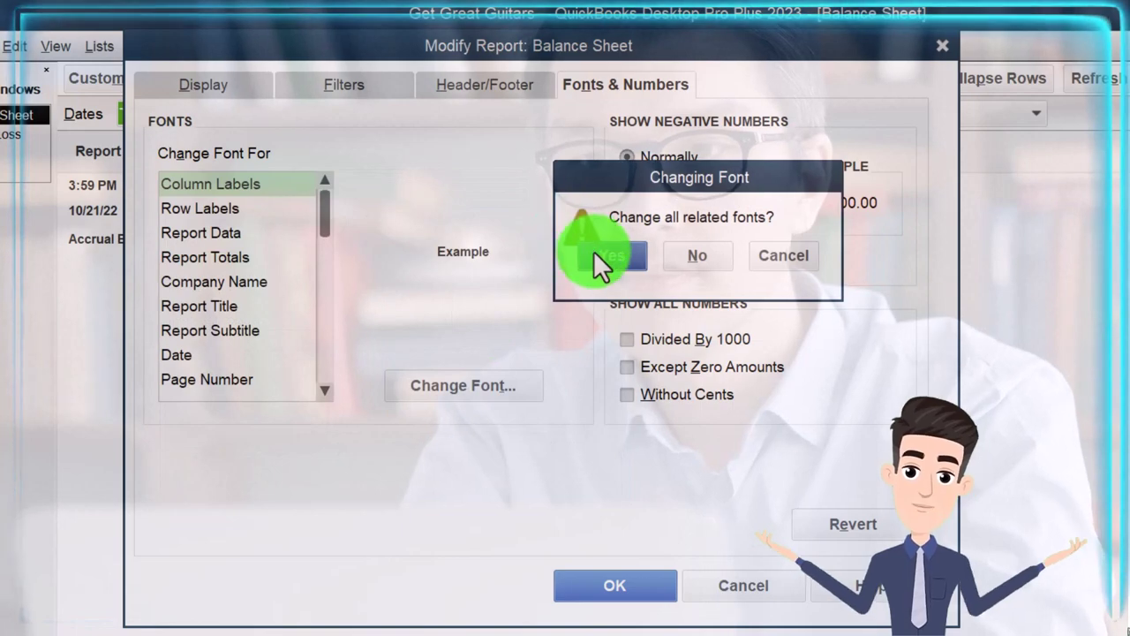
{"action": "left_click", "coordinate": [593, 251]}
{"action": "left_click", "coordinate": [621, 572]}
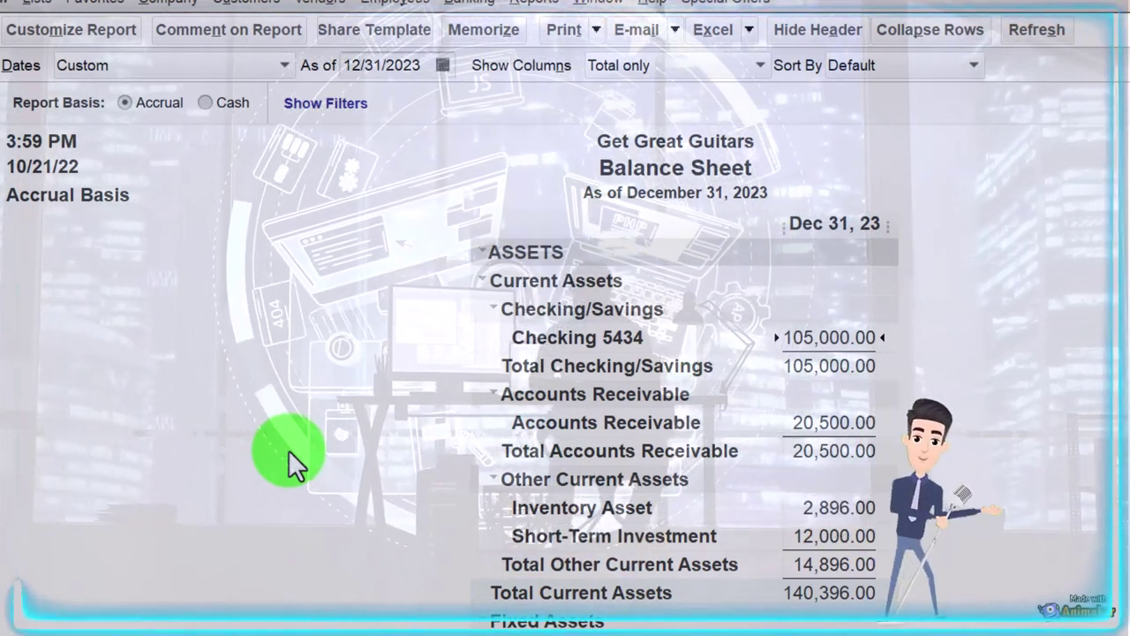
{"action": "scroll", "coordinate": [287, 450], "scroll_direction": "down", "scroll_amount": 1}
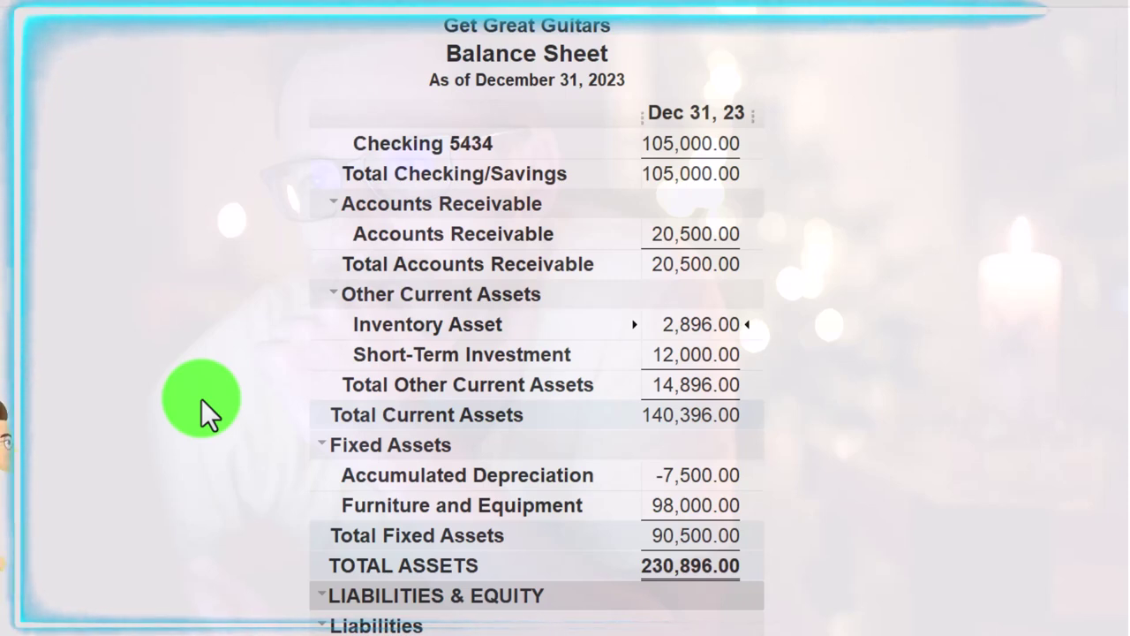
Select the Furniture and Equipment amount and scroll back up the Balance Sheet.
{"action": "left_click", "coordinate": [590, 505]}
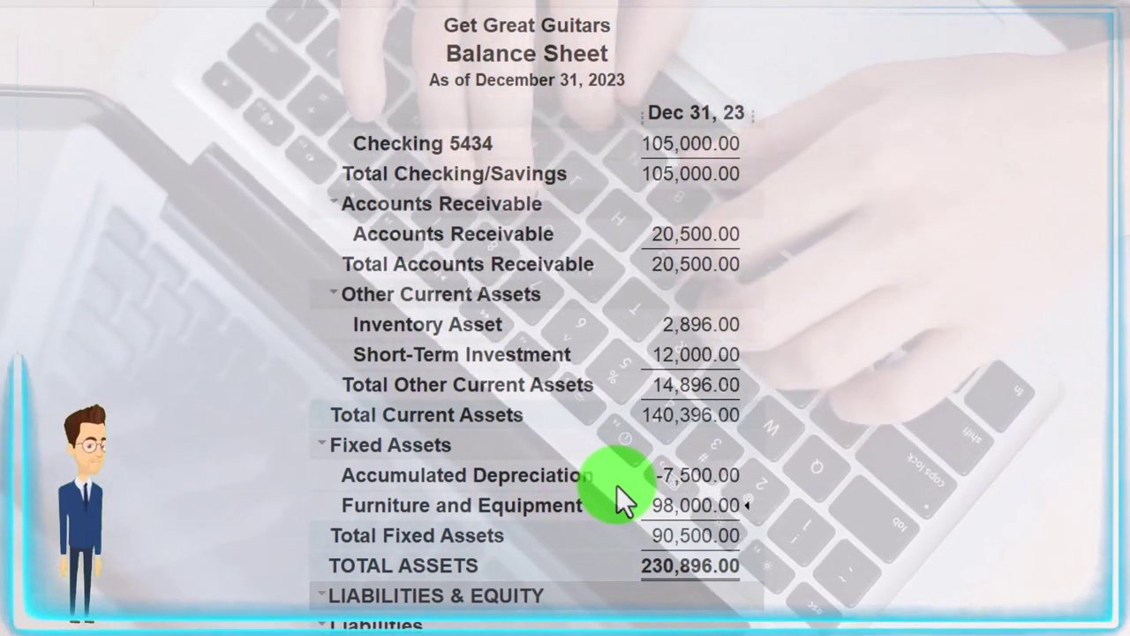
{"action": "scroll", "coordinate": [616, 485], "scroll_direction": "up", "scroll_amount": 1}
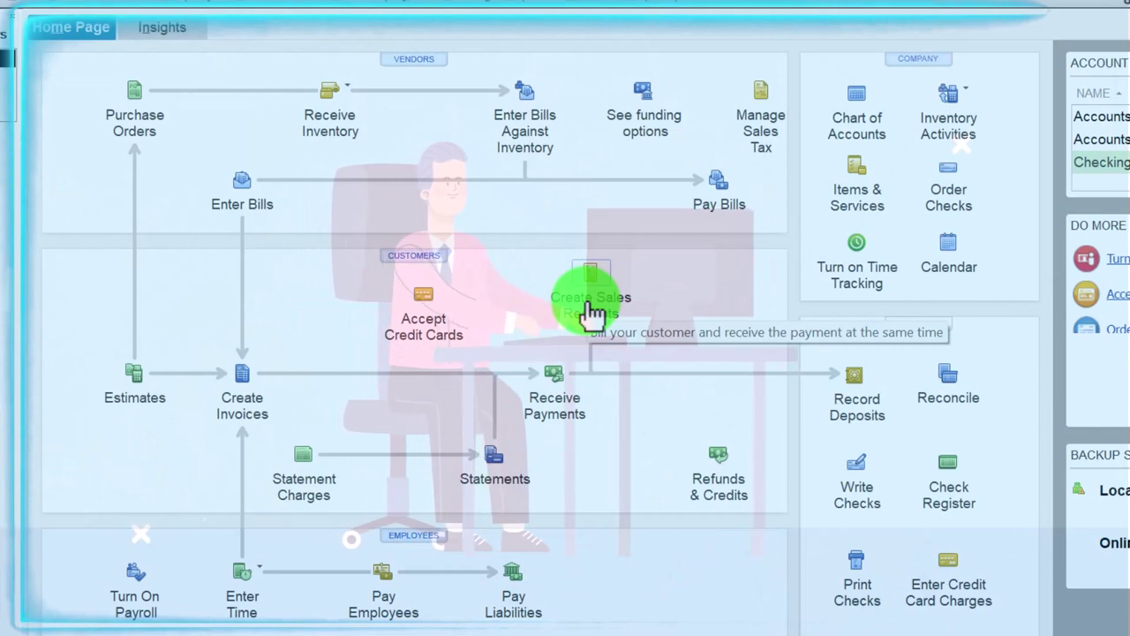
Open the Edit menu from the Get Great Guitars Home Page.
{"action": "left_click", "coordinate": [587, 304]}
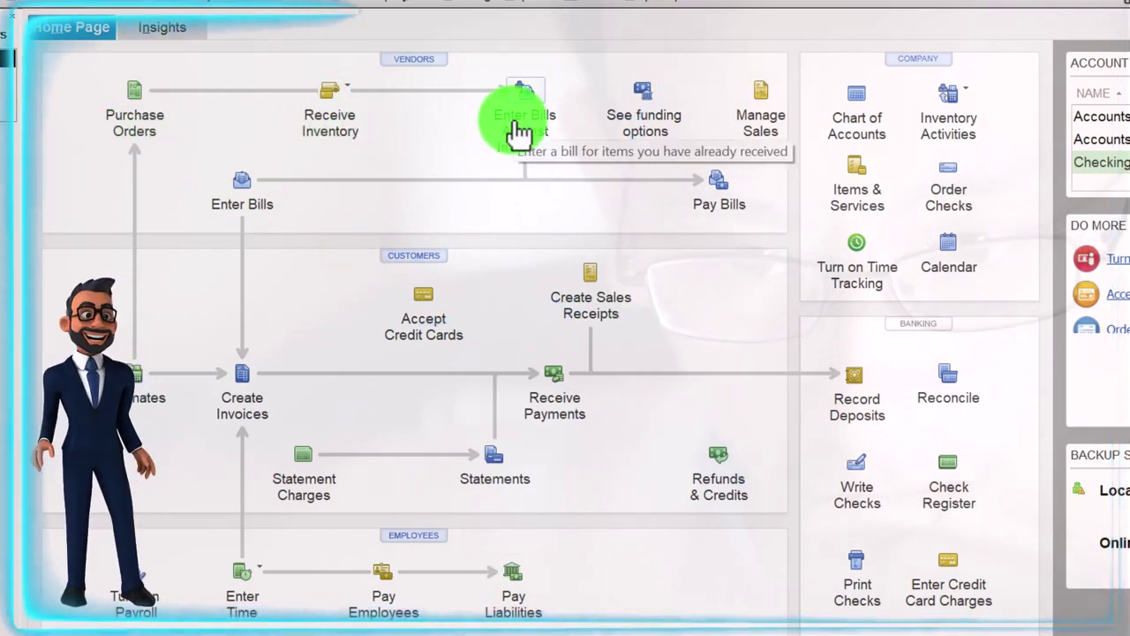
{"action": "left_click", "coordinate": [56, 38]}
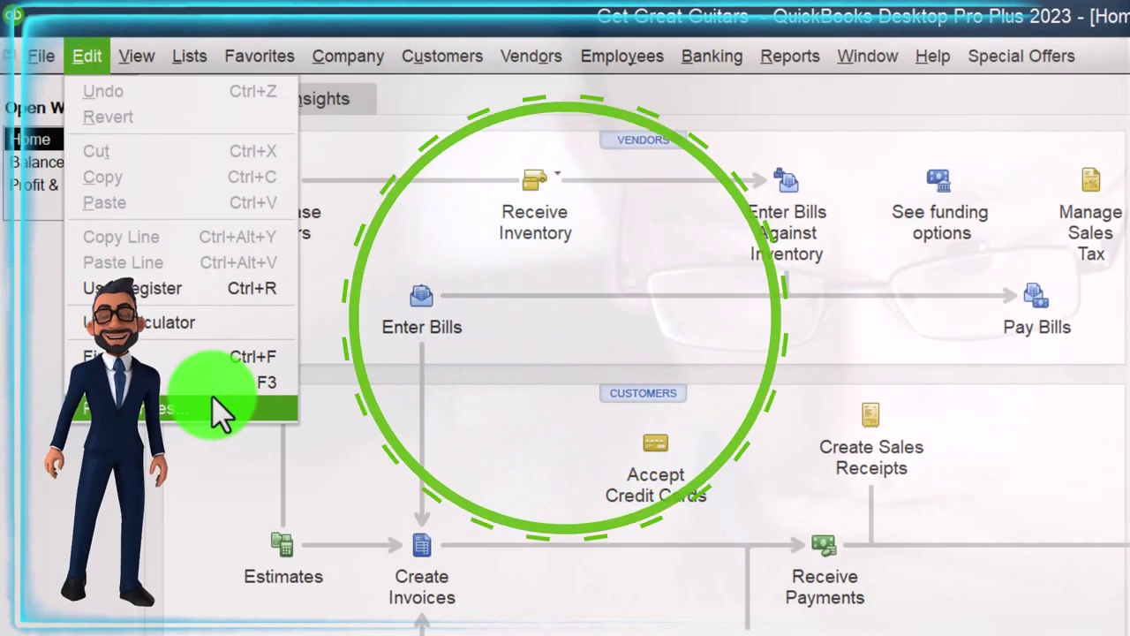
Enable 'Inventory and purchase orders are active' in Items & Inventory company preferences and save.
{"action": "left_click", "coordinate": [212, 406]}
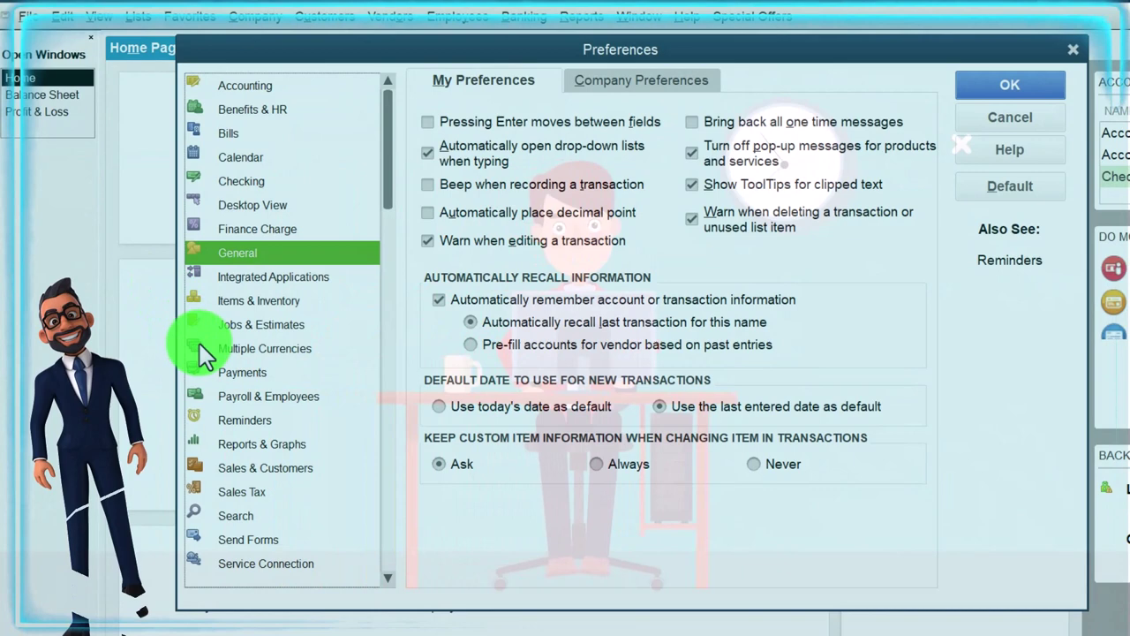
{"action": "left_click", "coordinate": [234, 302]}
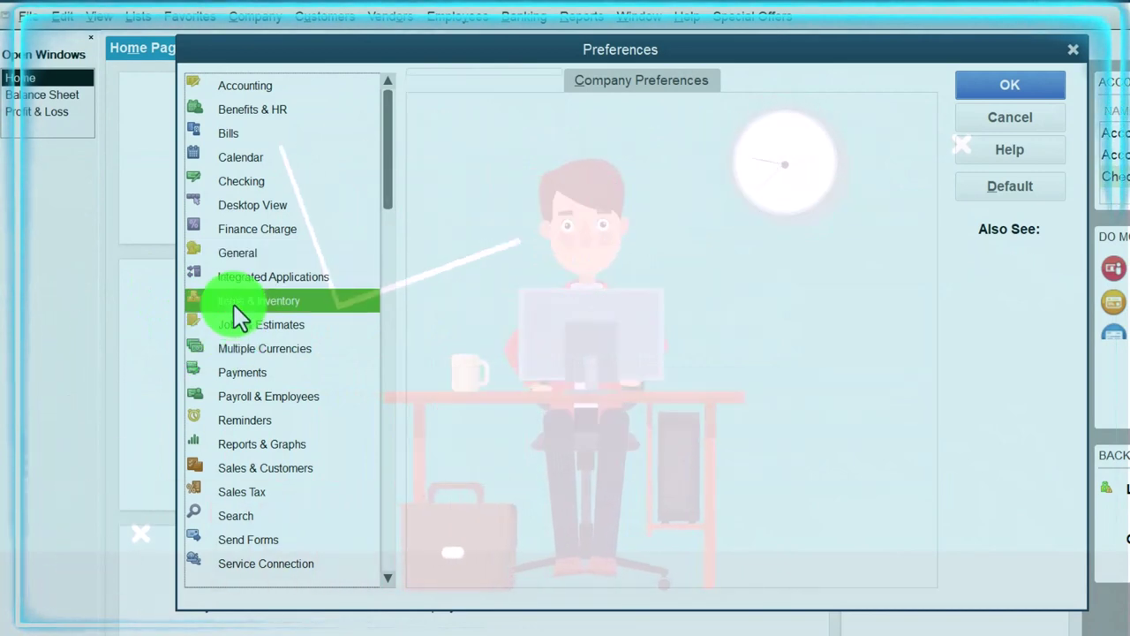
{"action": "left_click", "coordinate": [656, 88]}
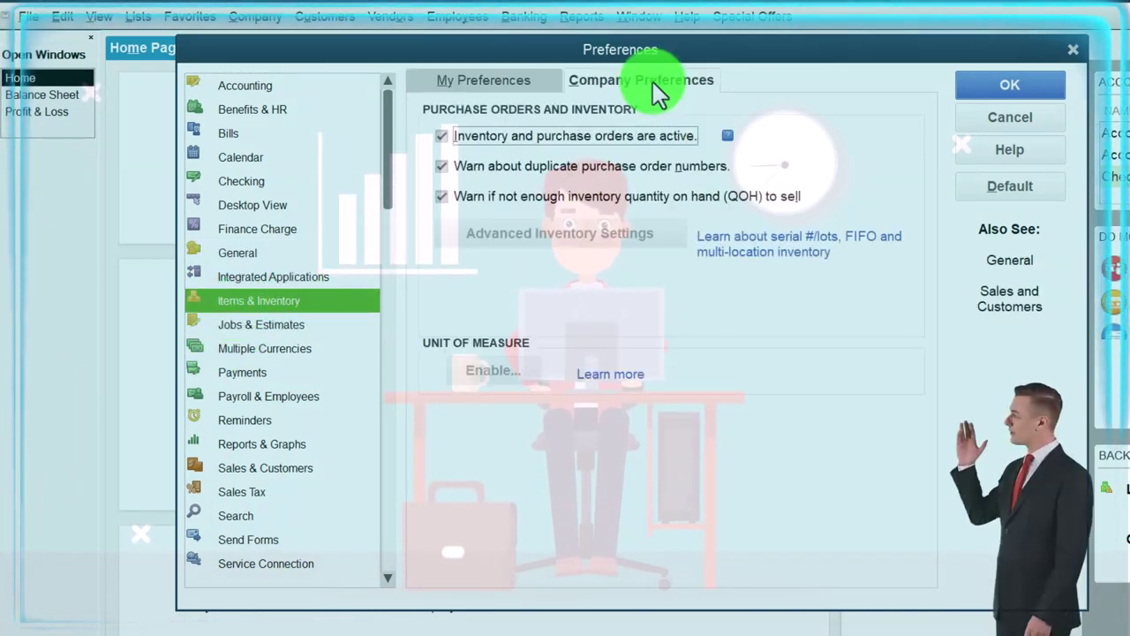
{"action": "left_click", "coordinate": [441, 137]}
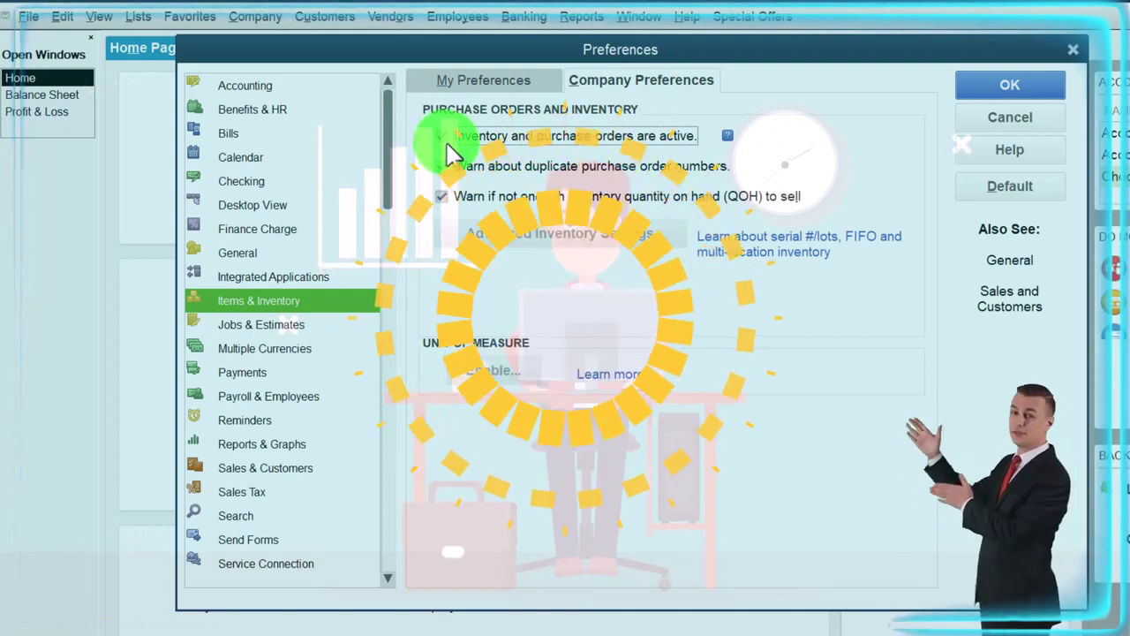
{"action": "left_click_drag", "start_coordinate": [775, 53], "coordinate": [757, 176]}
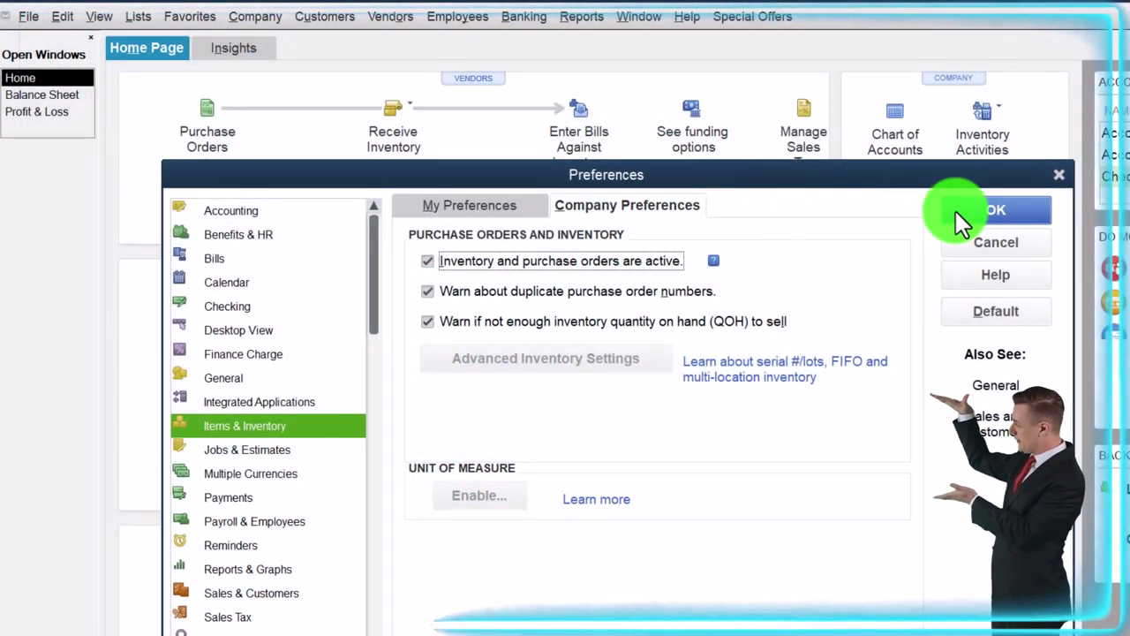
{"action": "left_click", "coordinate": [958, 211]}
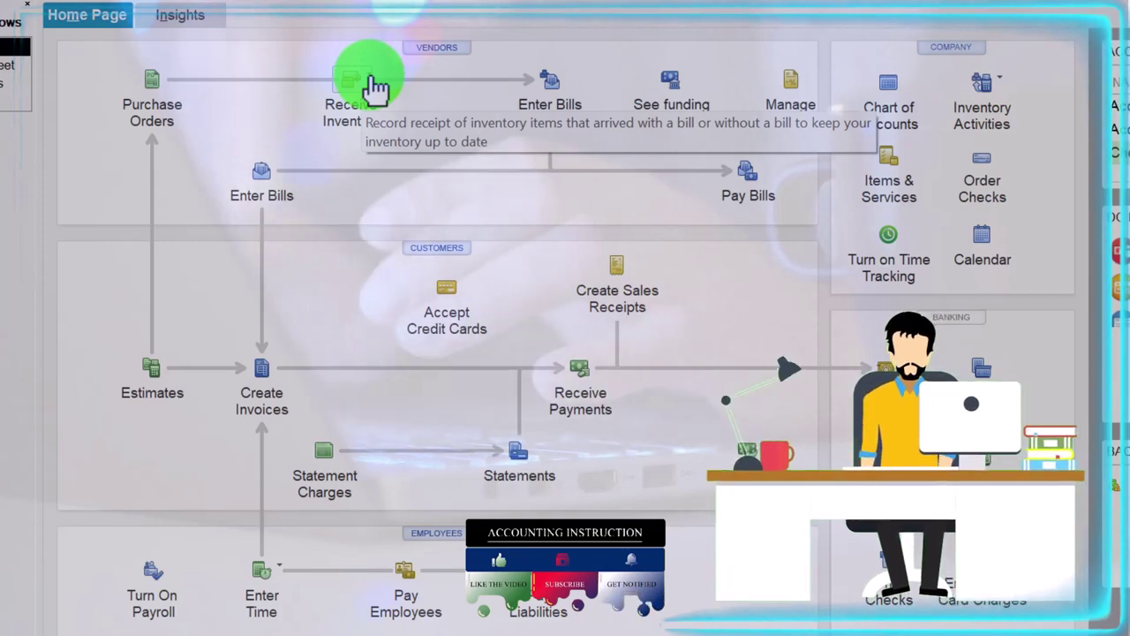
{"action": "left_click", "coordinate": [375, 89]}
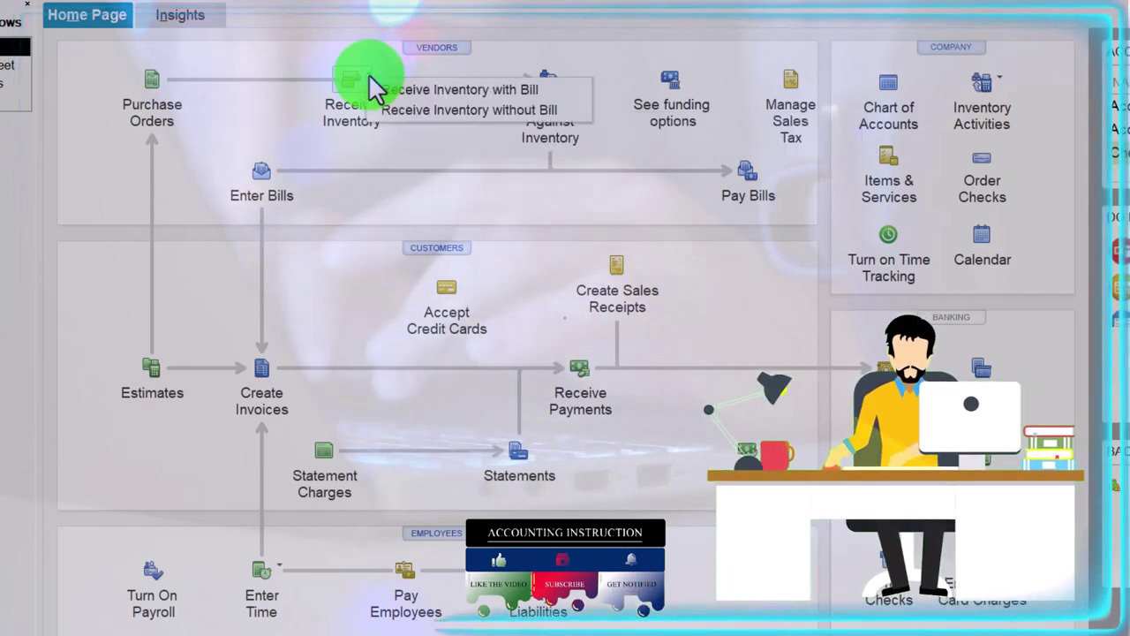
{"action": "left_click", "coordinate": [385, 89]}
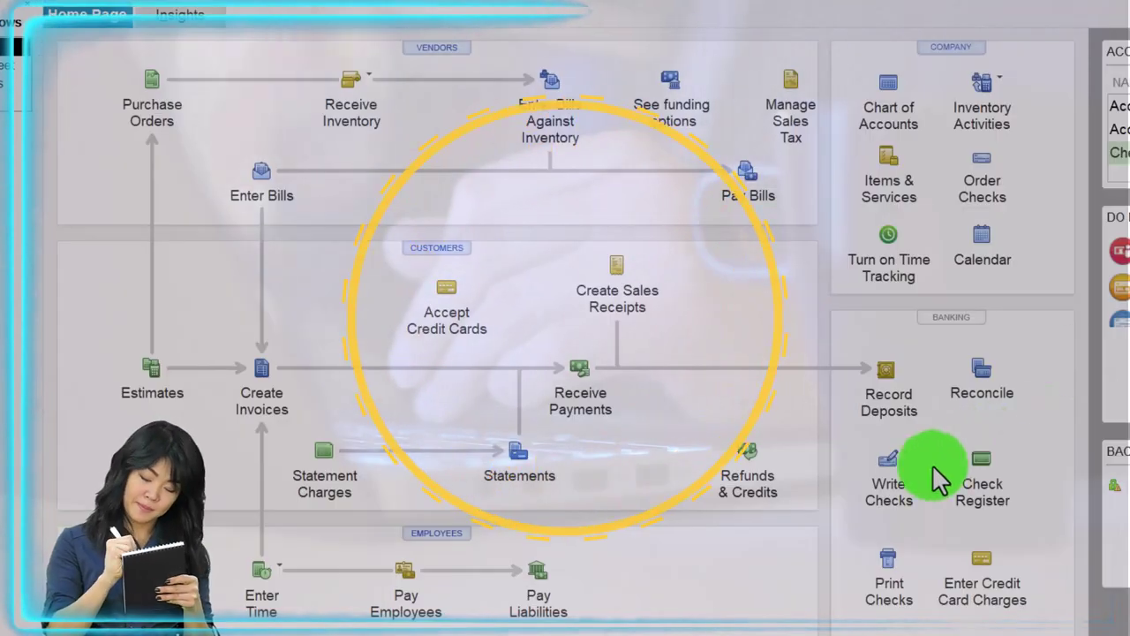
Start a new blank purchase order, P.O. No. 1, from the Vendors section.
{"action": "left_click", "coordinate": [887, 492]}
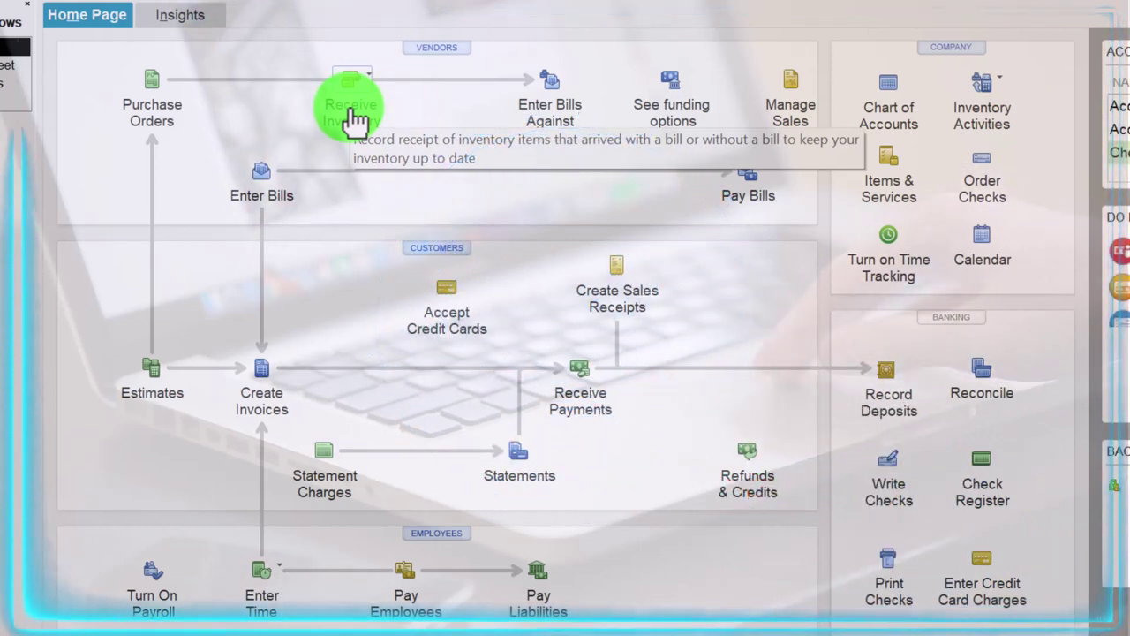
{"action": "left_click", "coordinate": [159, 97]}
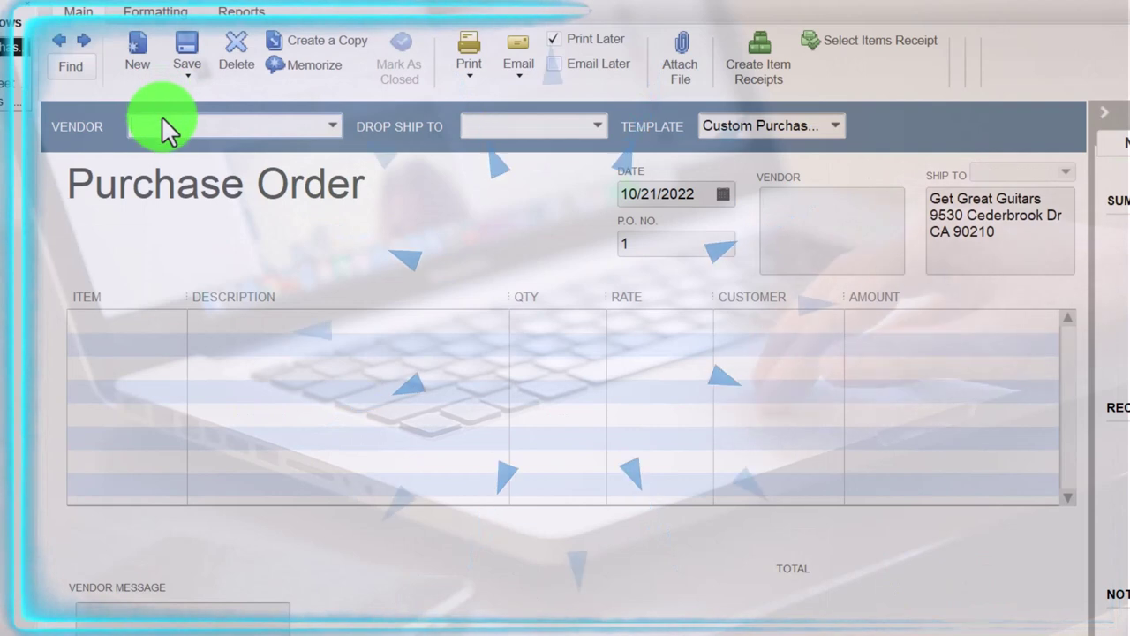
Choose Epiphone as the vendor and date the purchase order 01/12/2023.
{"action": "left_click", "coordinate": [335, 123]}
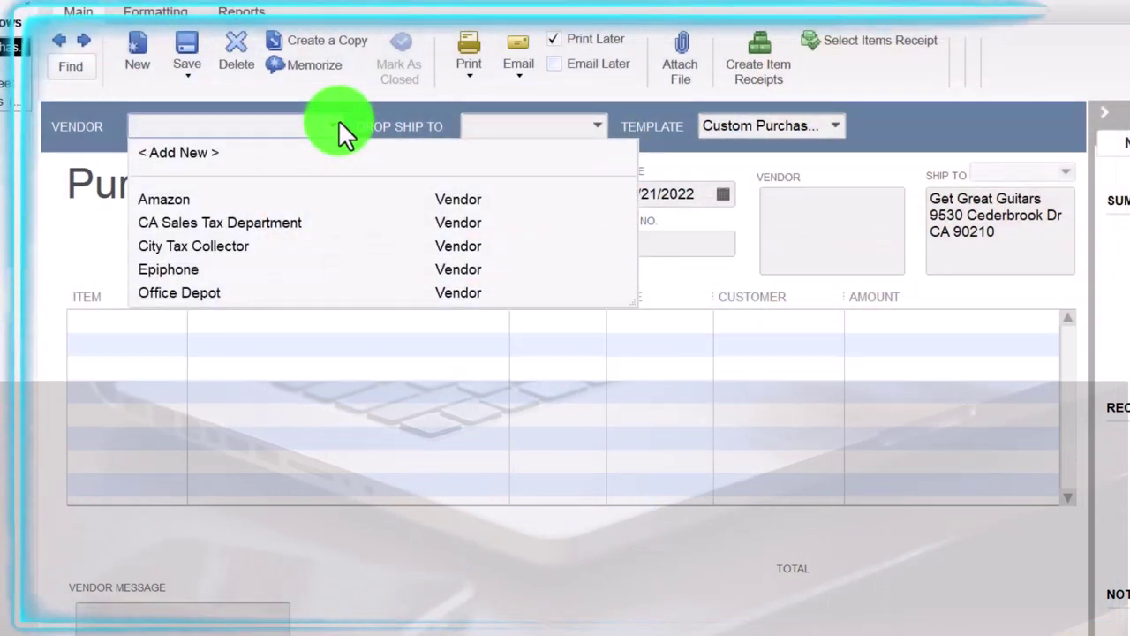
{"action": "left_click", "coordinate": [192, 270]}
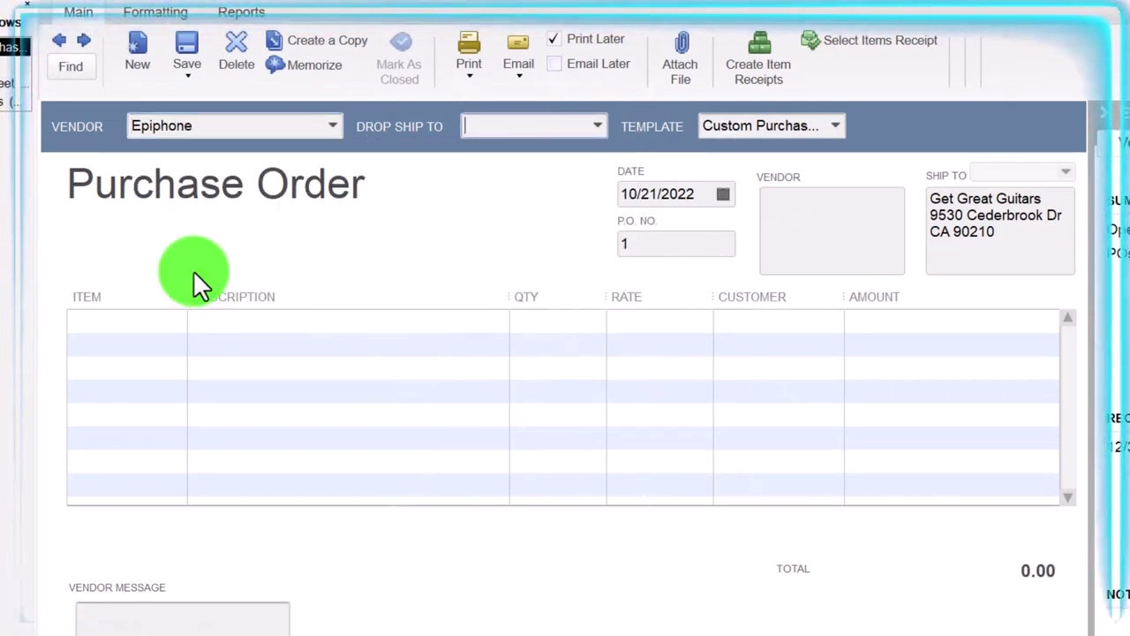
{"action": "key", "text": "Tab"}
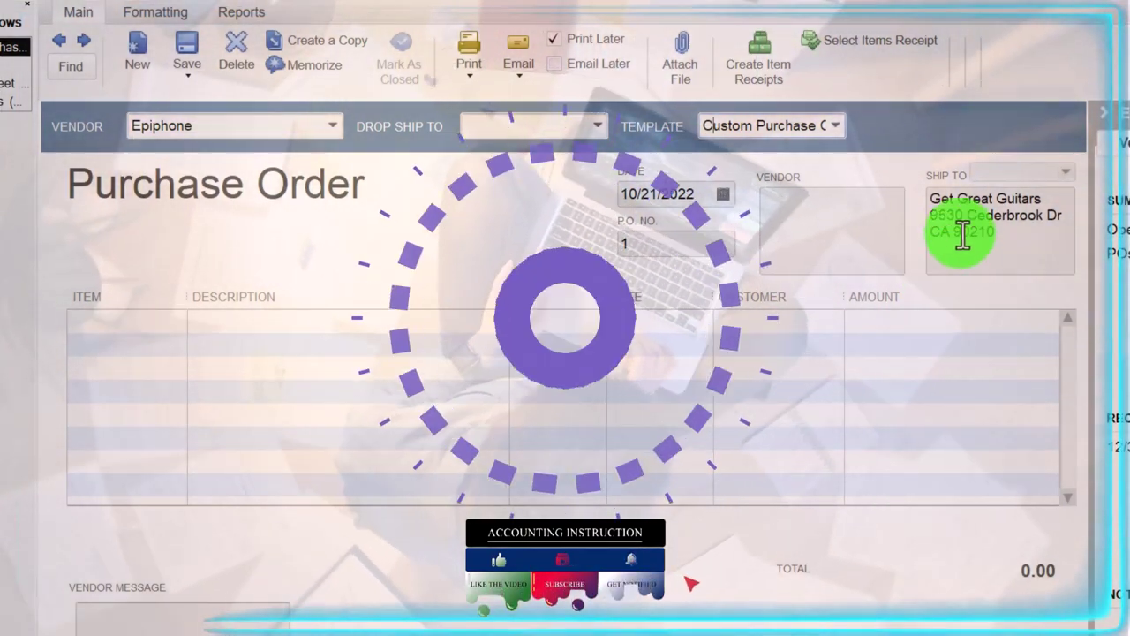
{"action": "key", "text": "Tab"}
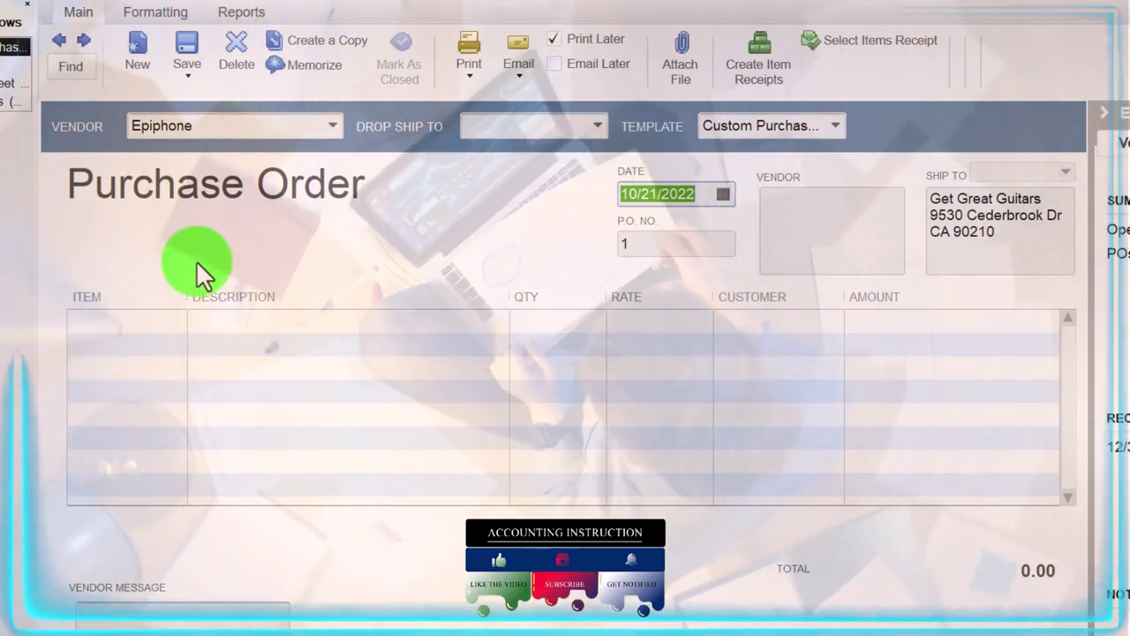
{"action": "type", "text": "0"}
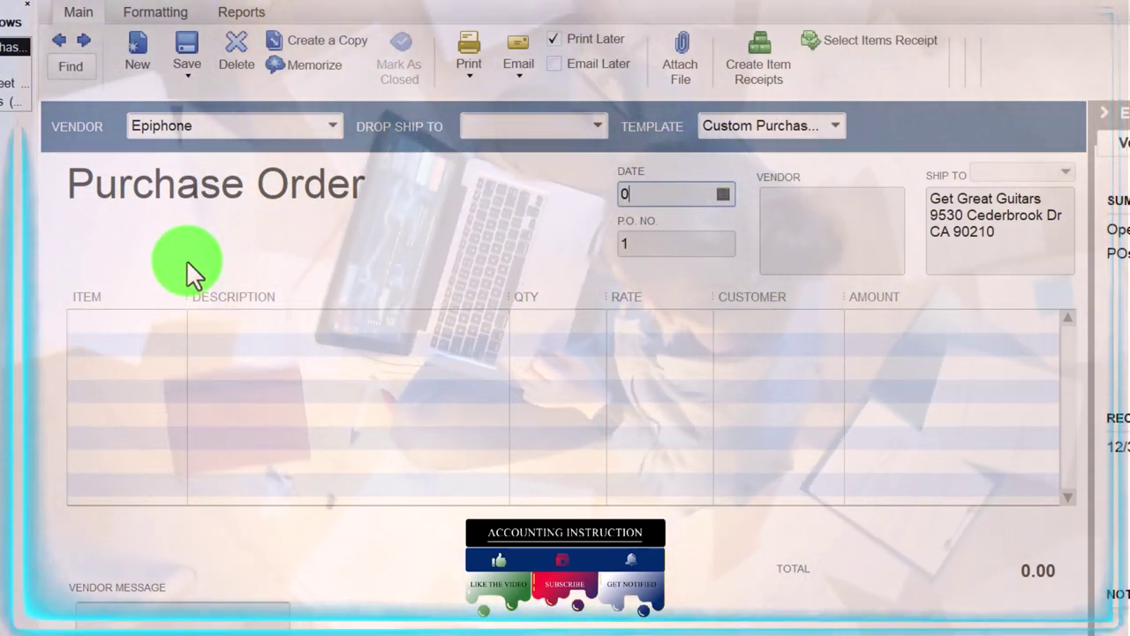
{"action": "type", "text": "1/12/2023"}
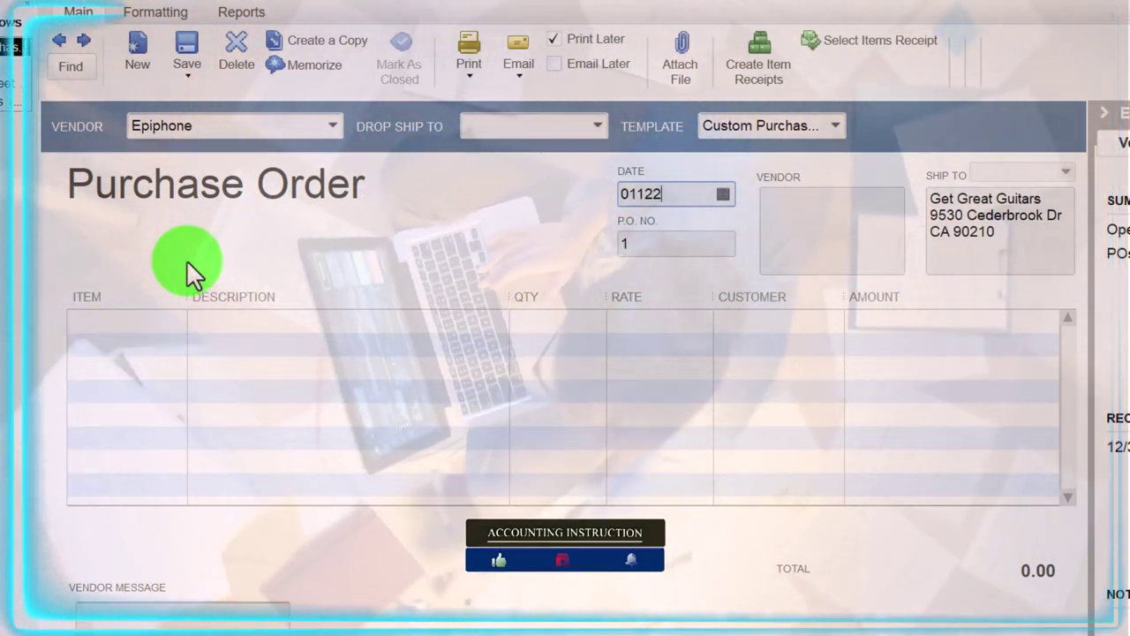
{"action": "key", "text": "Tab"}
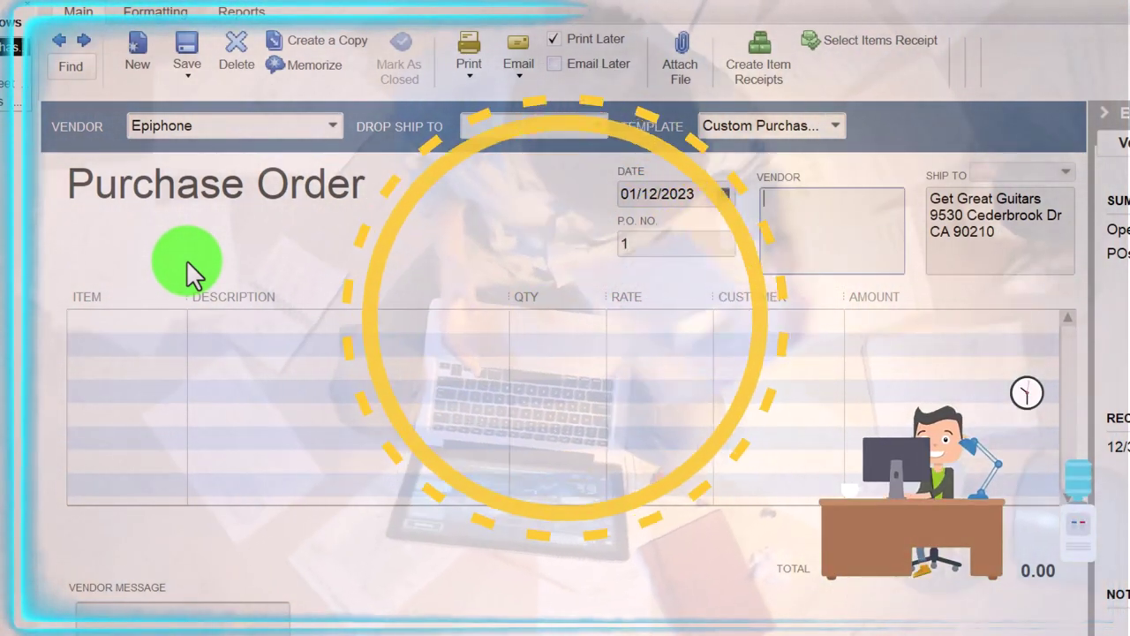
{"action": "key", "text": "Tab"}
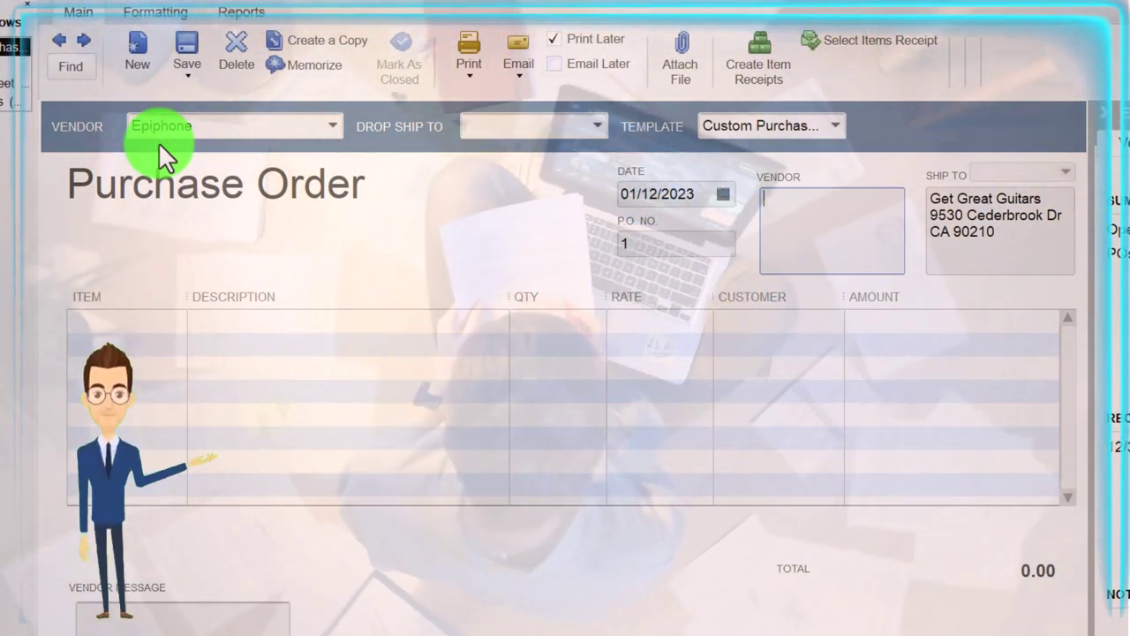
{"action": "key", "text": "Tab"}
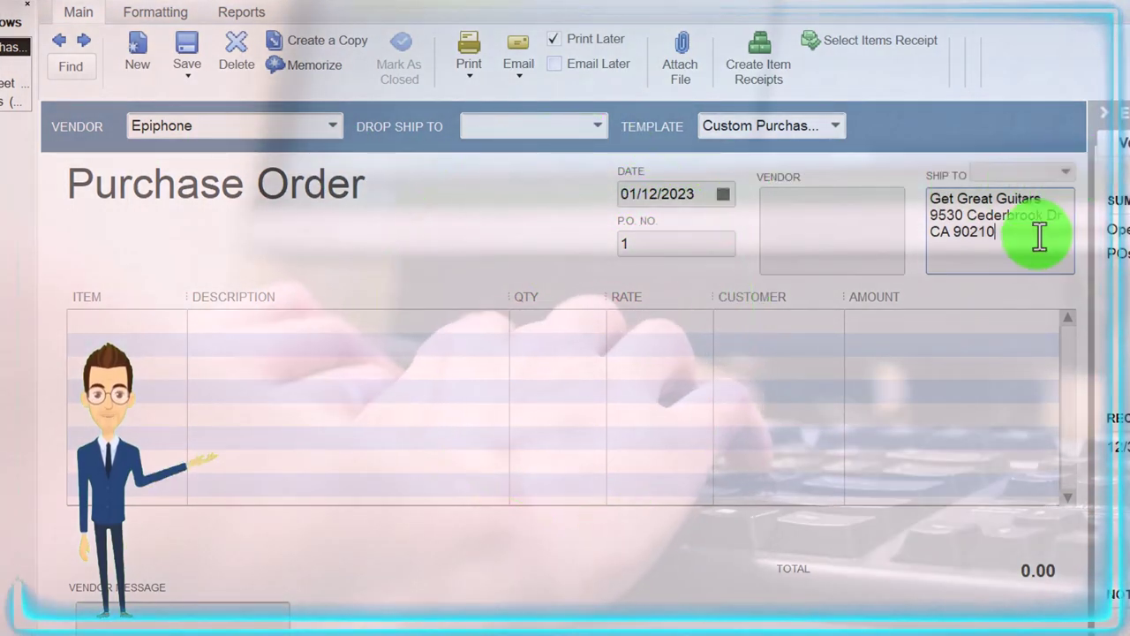
{"action": "key", "text": "Tab"}
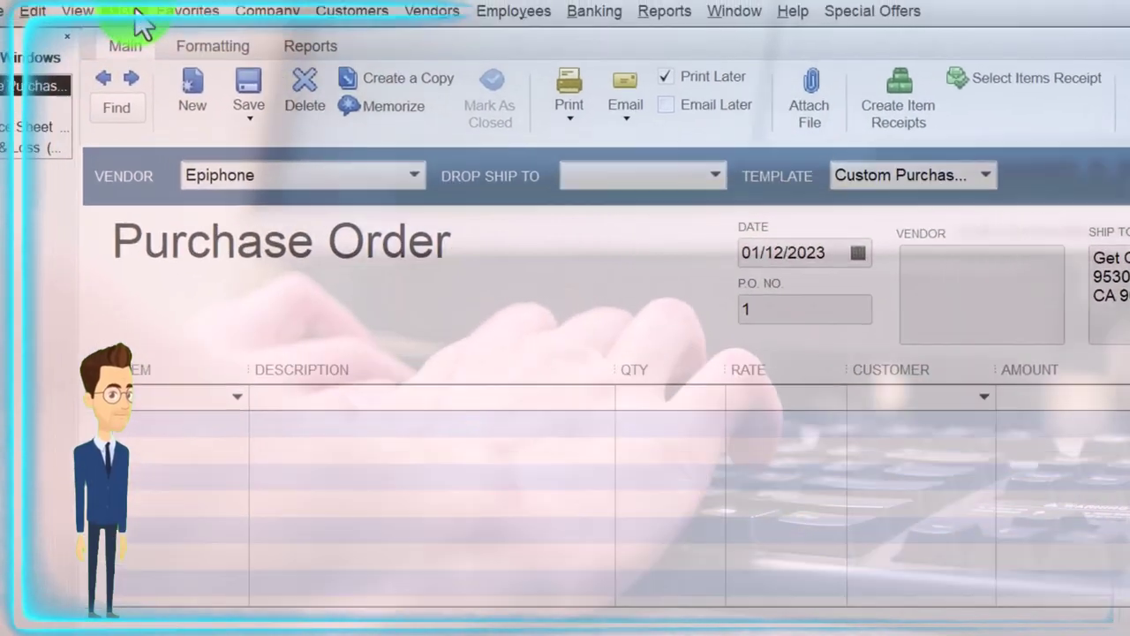
Check the Item List, then add 20 ELP Epiphone Les Paul at 400.00 to the order.
{"action": "left_click", "coordinate": [123, 3]}
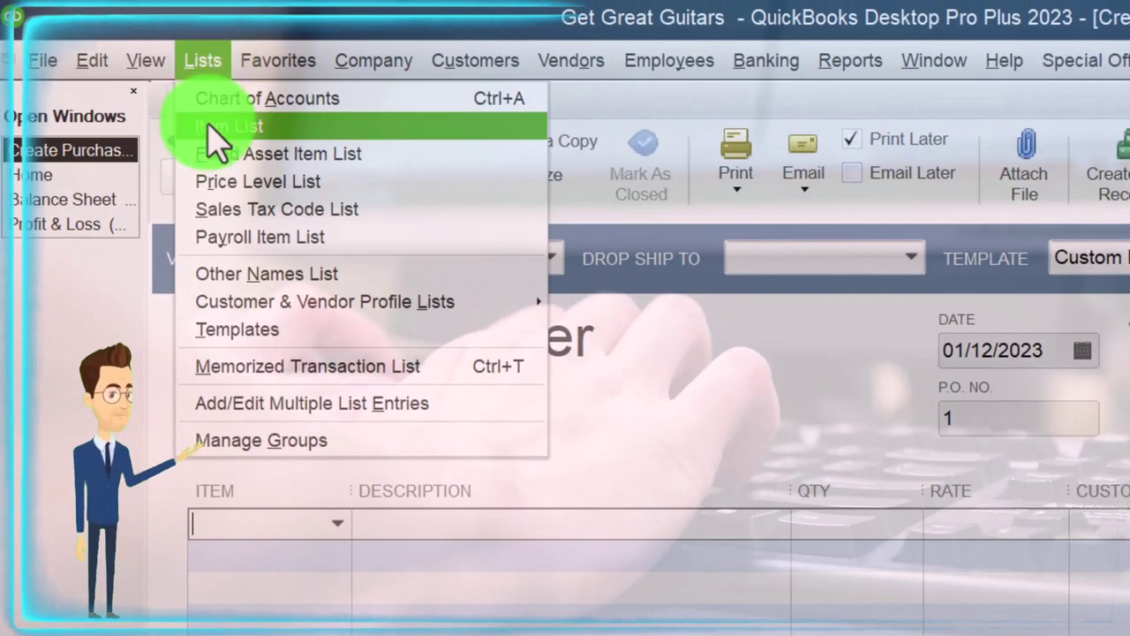
{"action": "left_click", "coordinate": [269, 130]}
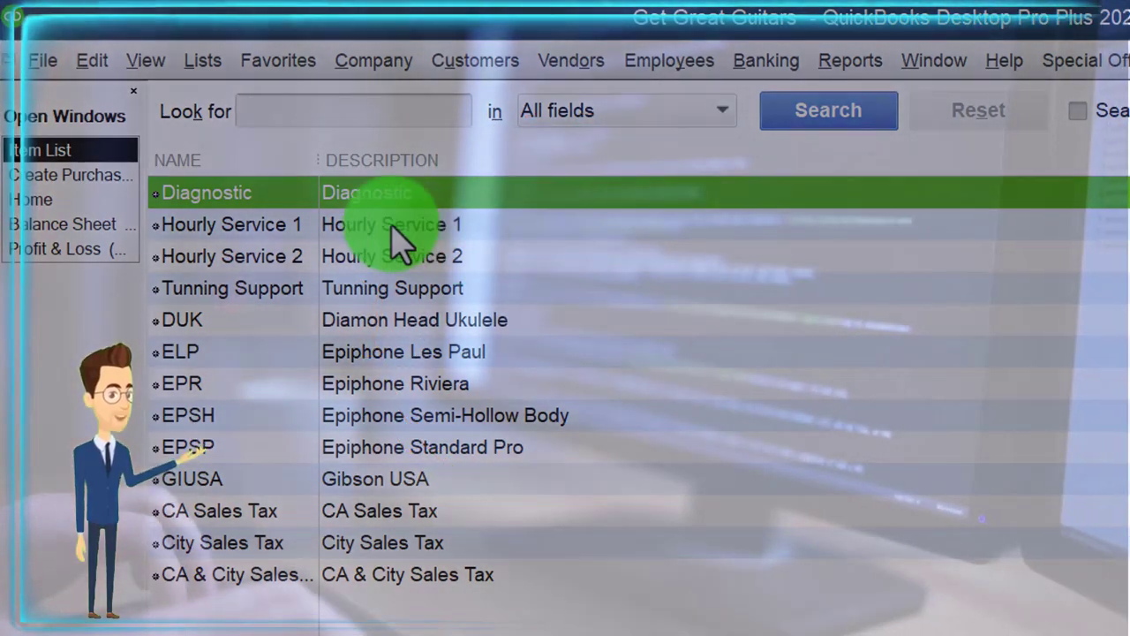
{"action": "left_click", "coordinate": [60, 175]}
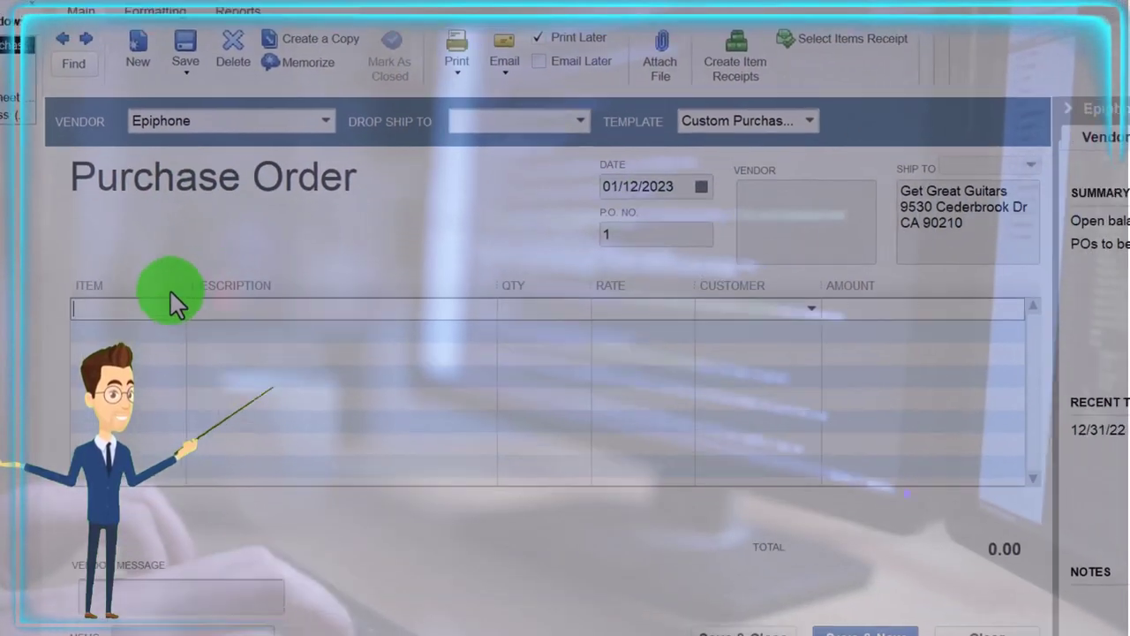
{"action": "left_click", "coordinate": [153, 296]}
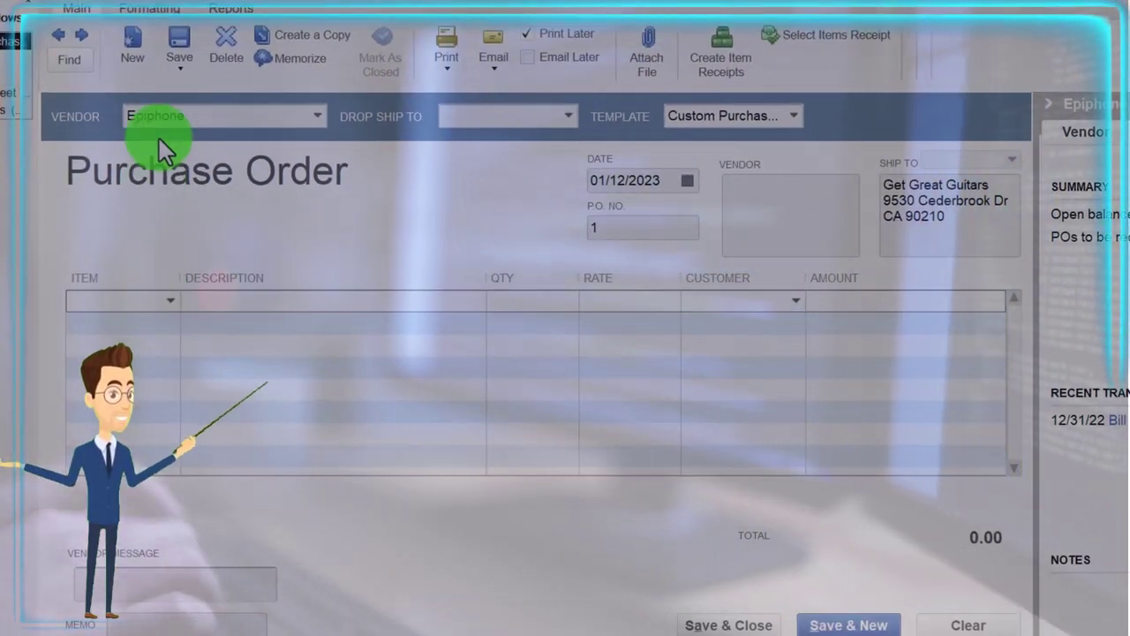
{"action": "type", "text": "ELP"}
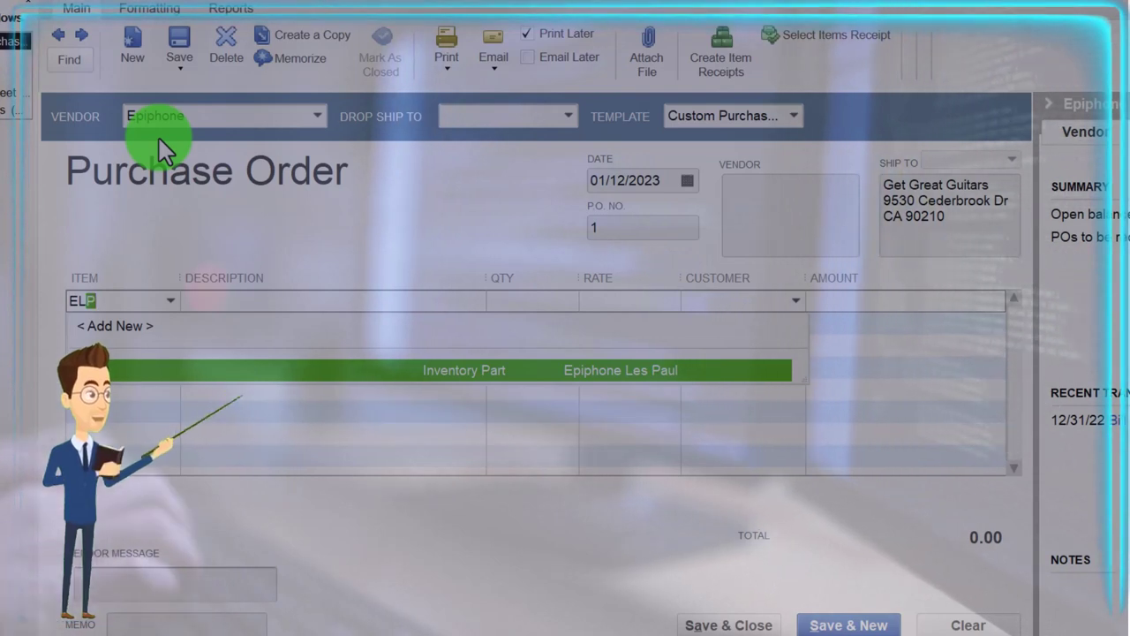
{"action": "key", "text": "Tab"}
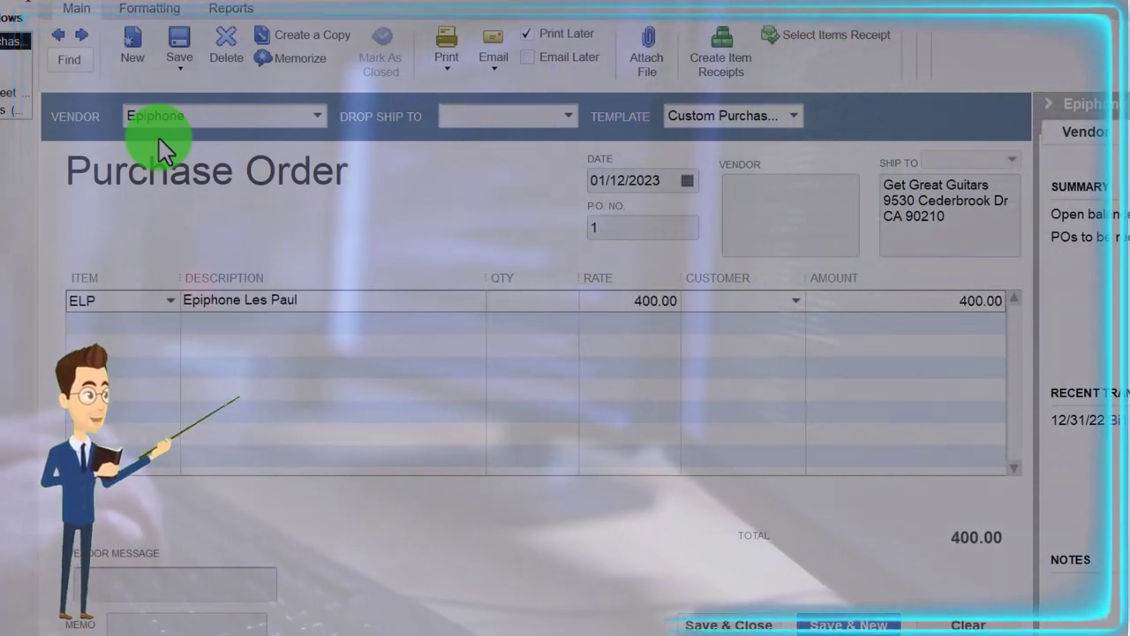
{"action": "type", "text": "20"}
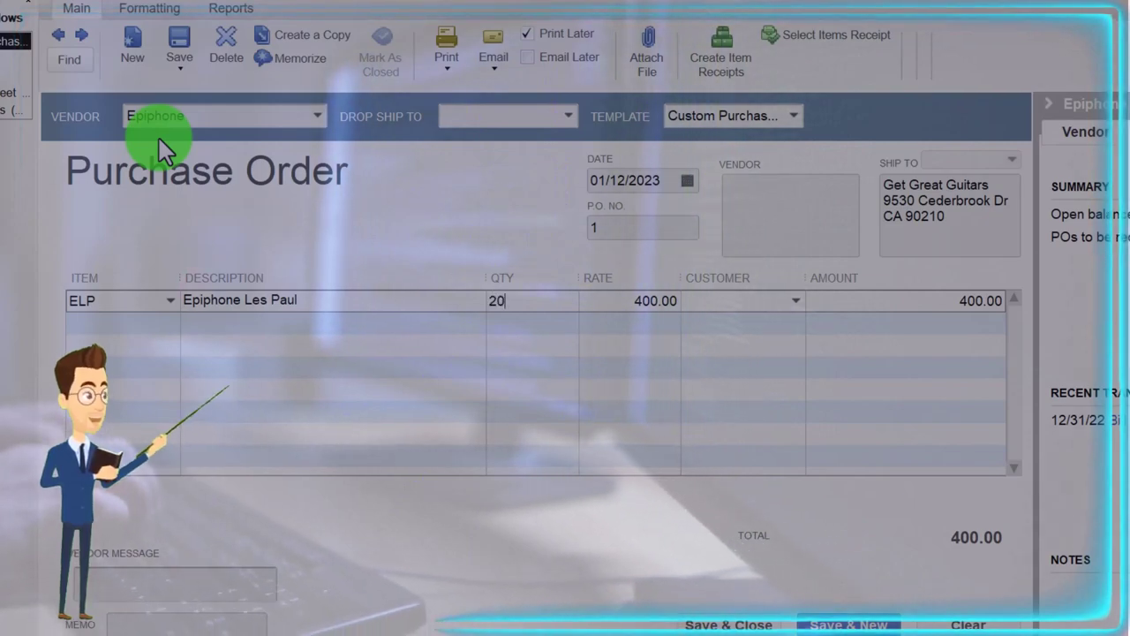
{"action": "key", "text": "Tab"}
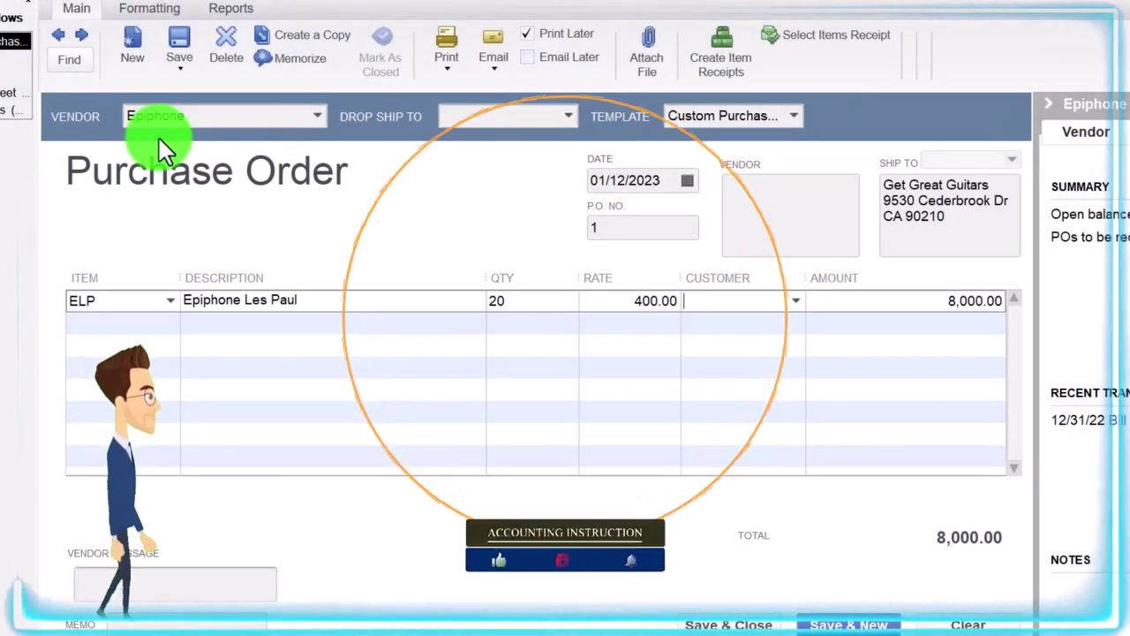
{"action": "key", "text": "Tab"}
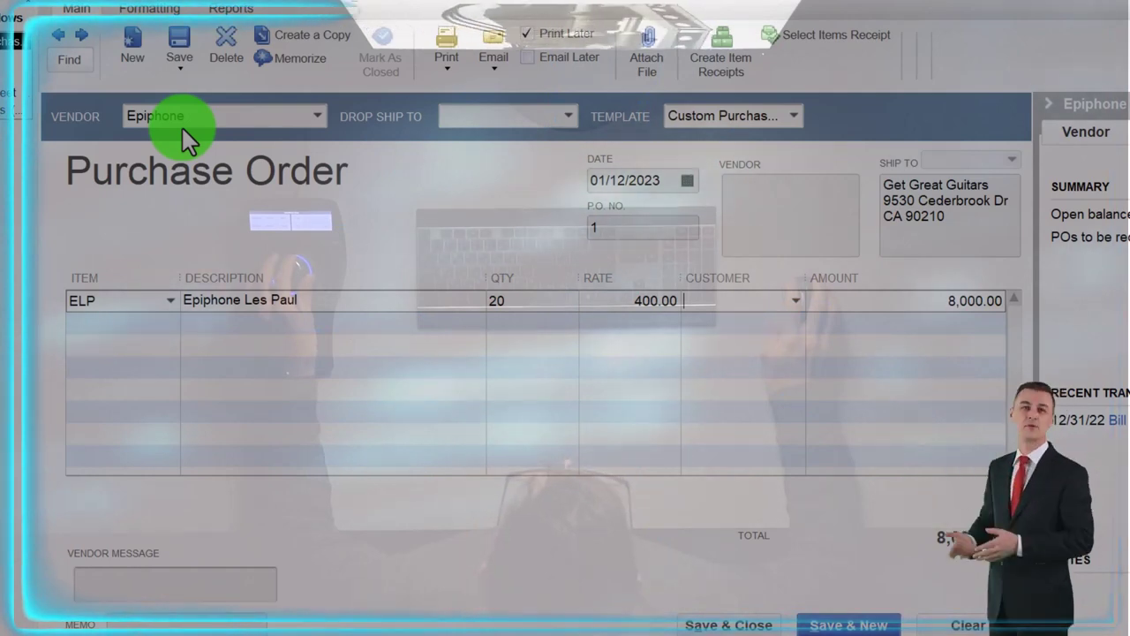
{"action": "key", "text": "Tab"}
{"action": "key", "text": "Tab"}
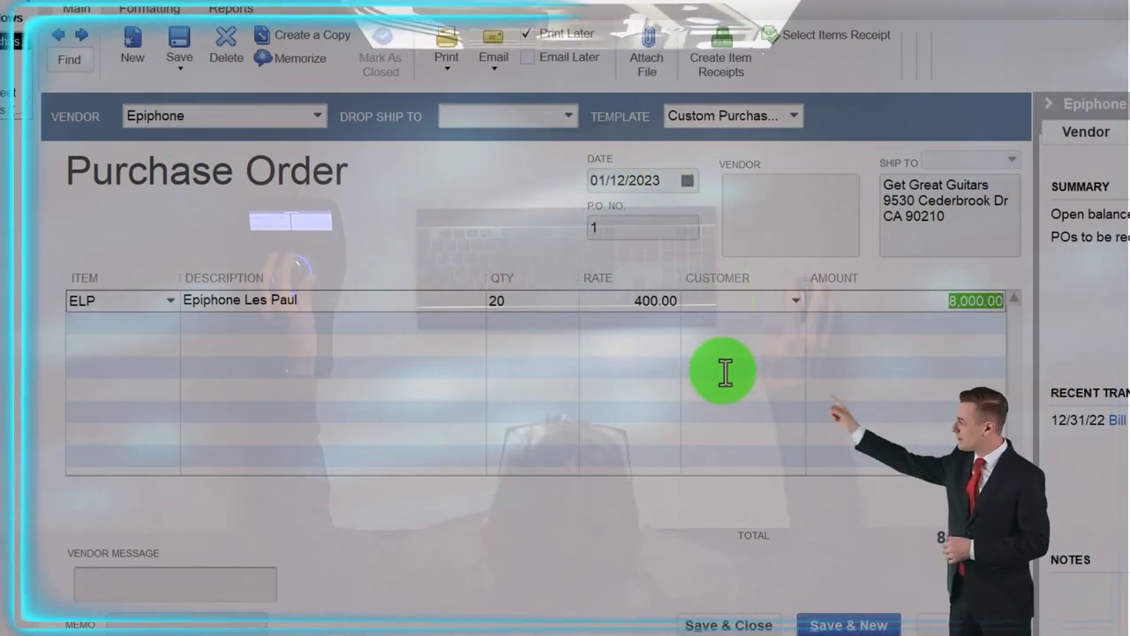
Add a second line for 5 EPR Epiphone Riviera.
{"action": "key", "text": "Tab"}
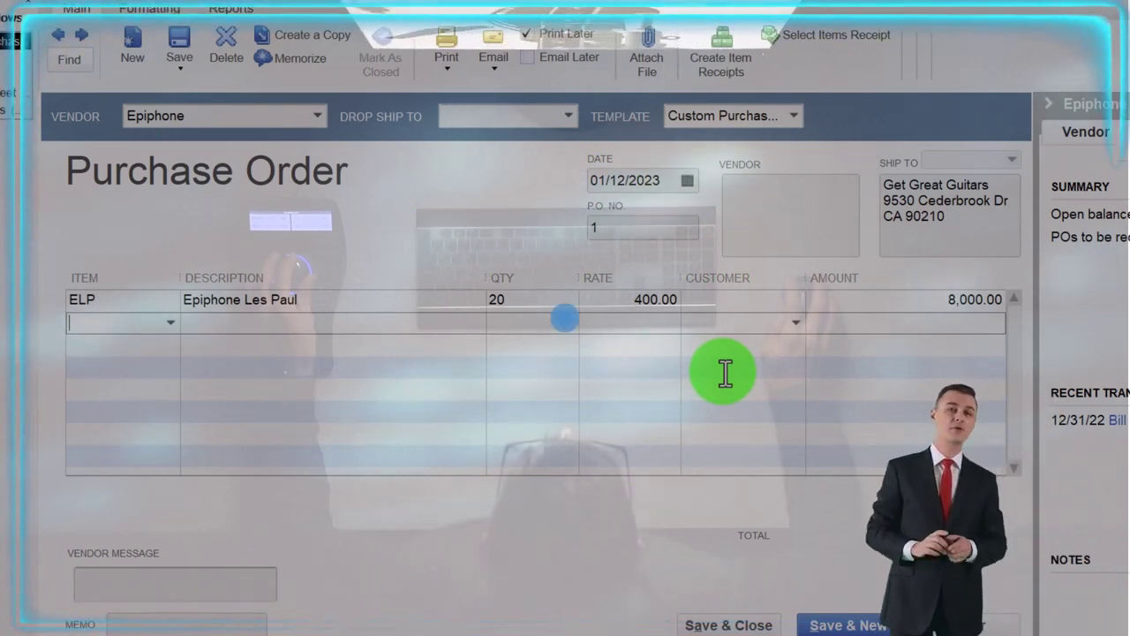
{"action": "type", "text": "EP"}
{"action": "key", "text": "Tab"}
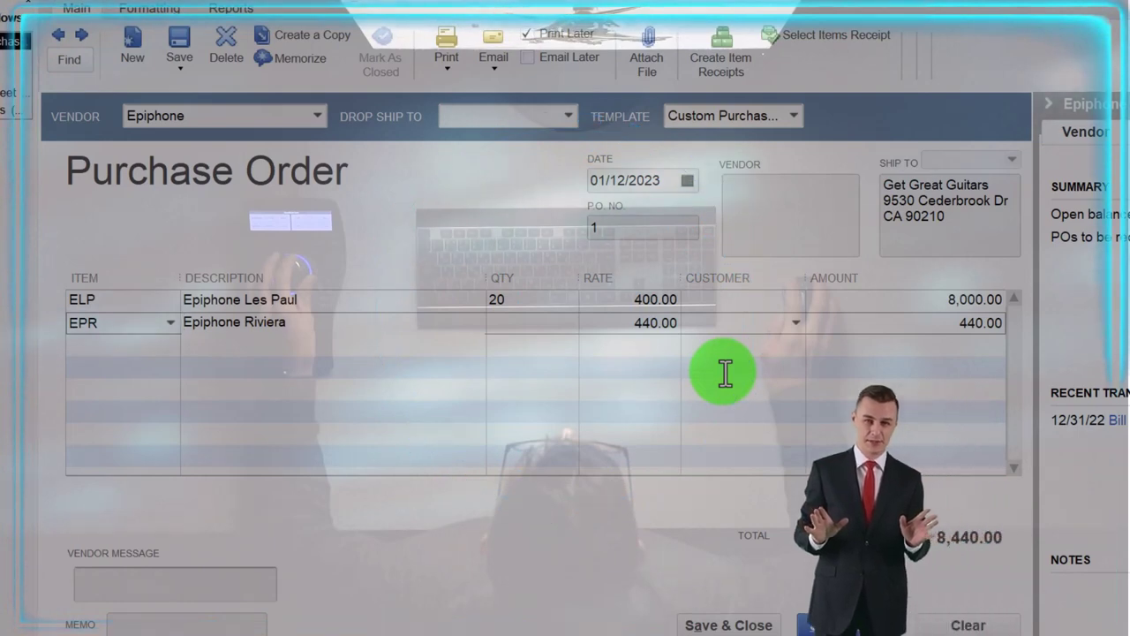
{"action": "key", "text": "Tab"}
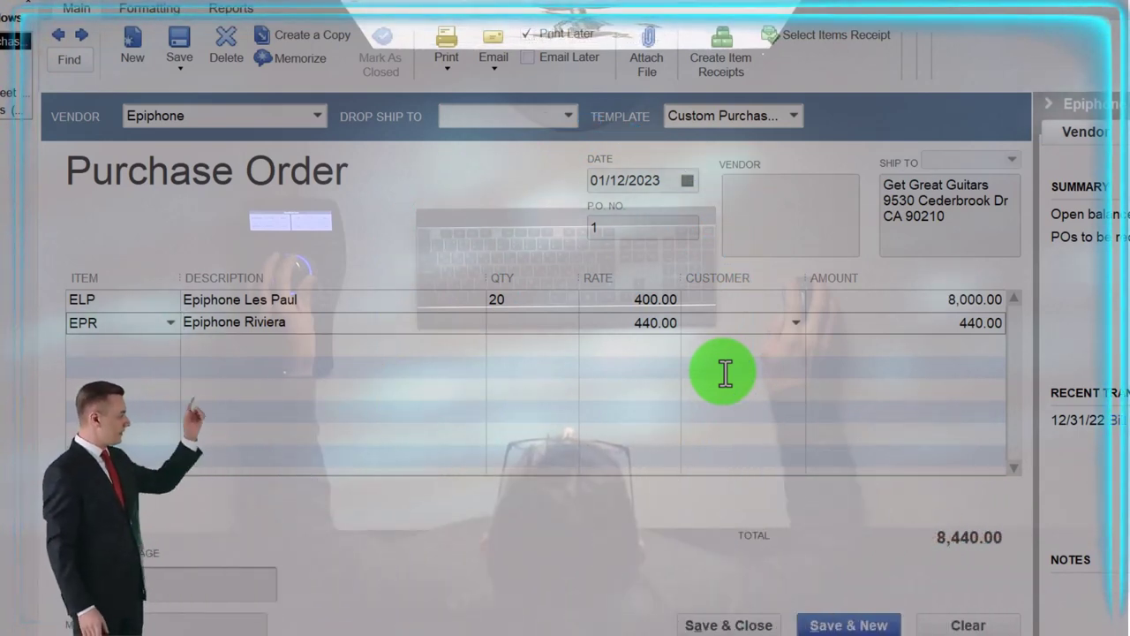
{"action": "type", "text": "5"}
{"action": "key", "text": "Tab"}
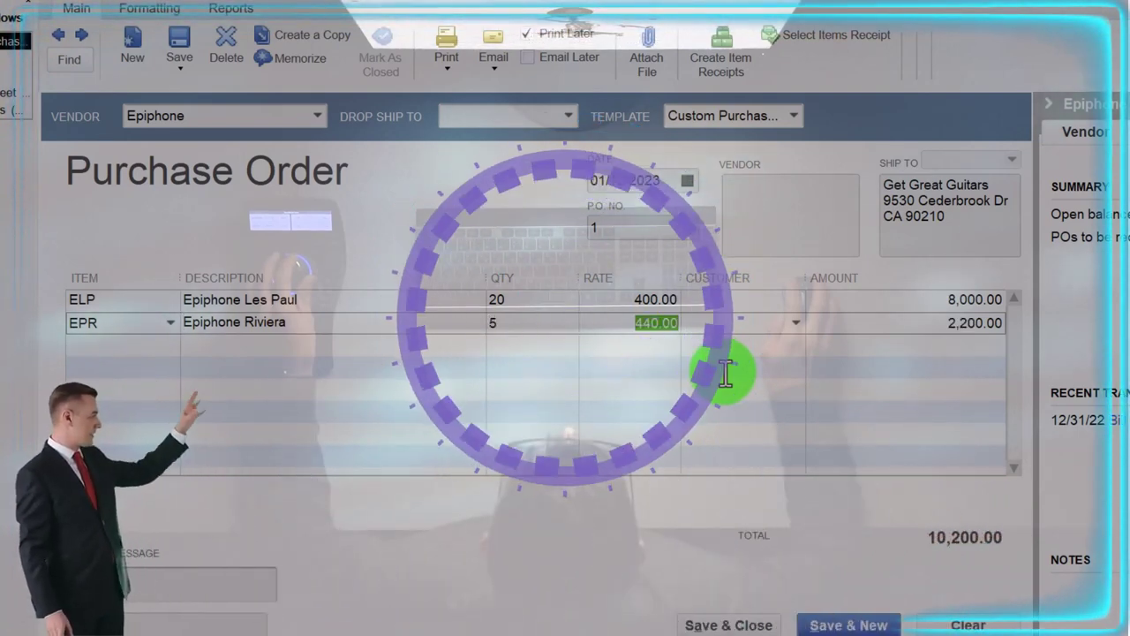
{"action": "key", "text": "Tab"}
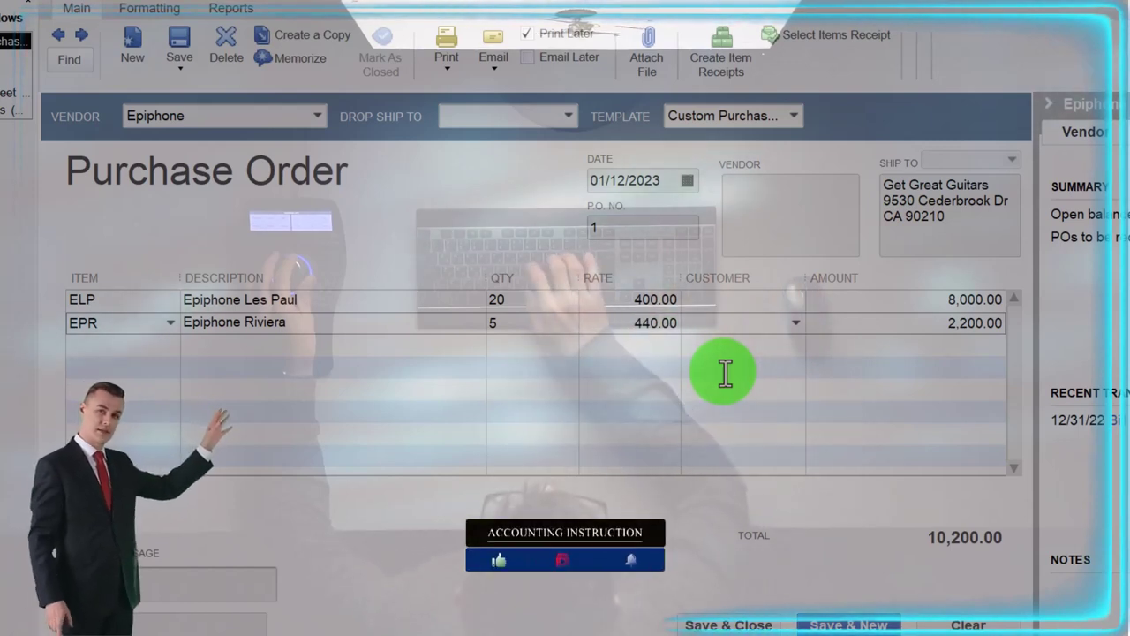
Add EPSH Epiphone Semi-Hollow Body and 5 EPSP Epiphone Standard Pro at 480.00, totalling 13,880.00.
{"action": "left_click", "coordinate": [724, 372]}
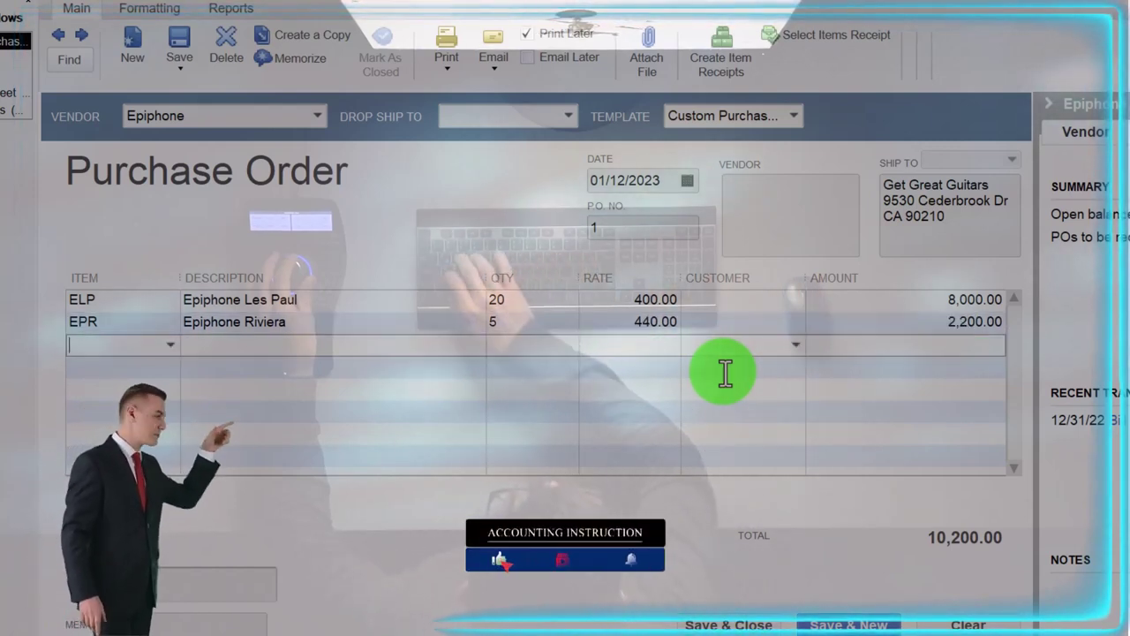
{"action": "type", "text": "EPS"}
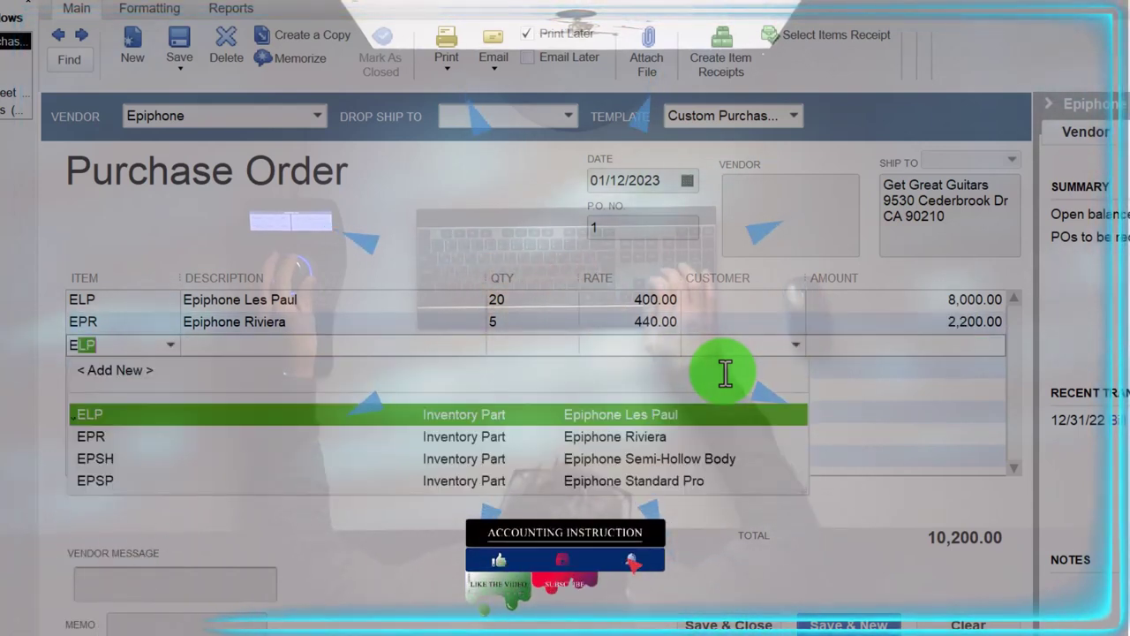
{"action": "type", "text": "H"}
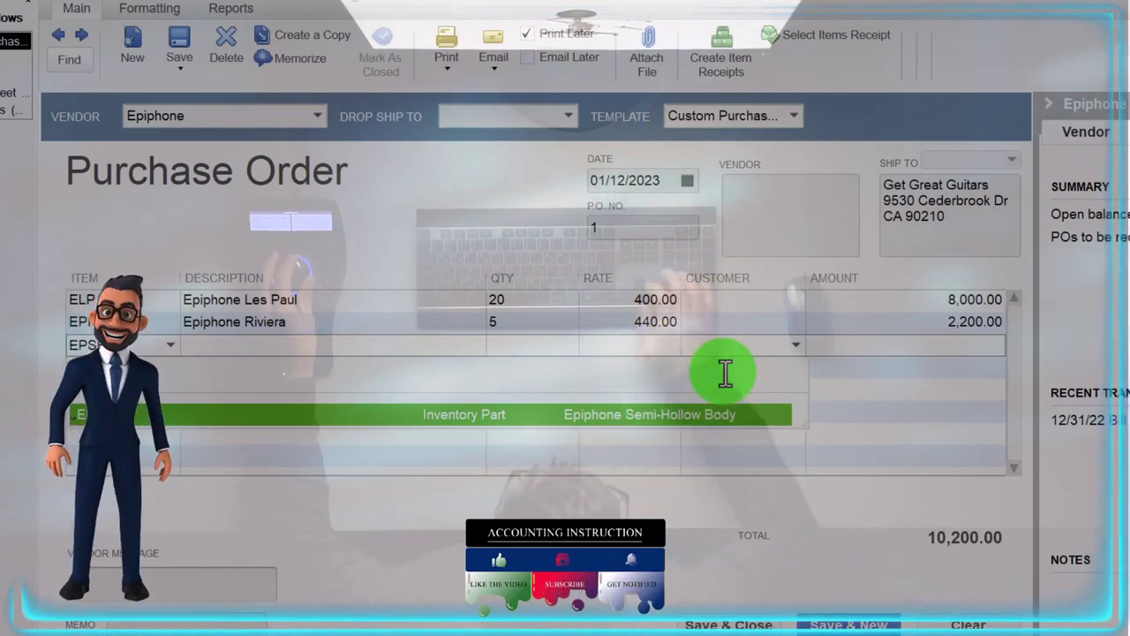
{"action": "key", "text": "Tab"}
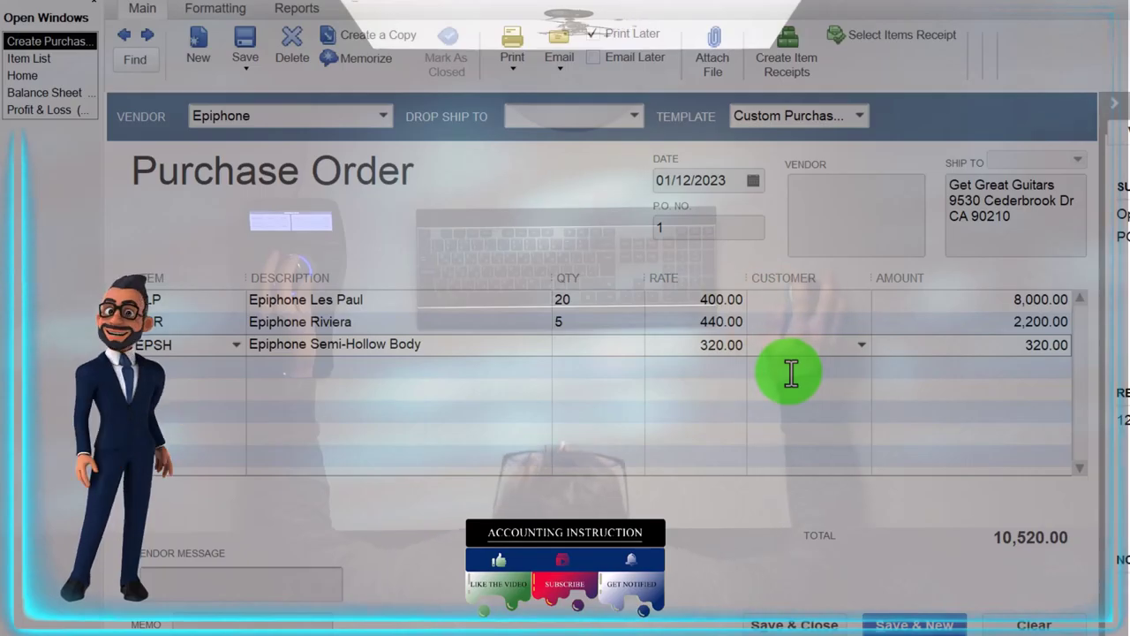
{"action": "key", "text": "Tab"}
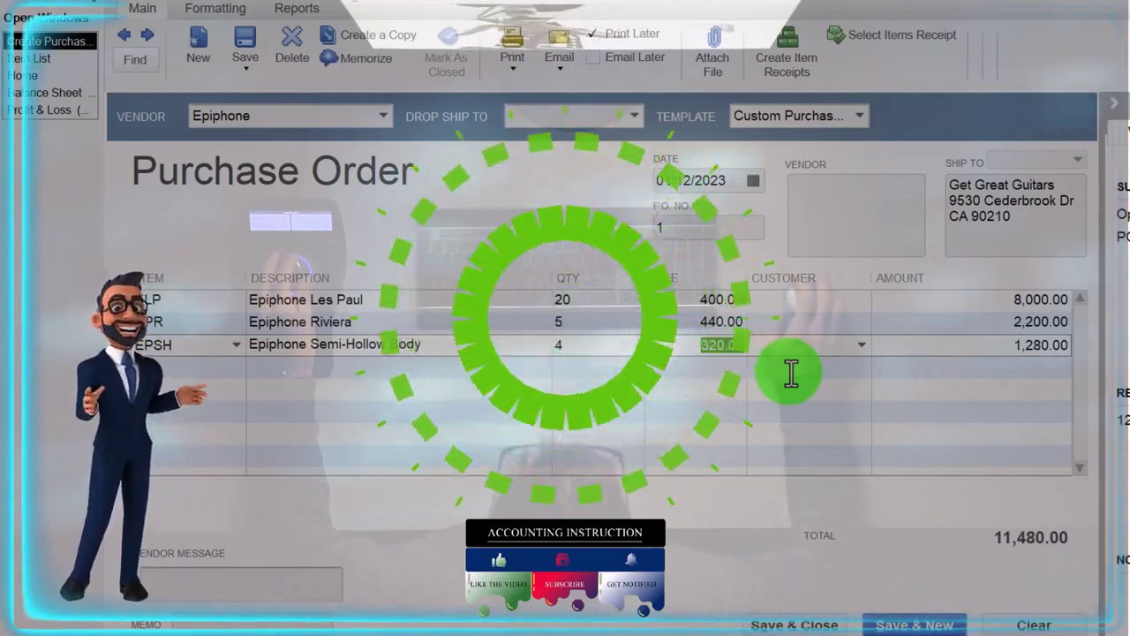
{"action": "key", "text": "Tab"}
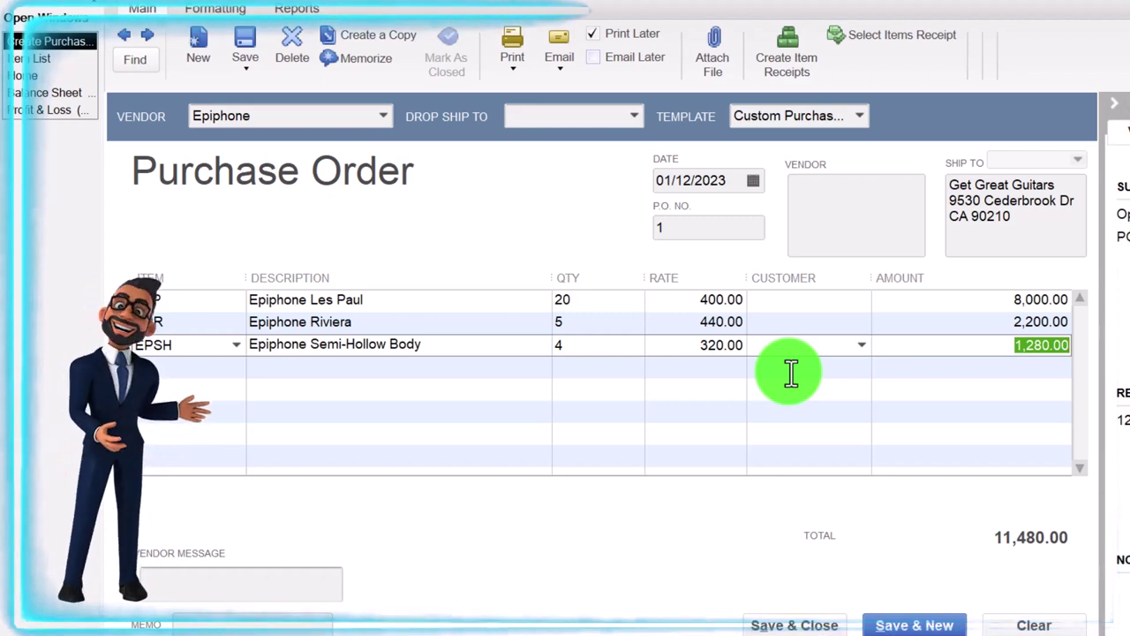
{"action": "key", "text": "Tab"}
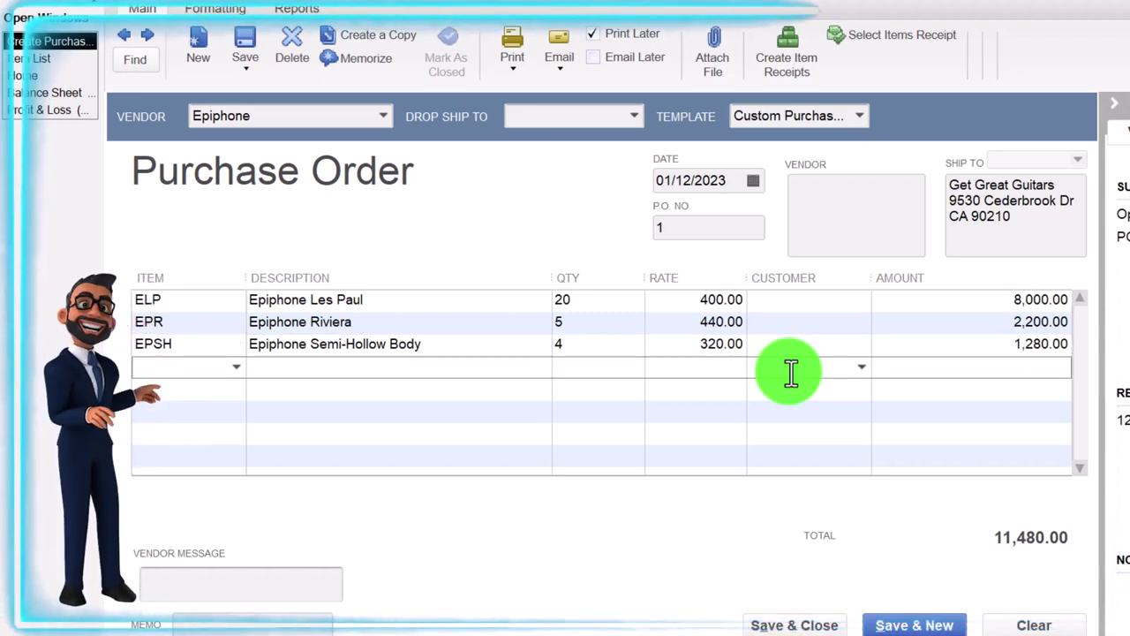
{"action": "type", "text": "EPSP"}
{"action": "key", "text": "Tab"}
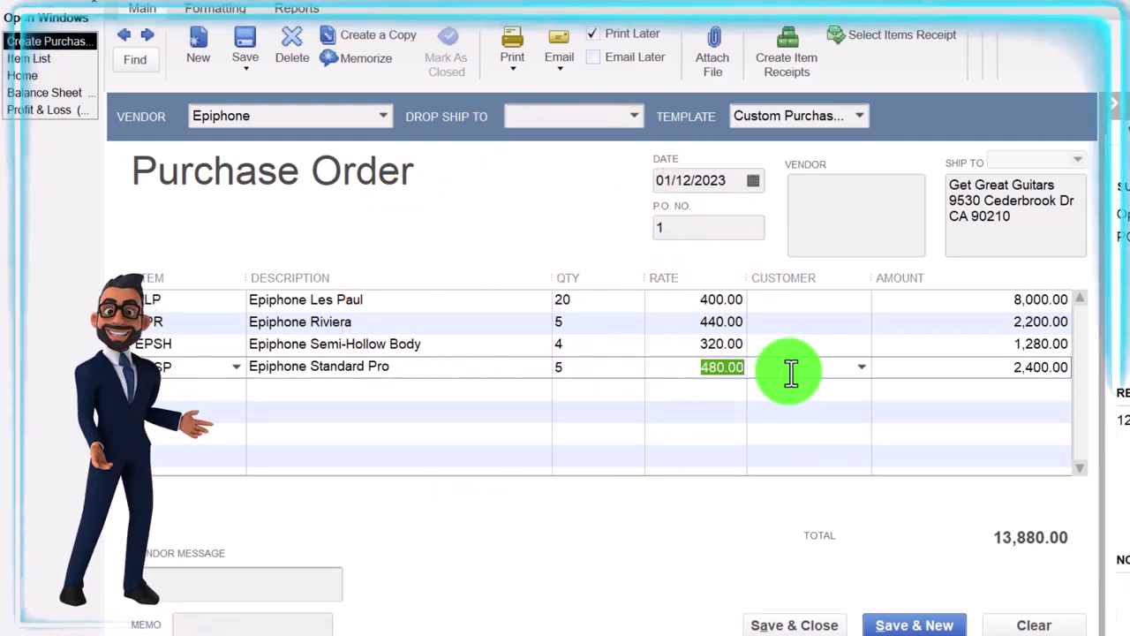
{"action": "key", "text": "Tab"}
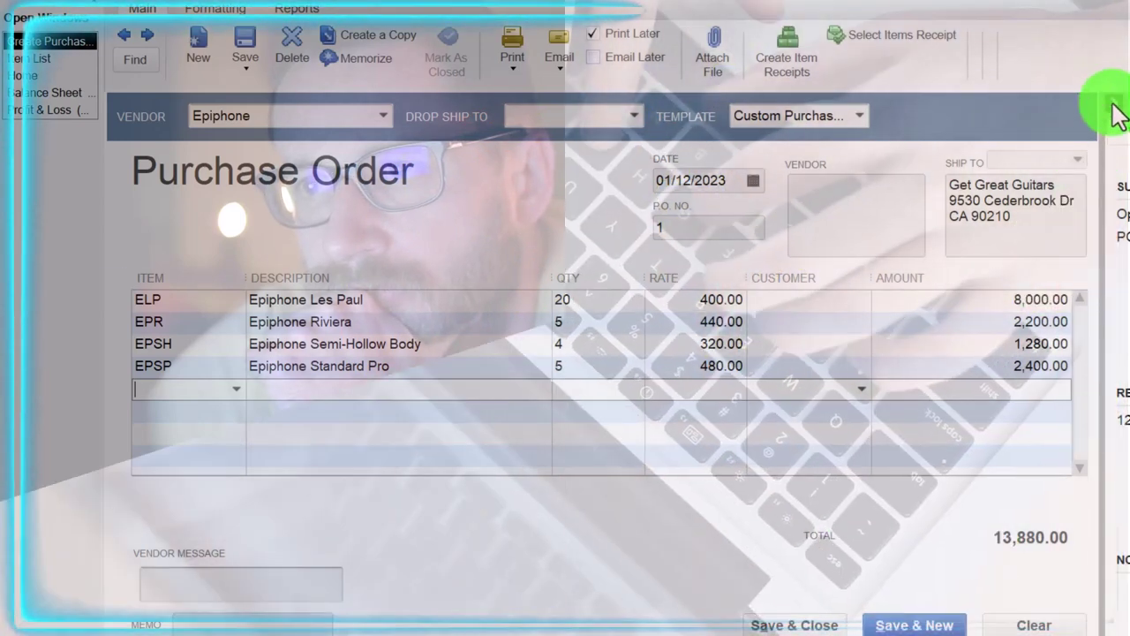
Save and close the Epiphone purchase order, adding 'Epiphone' and 'Les' to the spelling dictionary.
{"action": "left_click", "coordinate": [1112, 103]}
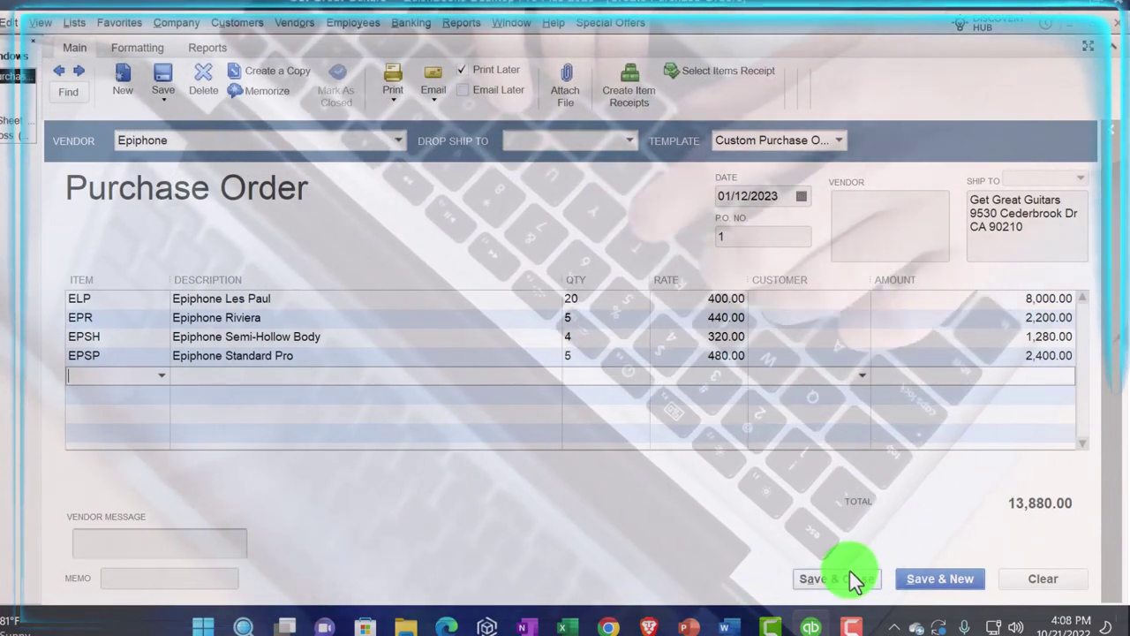
{"action": "left_click", "coordinate": [849, 580]}
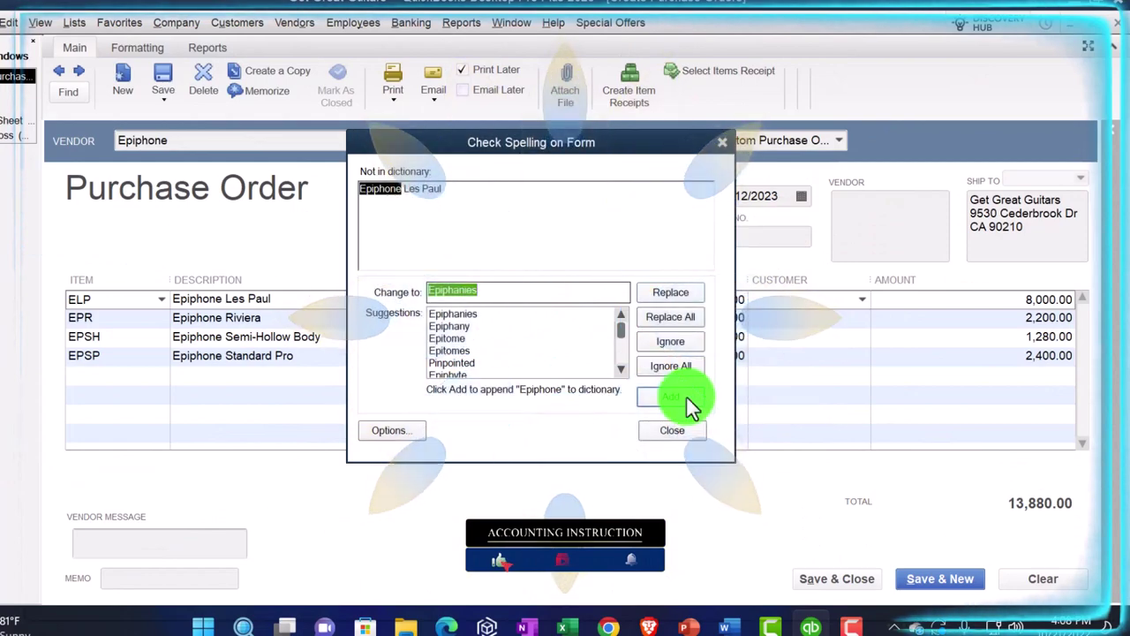
{"action": "left_click", "coordinate": [687, 397]}
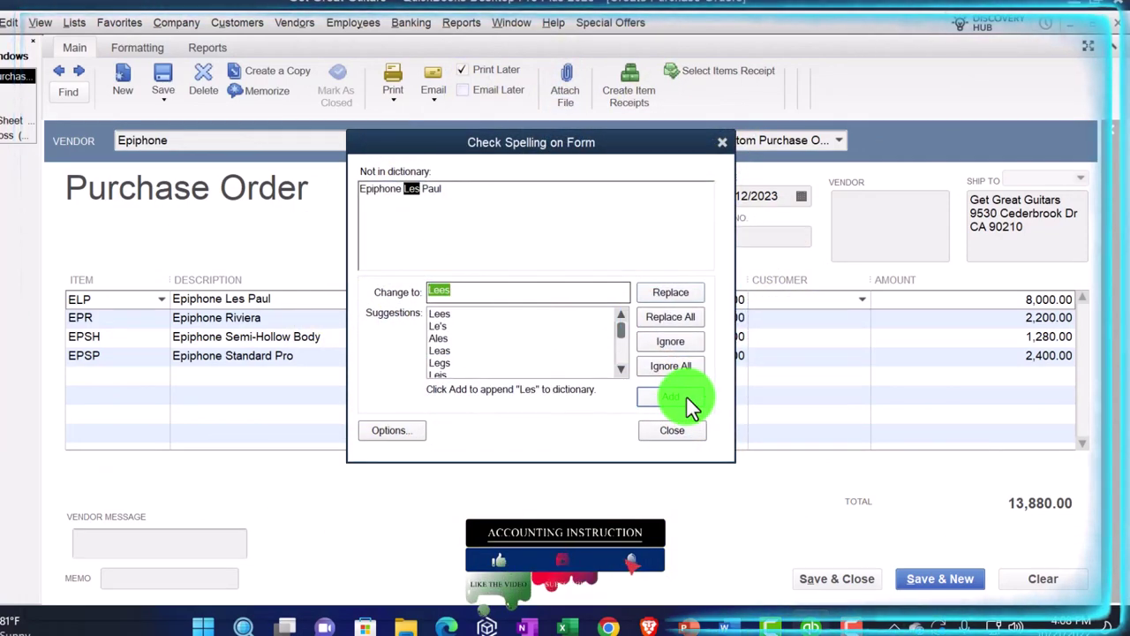
{"action": "left_click", "coordinate": [686, 395]}
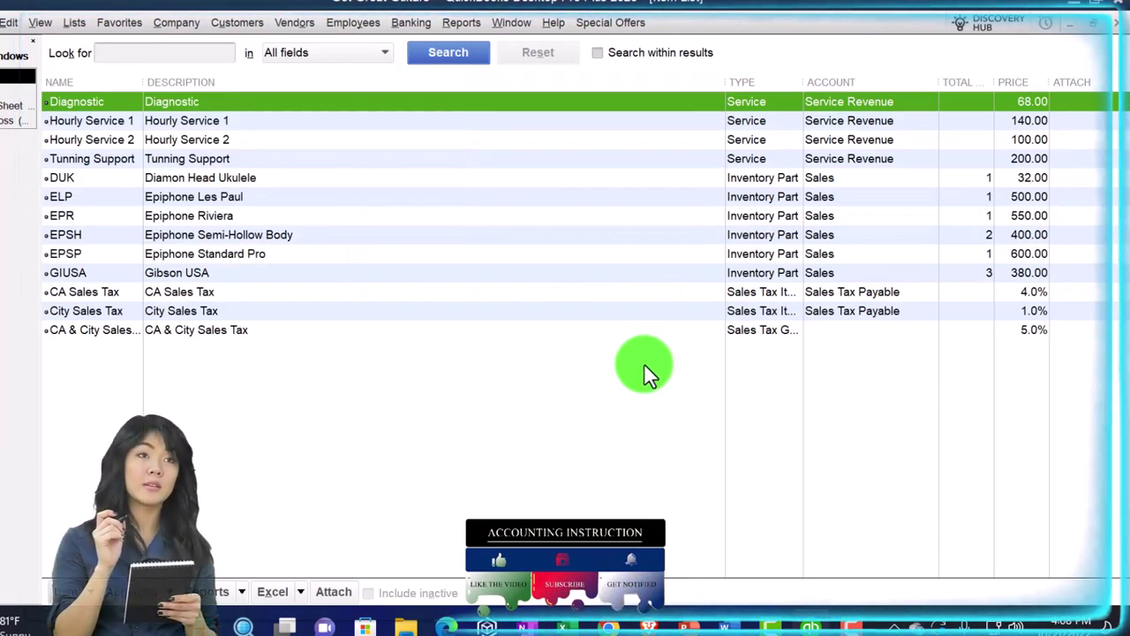
From the Home Page, start a Receive Inventory with Bill for vendor Epiphone.
{"action": "left_click", "coordinate": [12, 128]}
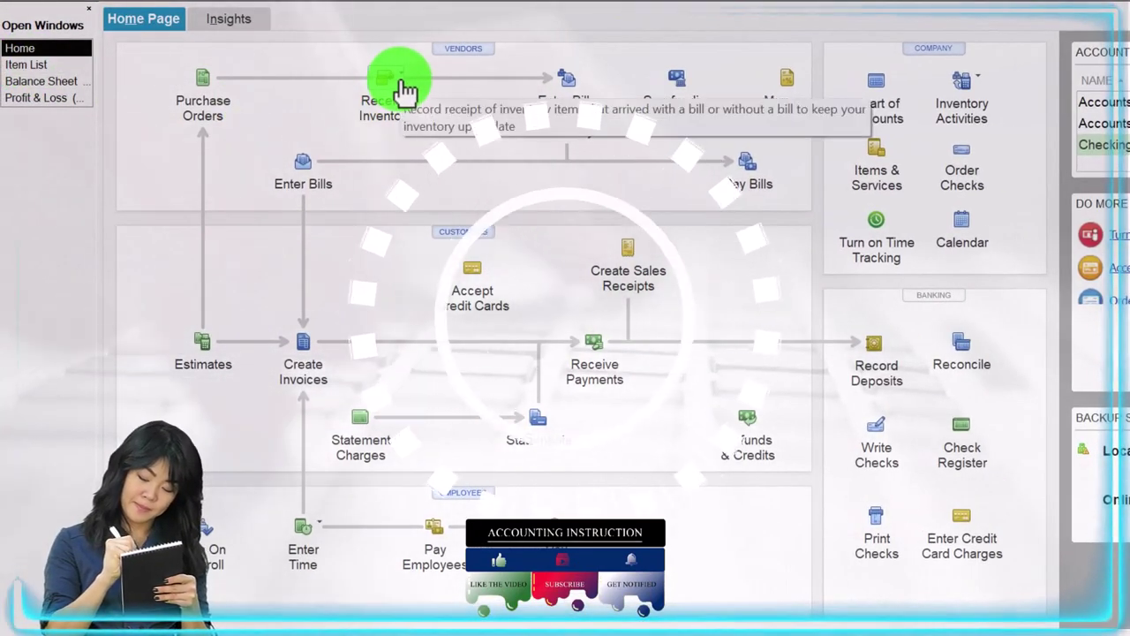
{"action": "left_click", "coordinate": [399, 86]}
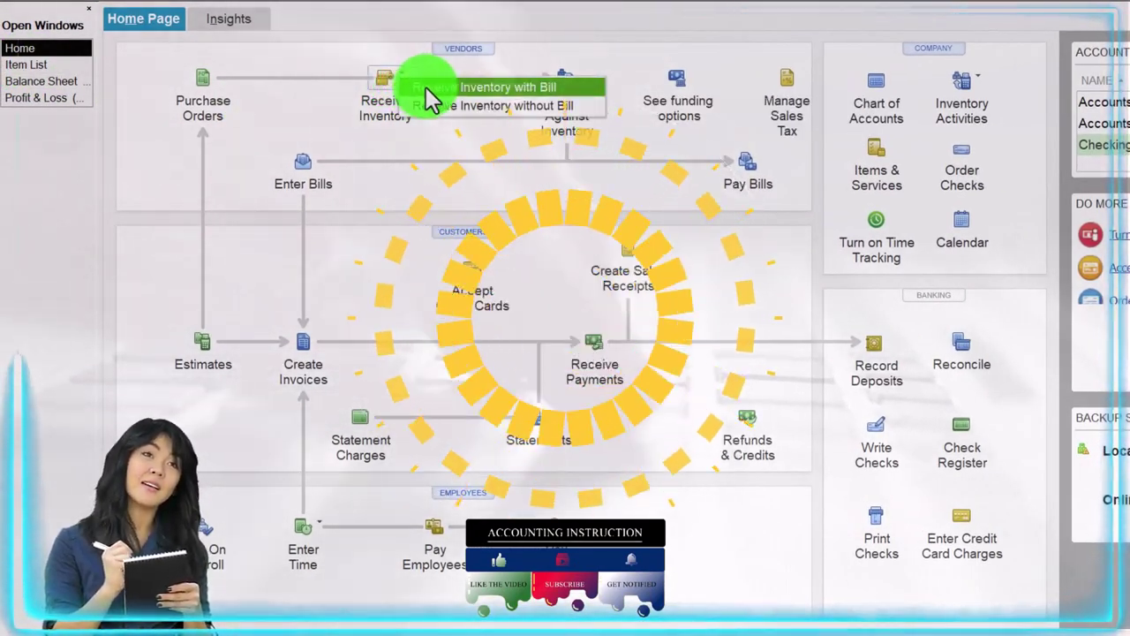
{"action": "left_click", "coordinate": [427, 87]}
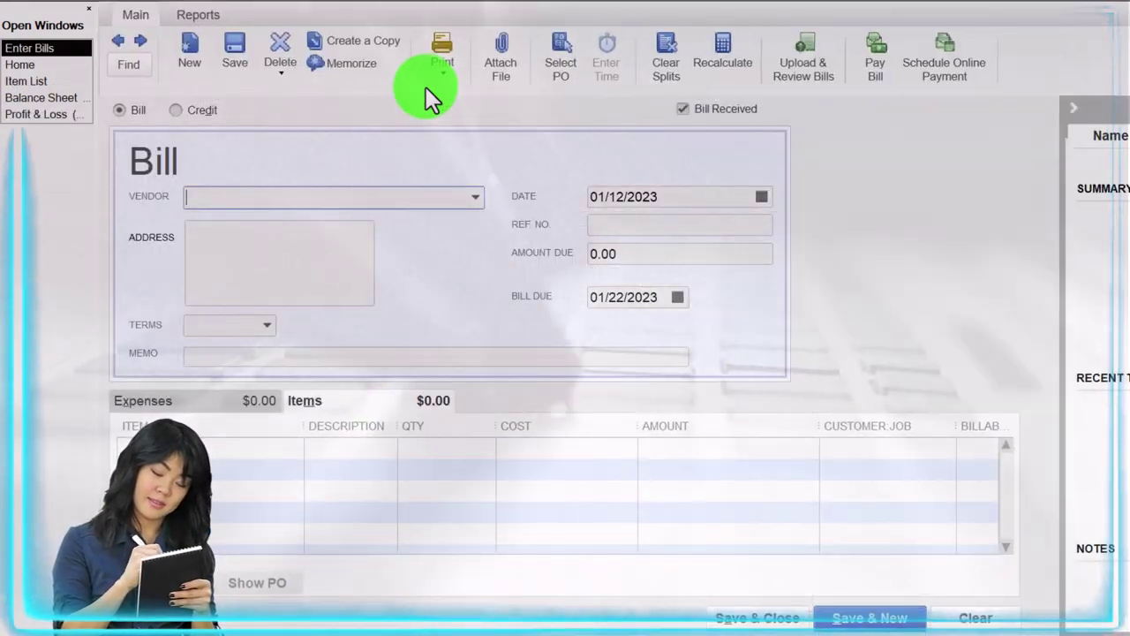
{"action": "type", "text": "Epiphone"}
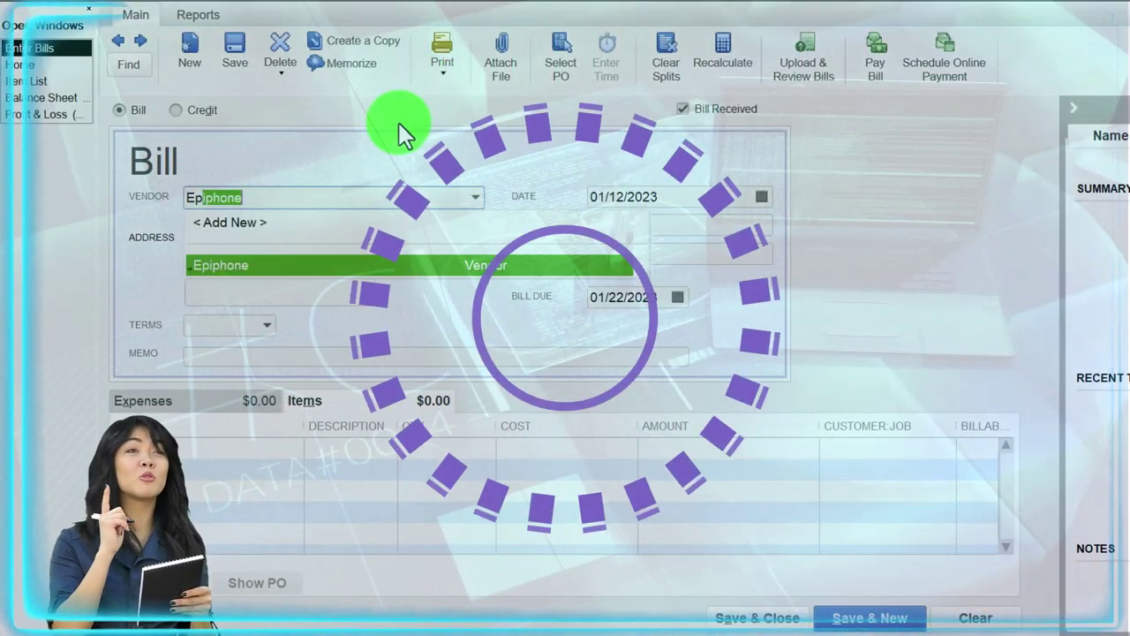
{"action": "key", "text": "Tab"}
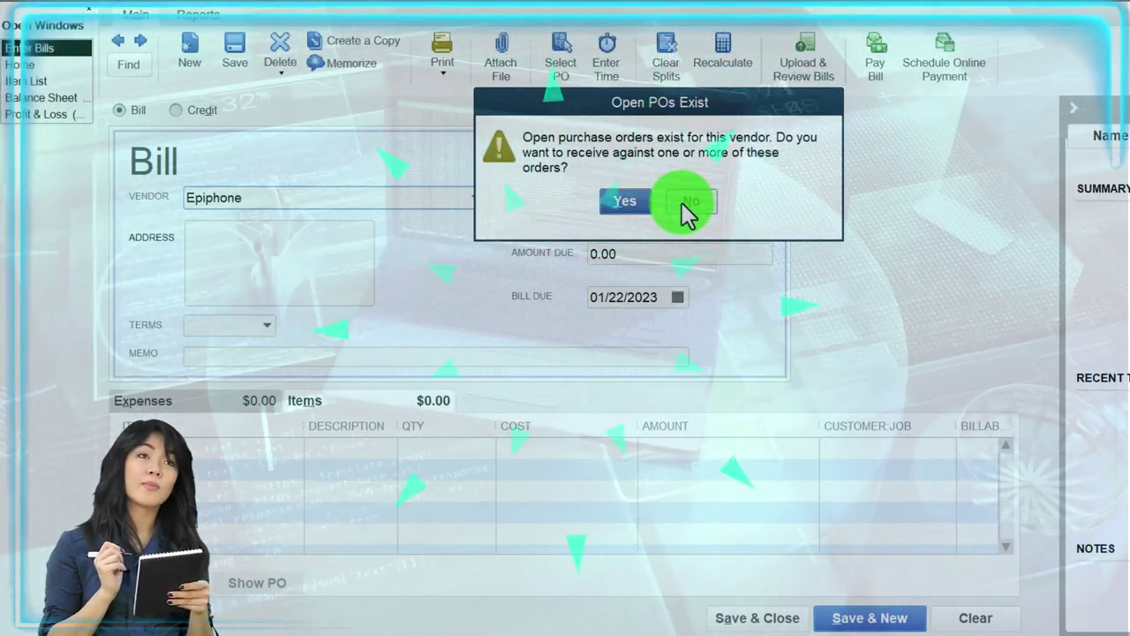
Decline receiving against open purchase orders and discard the unrecorded bill.
{"action": "left_click", "coordinate": [688, 201]}
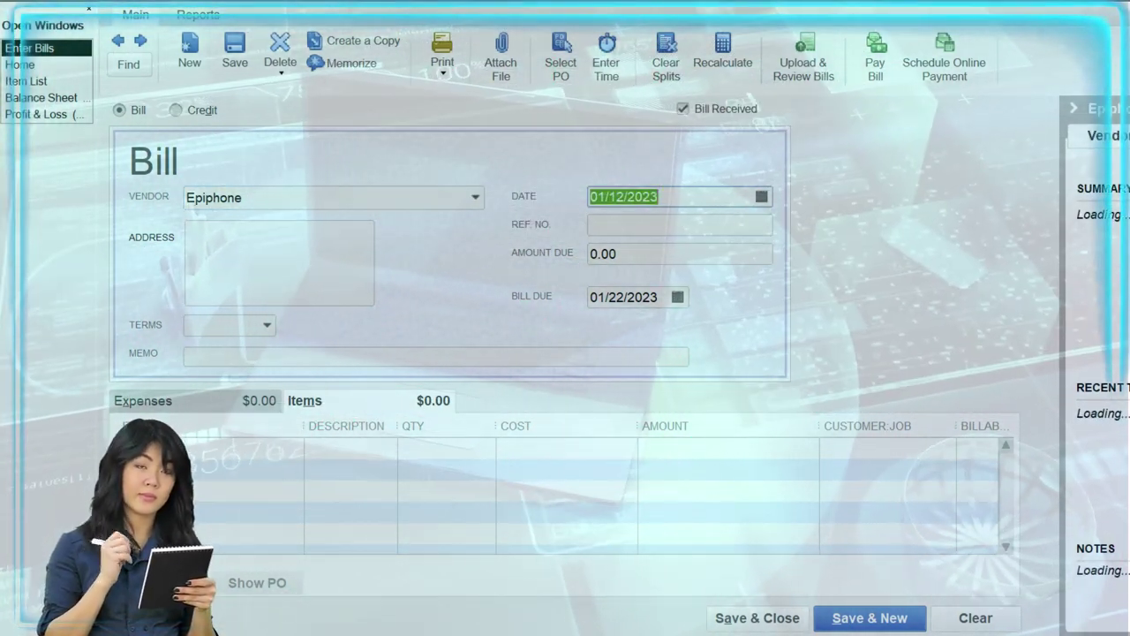
{"action": "key", "text": "Escape"}
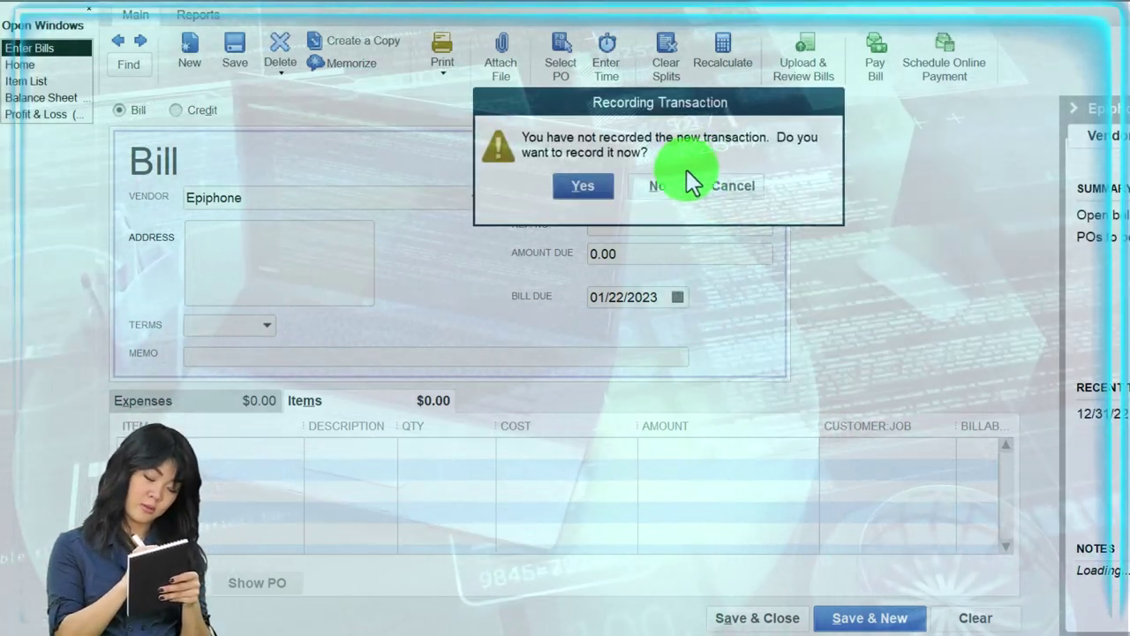
{"action": "left_click", "coordinate": [669, 181]}
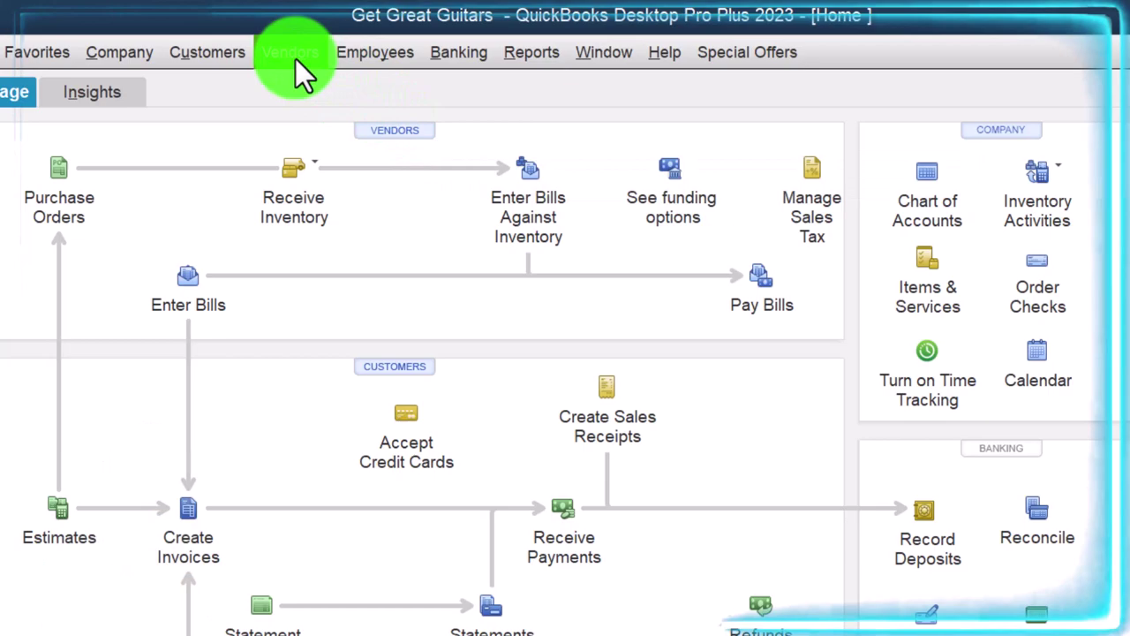
Open the Vendor Center and show Epiphone's transactions for all dates.
{"action": "left_click", "coordinate": [296, 59]}
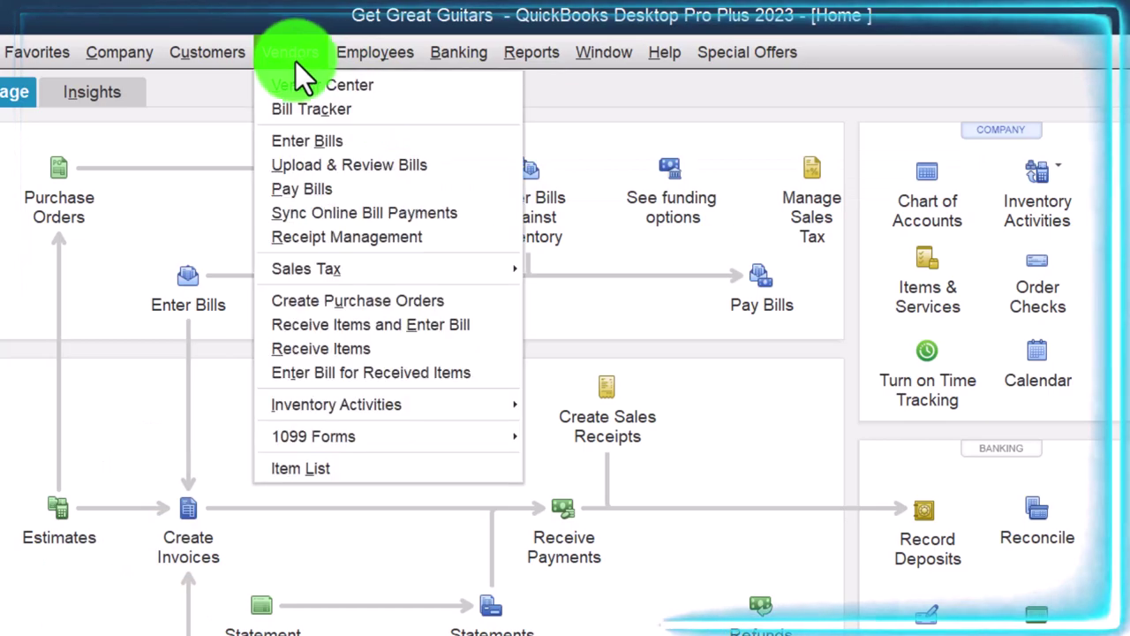
{"action": "left_click", "coordinate": [430, 87]}
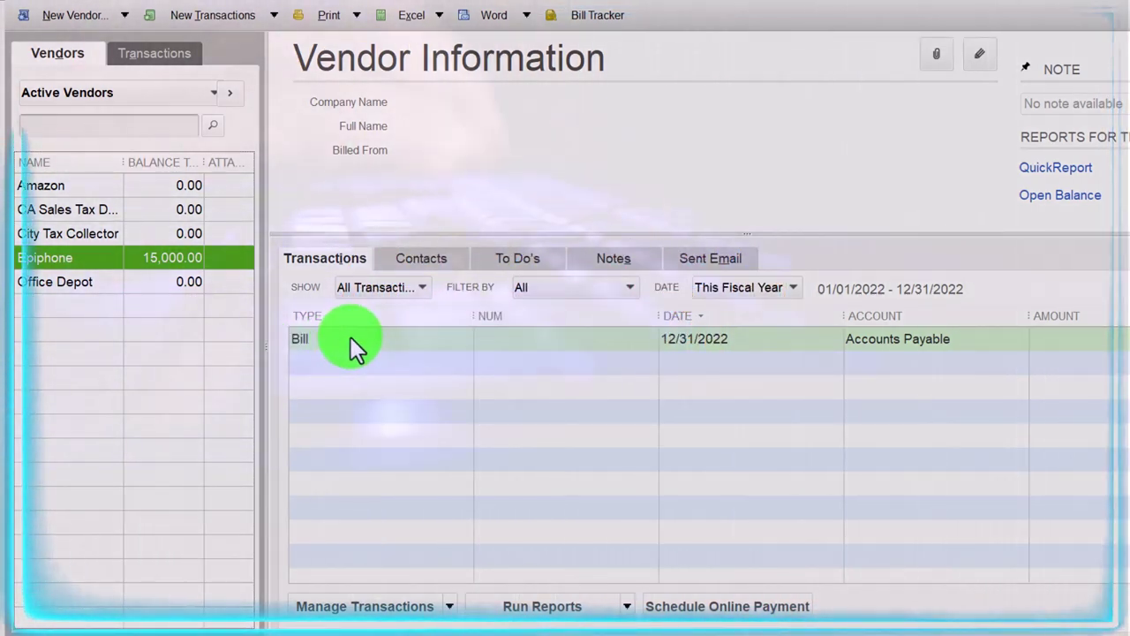
{"action": "left_click", "coordinate": [424, 287]}
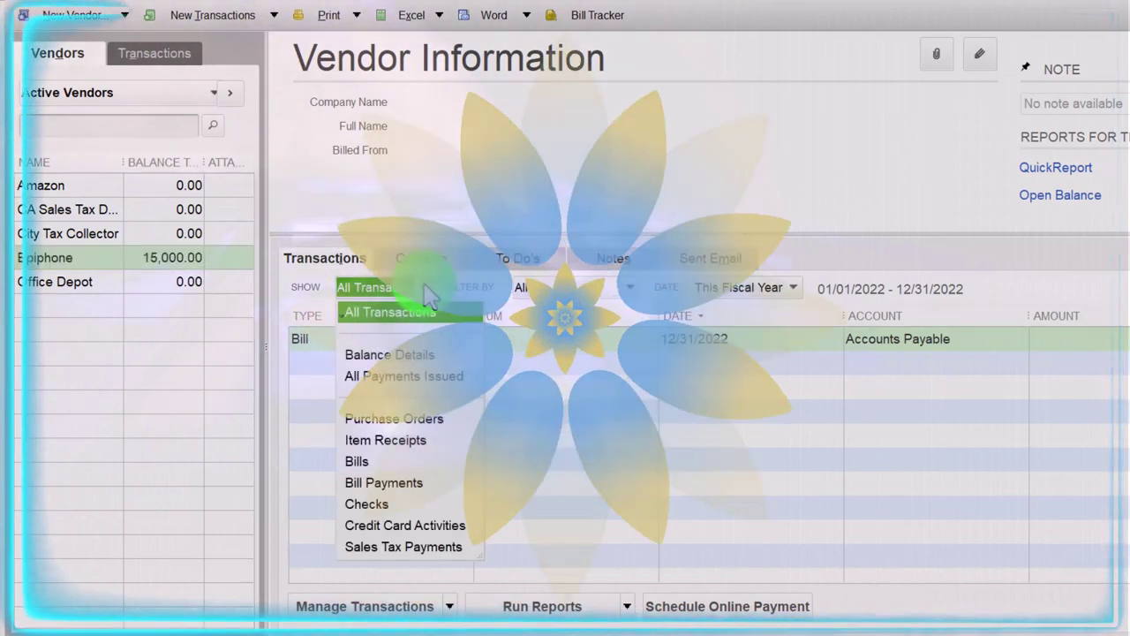
{"action": "left_click", "coordinate": [770, 287]}
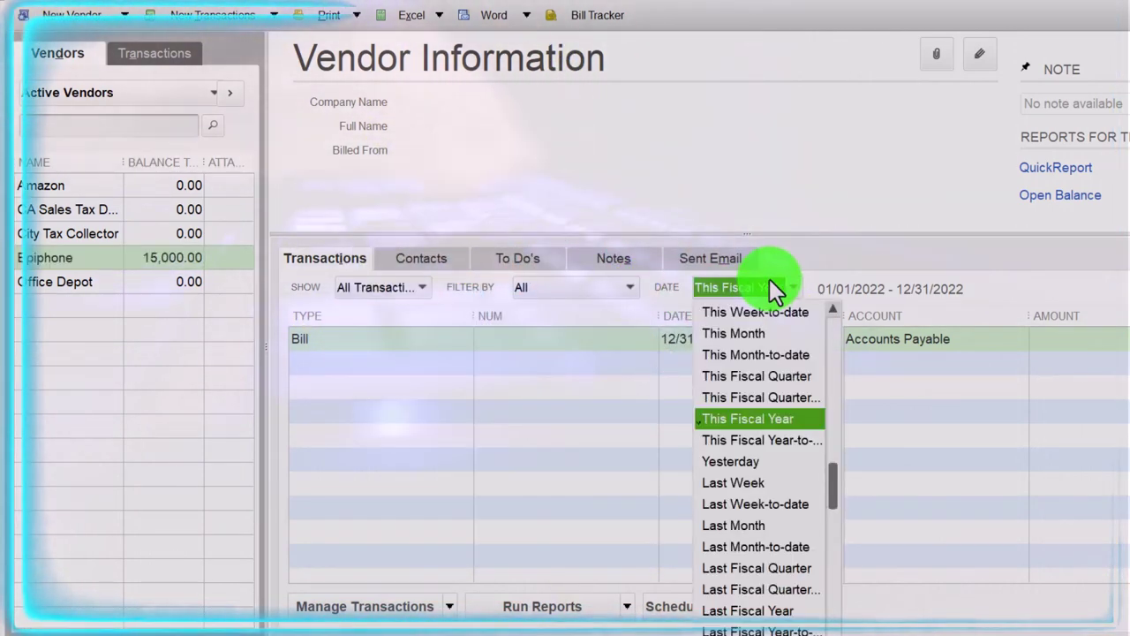
{"action": "scroll", "coordinate": [772, 345], "scroll_direction": "up", "scroll_amount": 1}
{"action": "left_click", "coordinate": [709, 311]}
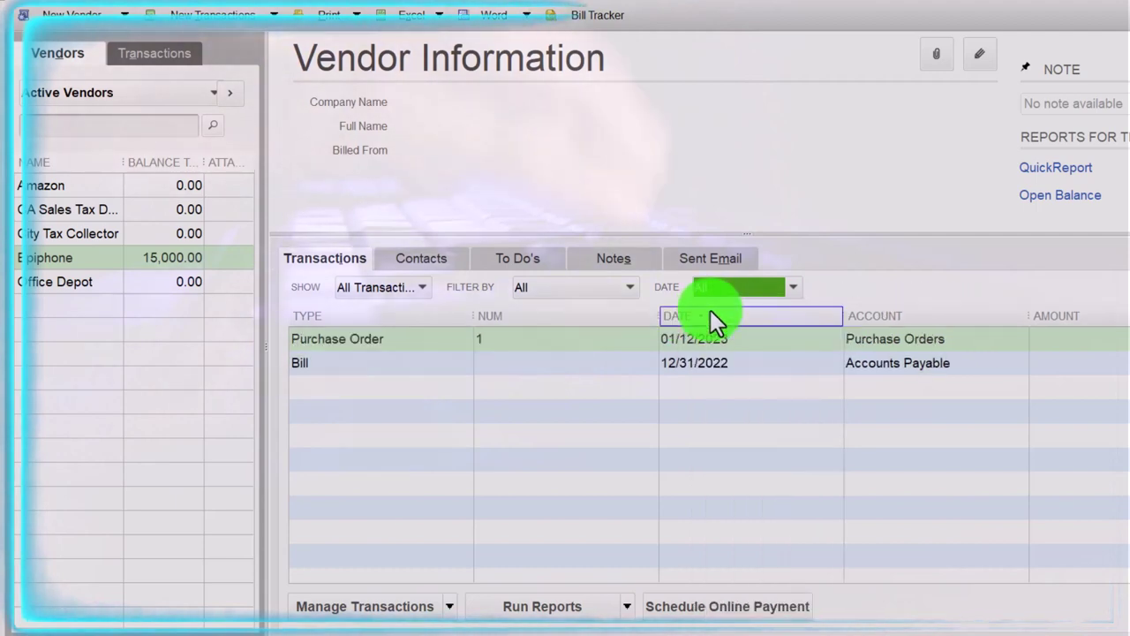
{"action": "double_click", "coordinate": [361, 341]}
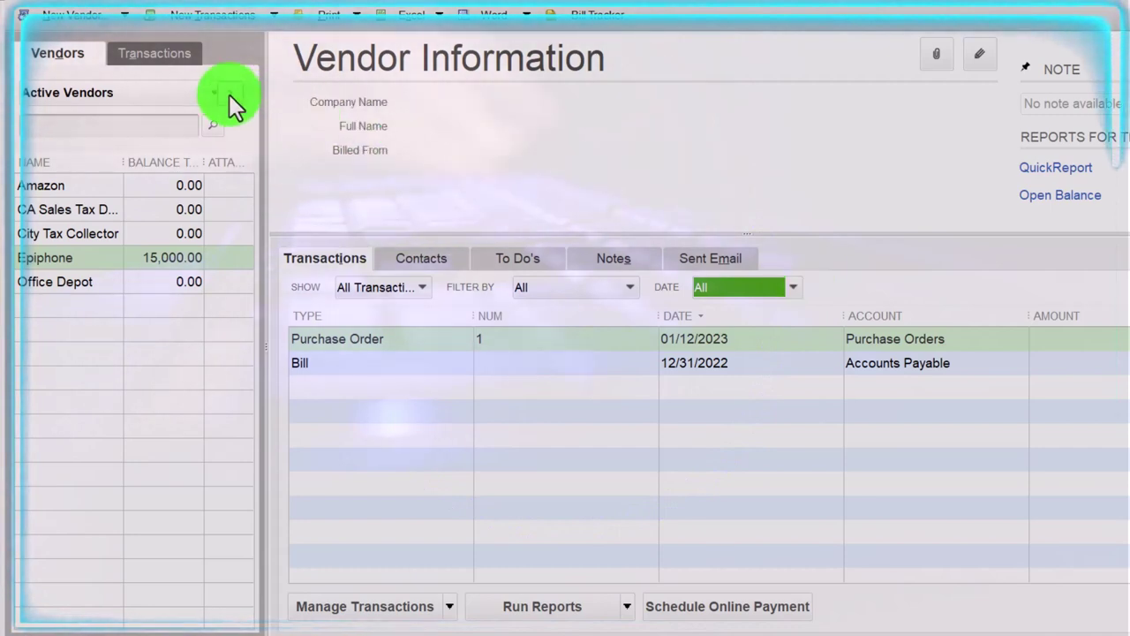
List all purchase orders by transaction type, with Filter and Date set to All.
{"action": "left_click", "coordinate": [149, 54]}
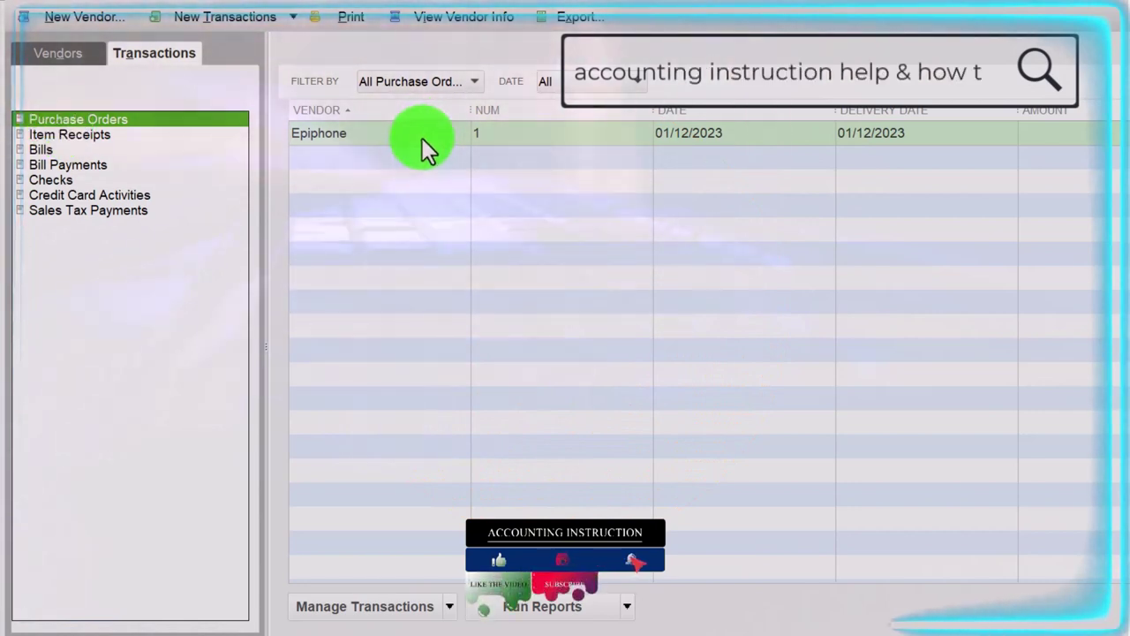
{"action": "left_click", "coordinate": [471, 81]}
{"action": "left_click", "coordinate": [484, 86]}
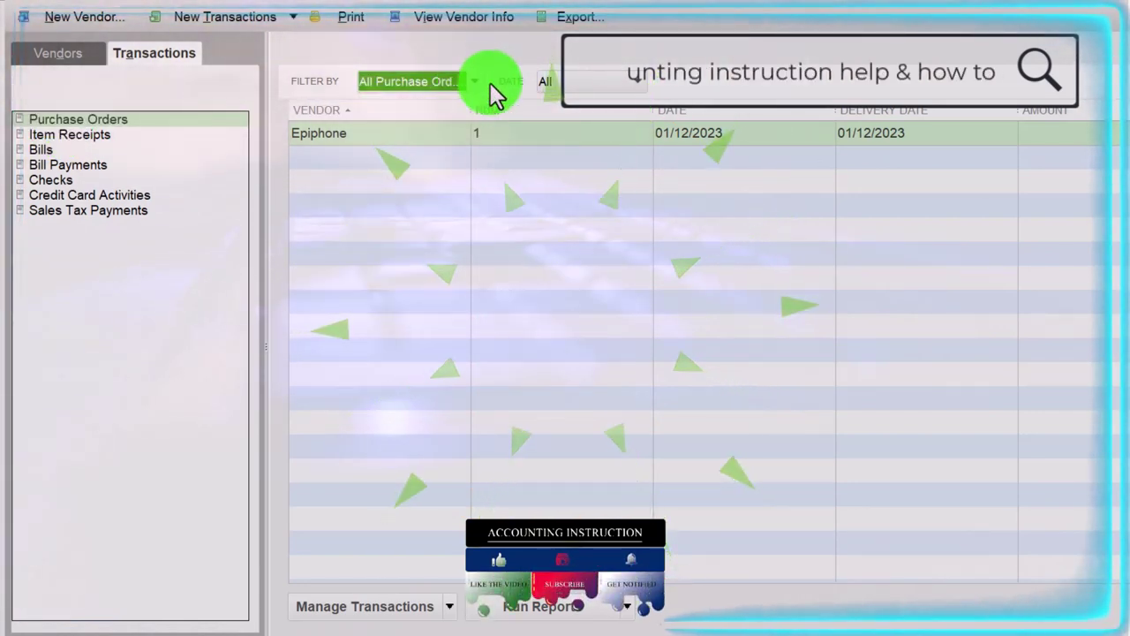
{"action": "left_click", "coordinate": [565, 81]}
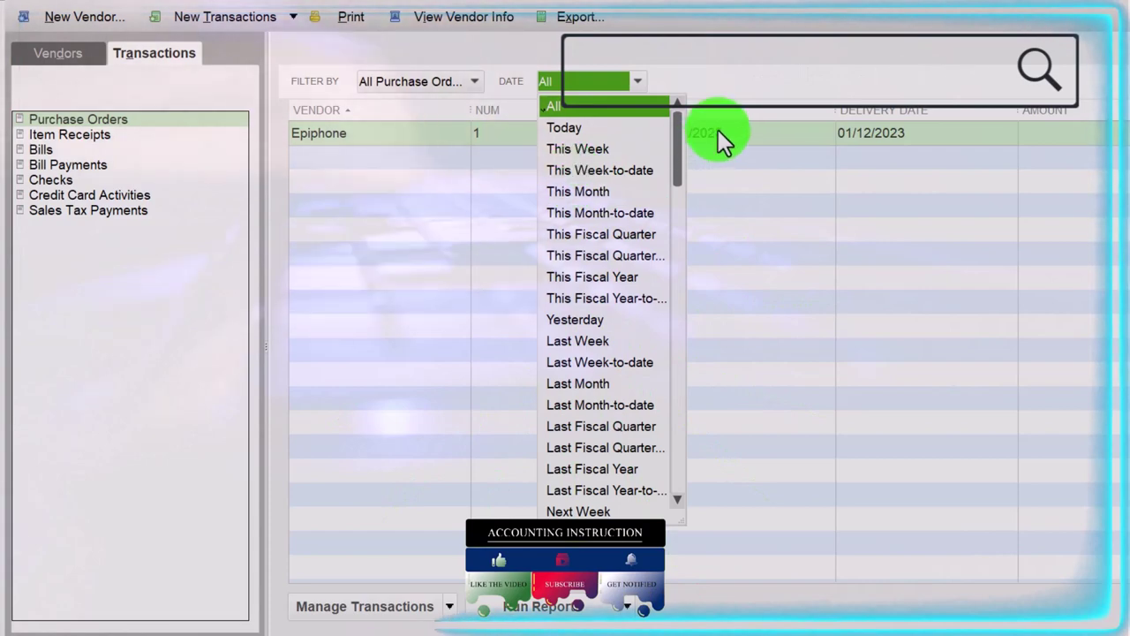
{"action": "left_click", "coordinate": [744, 75]}
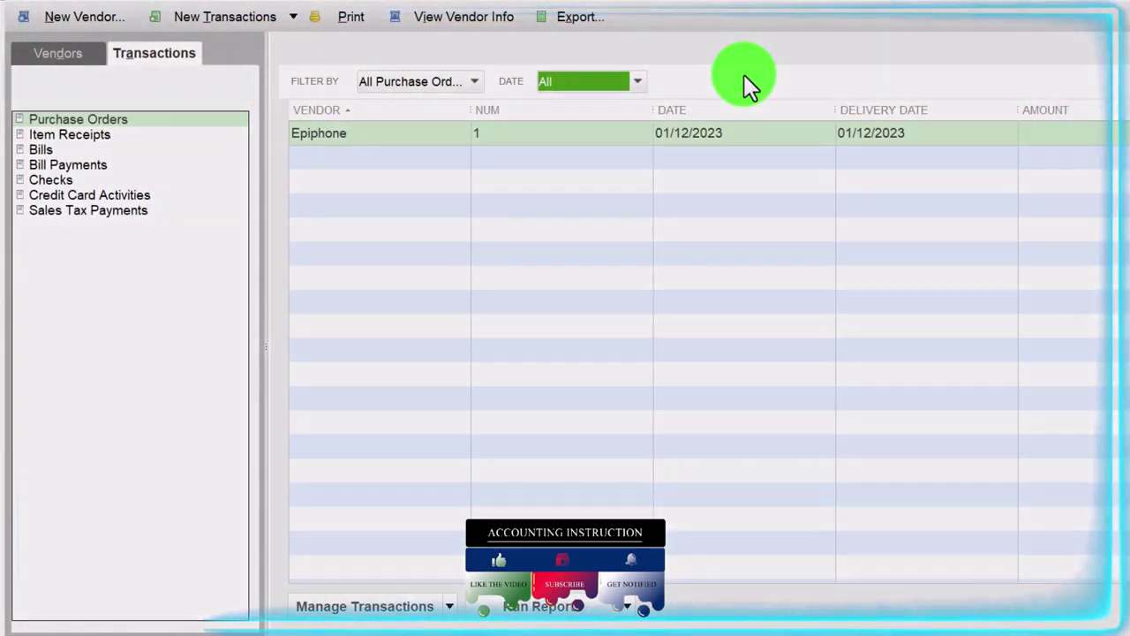
Review Epiphone's purchase order 1, close it, and begin a new purchase order.
{"action": "double_click", "coordinate": [405, 133]}
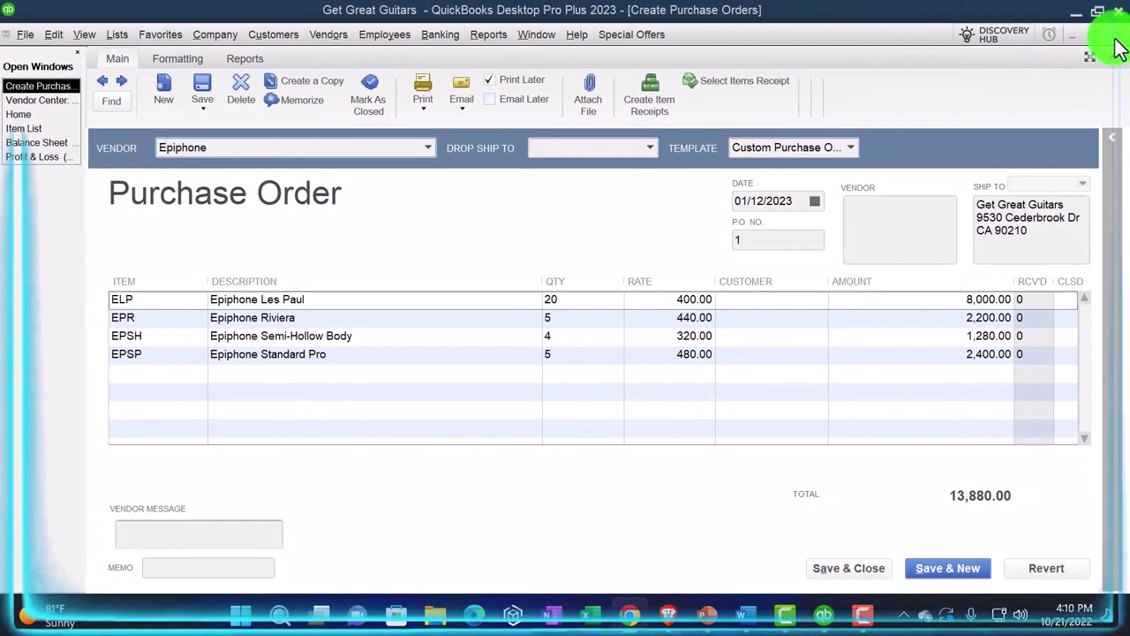
{"action": "left_click", "coordinate": [1116, 37]}
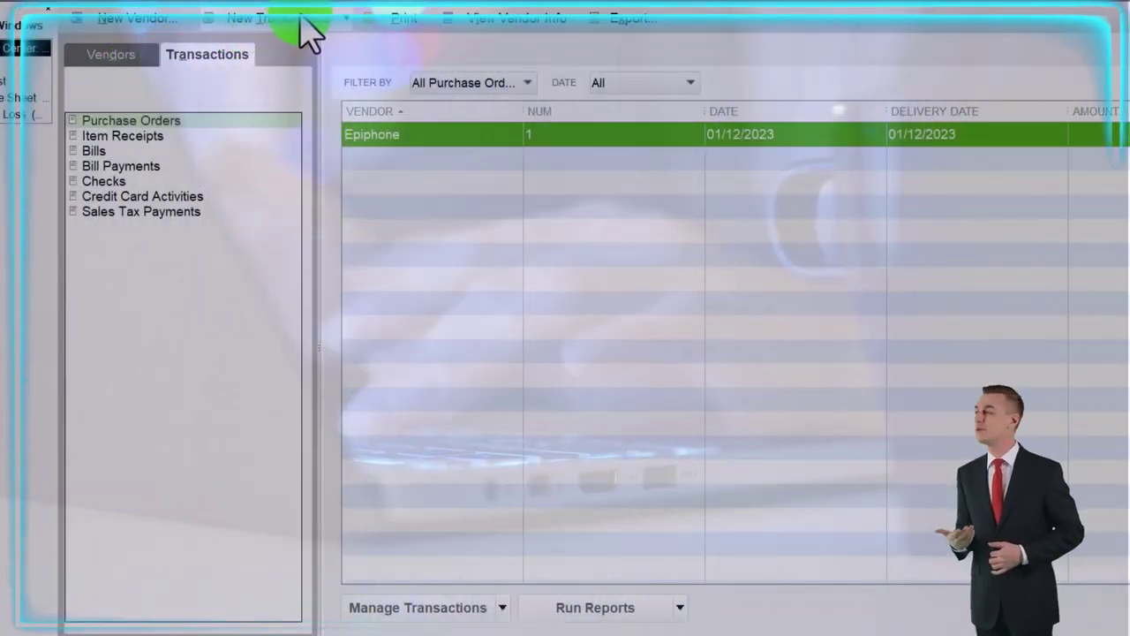
{"action": "left_click", "coordinate": [309, 20]}
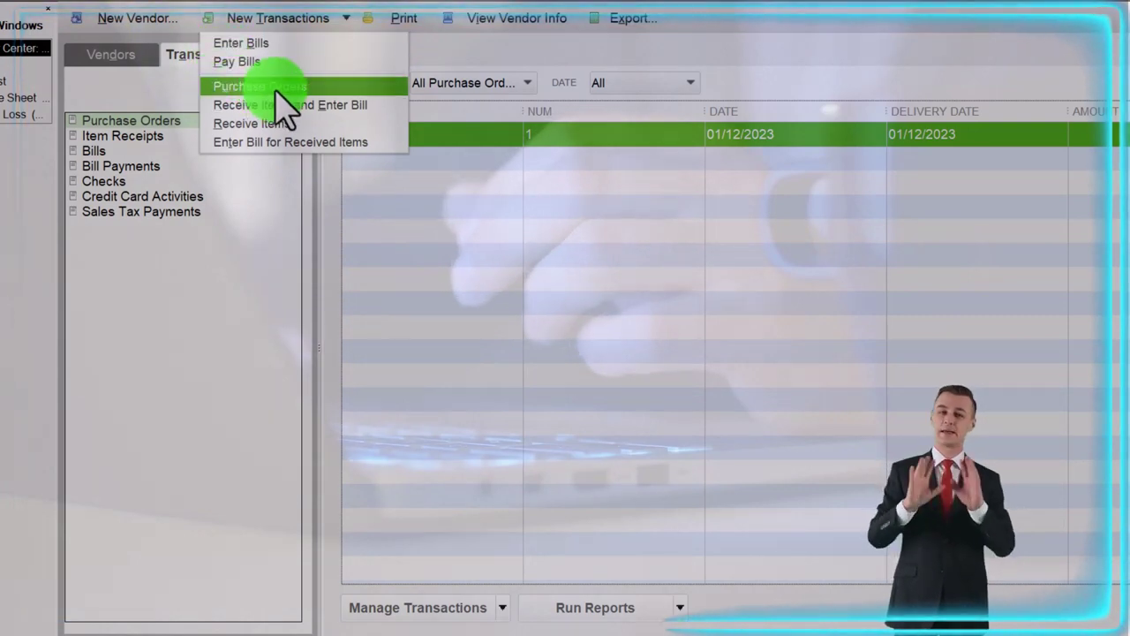
{"action": "left_click", "coordinate": [265, 86]}
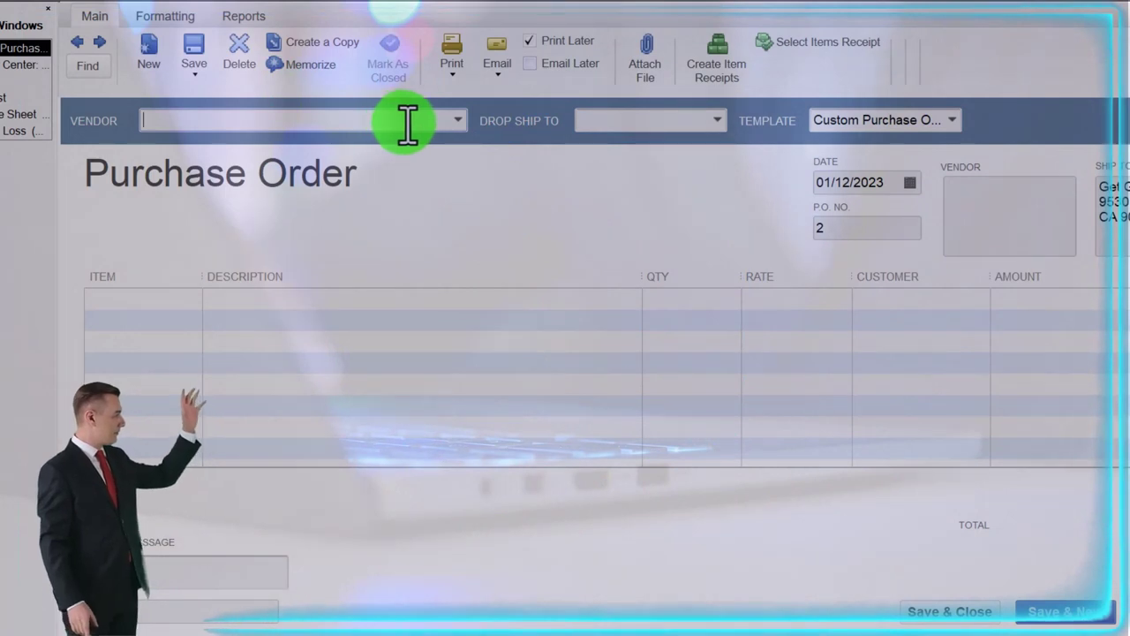
Quick-add Gibson USA as the new order's vendor.
{"action": "left_click", "coordinate": [457, 121]}
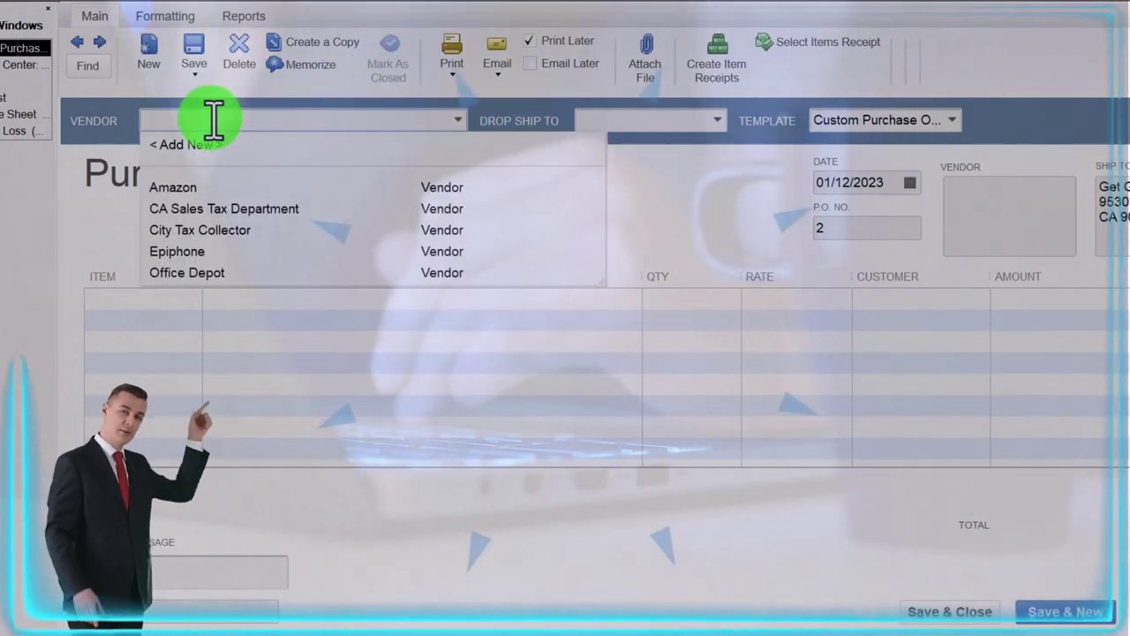
{"action": "type", "text": "Gibson"}
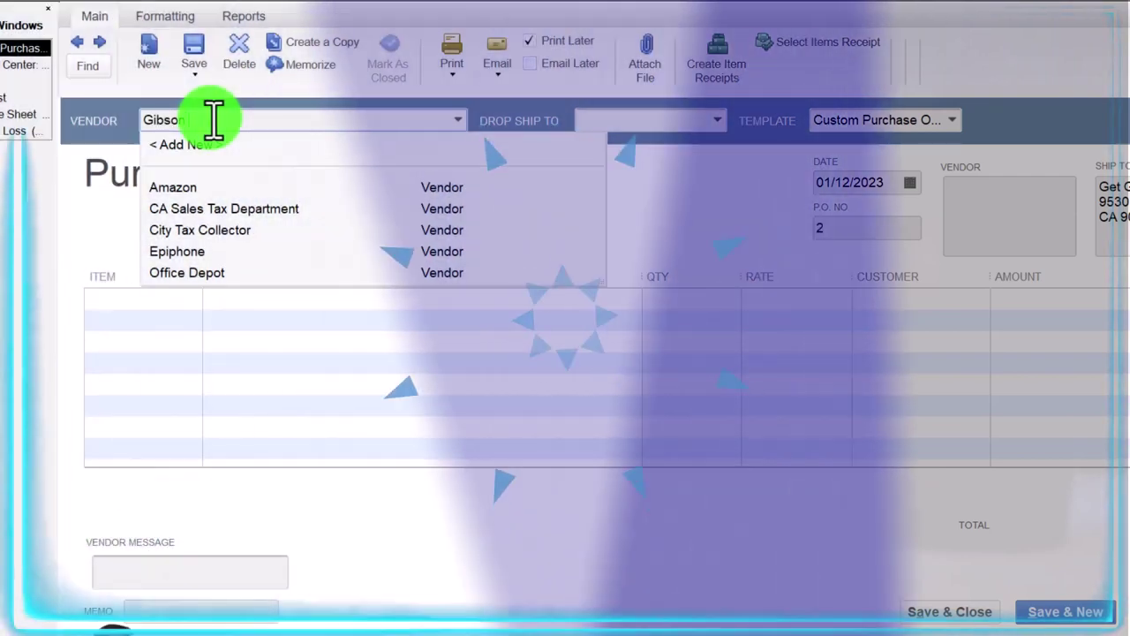
{"action": "type", "text": " USA"}
{"action": "key", "text": "Tab"}
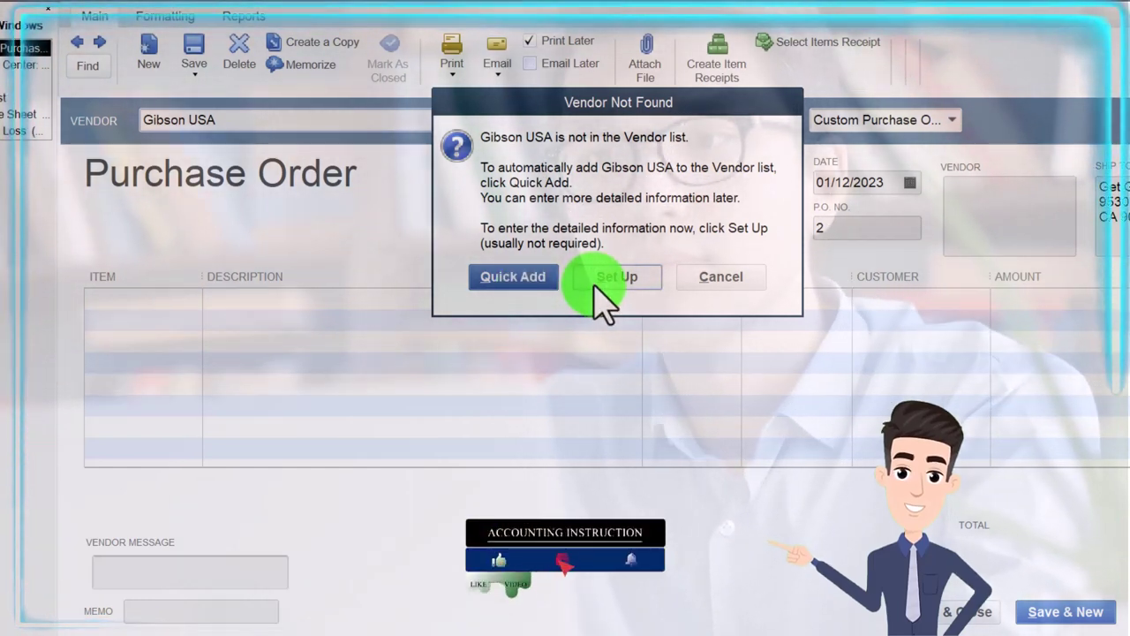
{"action": "left_click", "coordinate": [528, 282]}
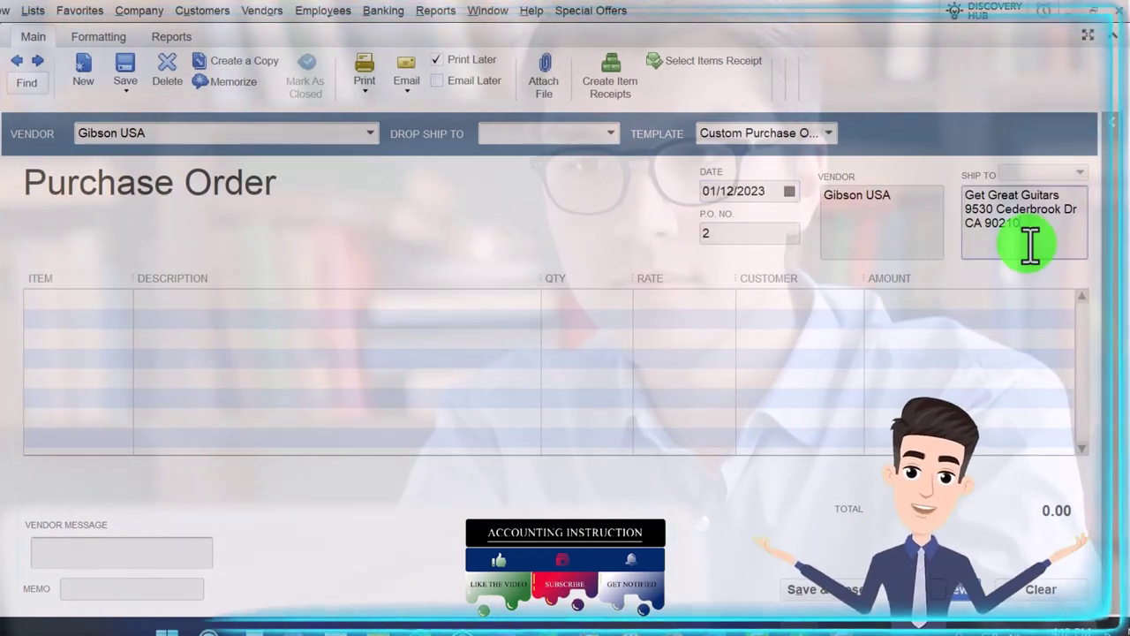
Add a line of 3 GIUSA at 304.00 and save P.O. 2, totalling 912.00.
{"action": "key", "text": "Tab"}
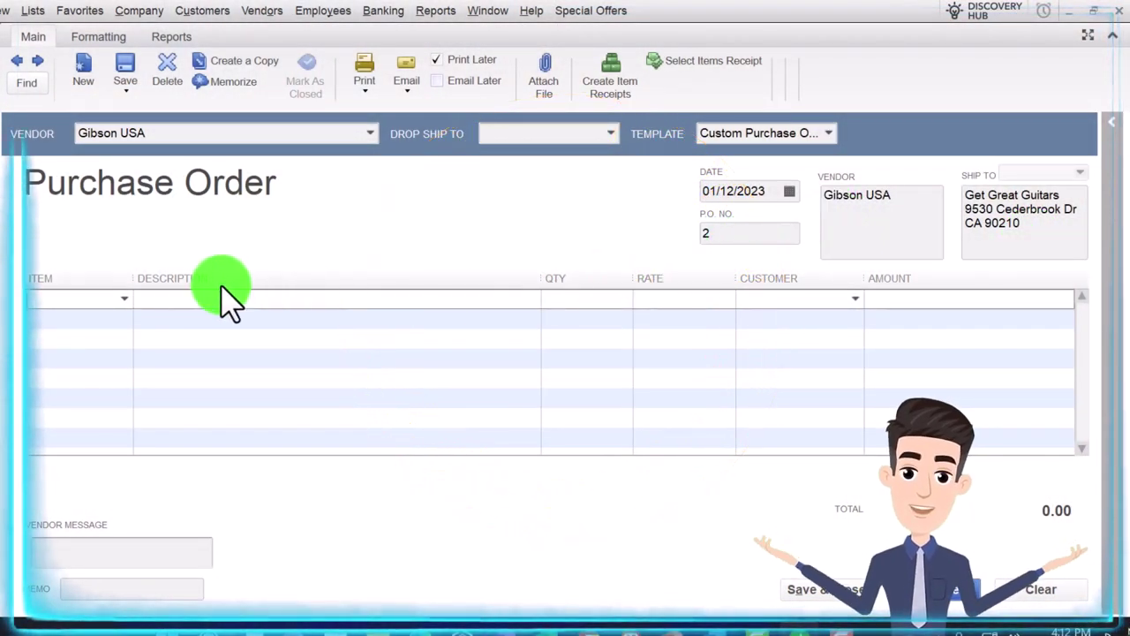
{"action": "type", "text": "GI"}
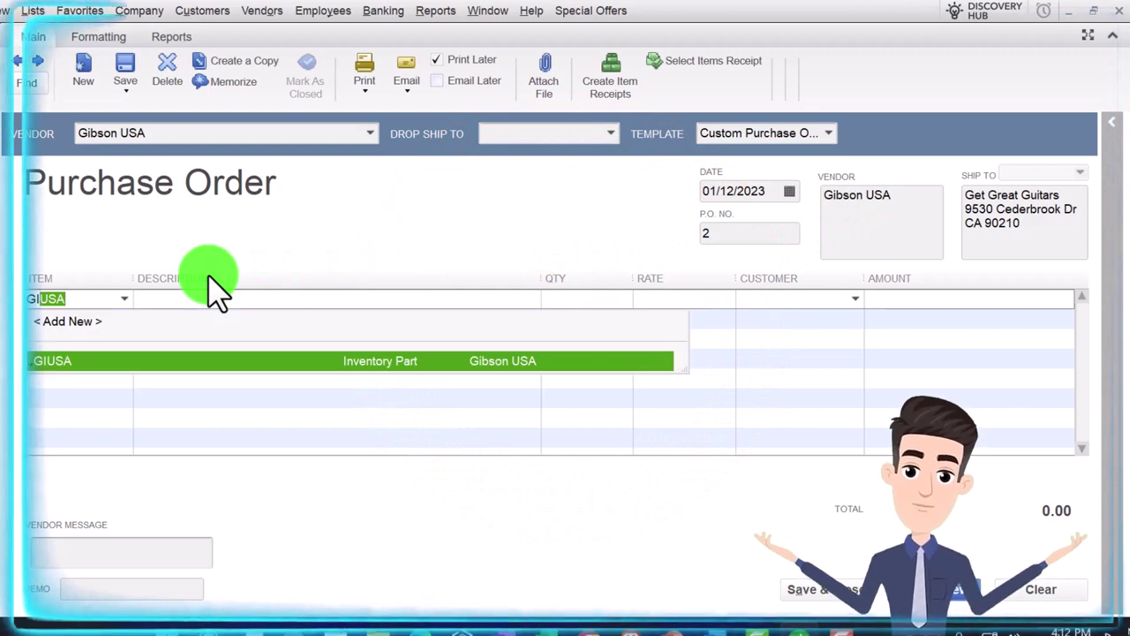
{"action": "type", "text": "US"}
{"action": "key", "text": "Tab"}
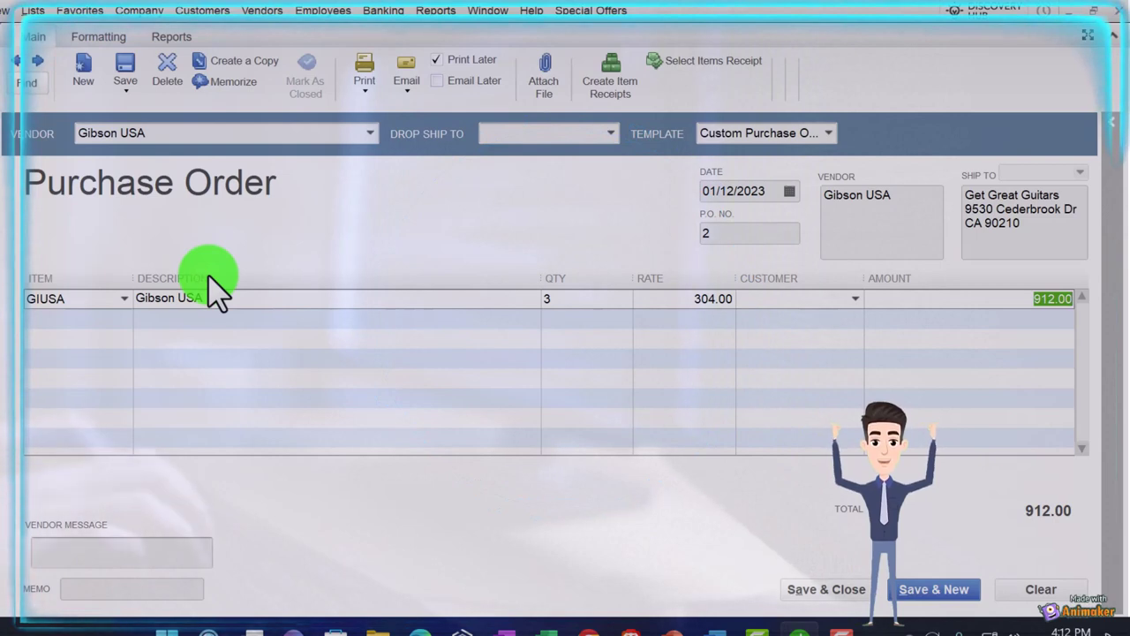
{"action": "key", "text": "Tab"}
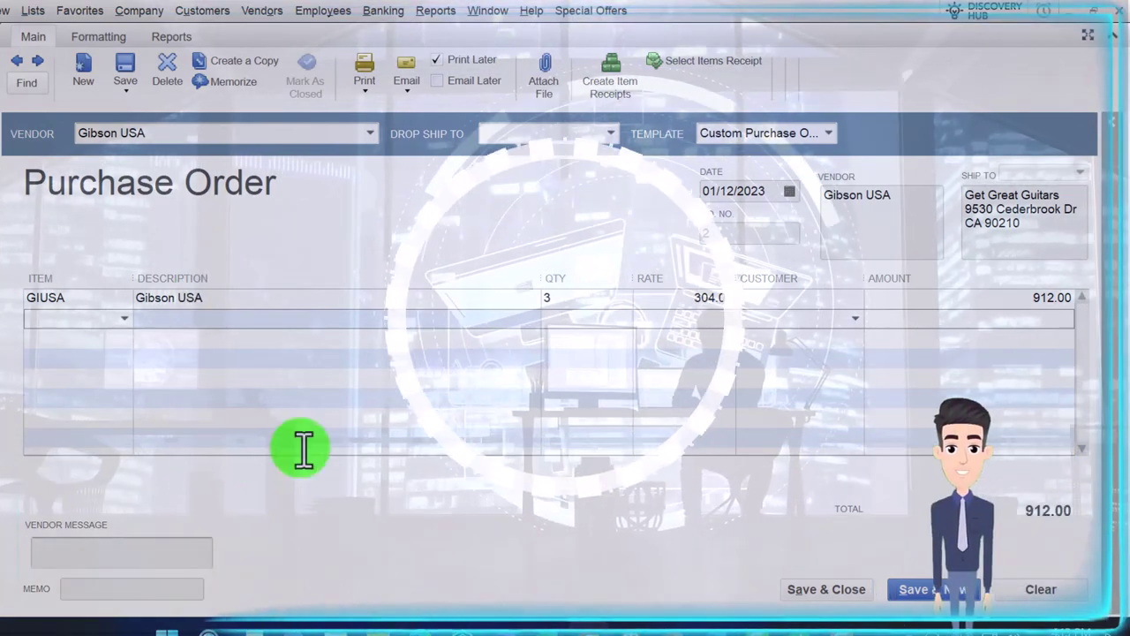
{"action": "left_click", "coordinate": [918, 591]}
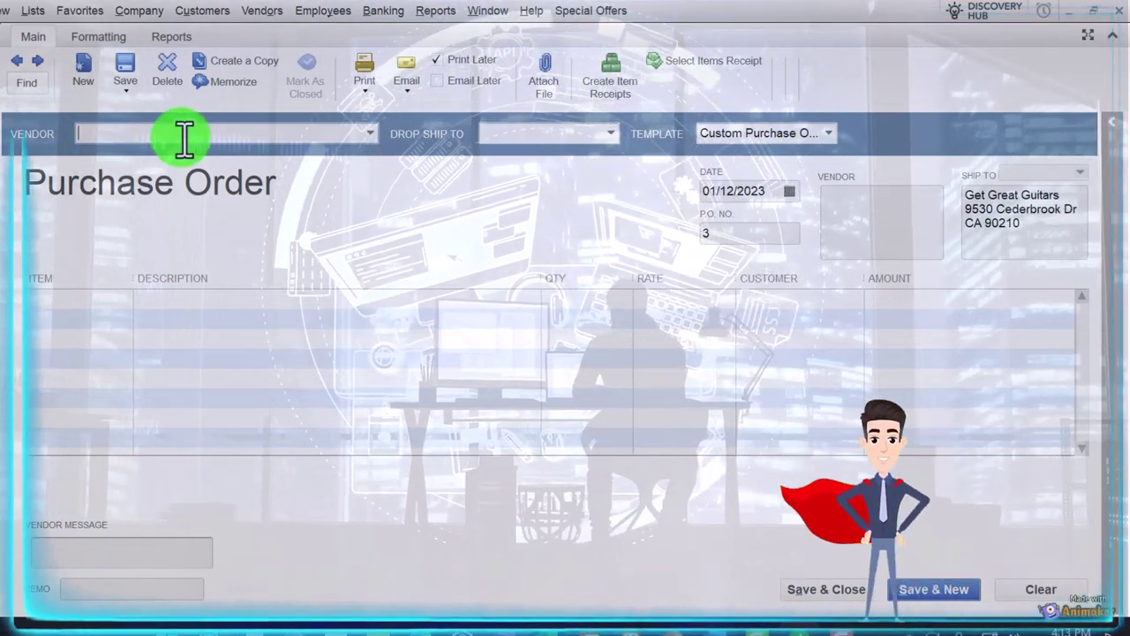
Quick-add Diamon Head as the vendor on P.O. 3.
{"action": "type", "text": "diam"}
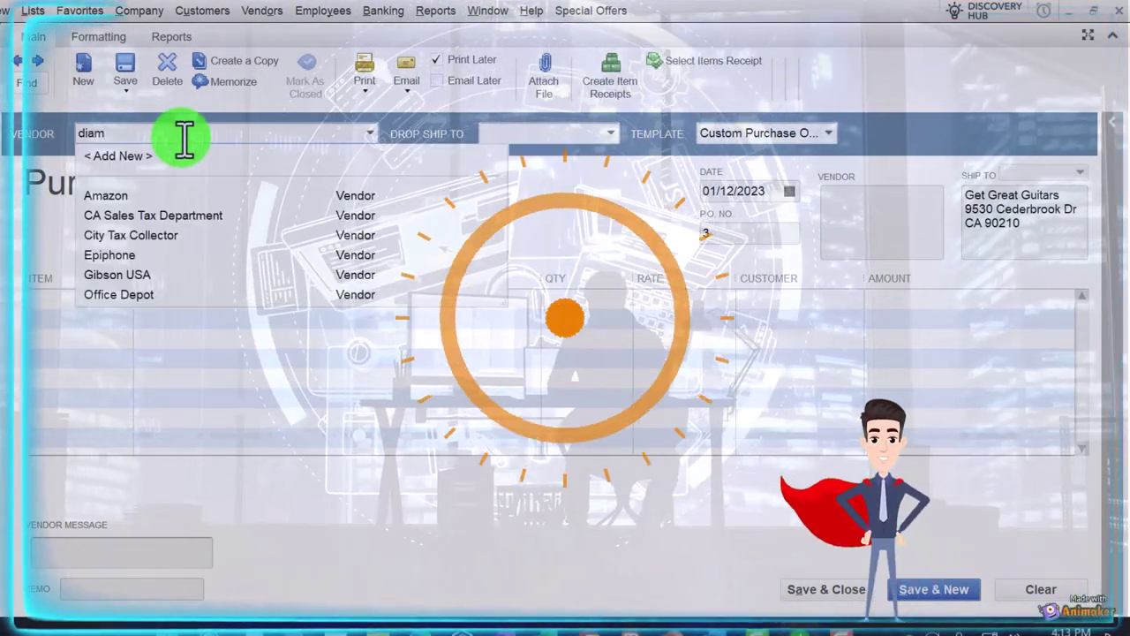
{"action": "key", "text": "BackSpace"}
{"action": "key", "text": "BackSpace"}
{"action": "type", "text": "Di"}
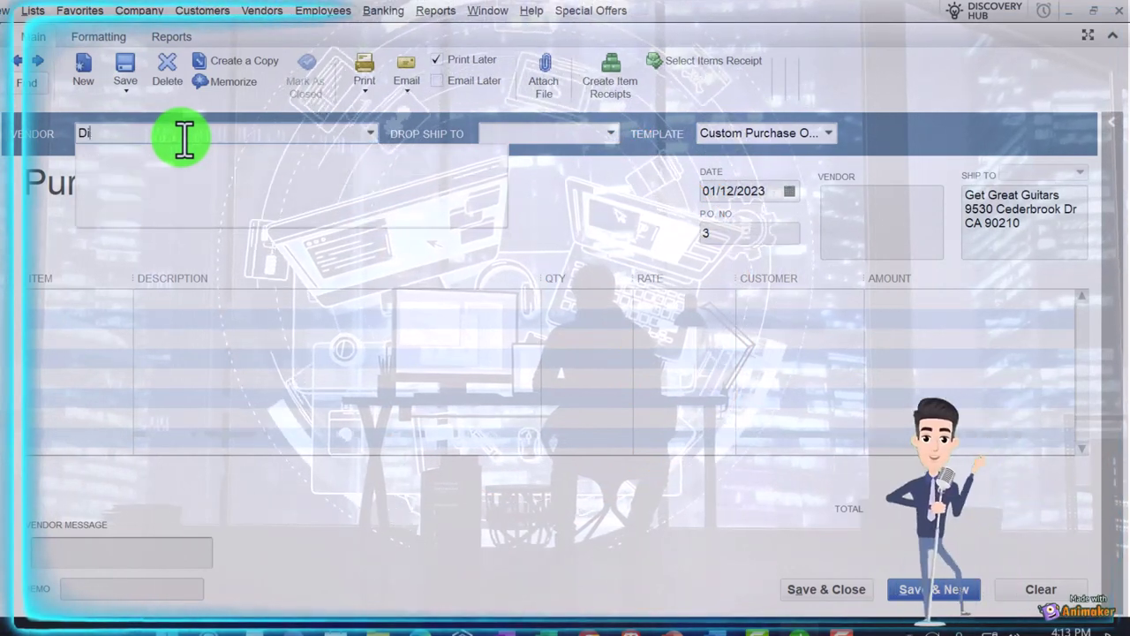
{"action": "type", "text": "amon Head"}
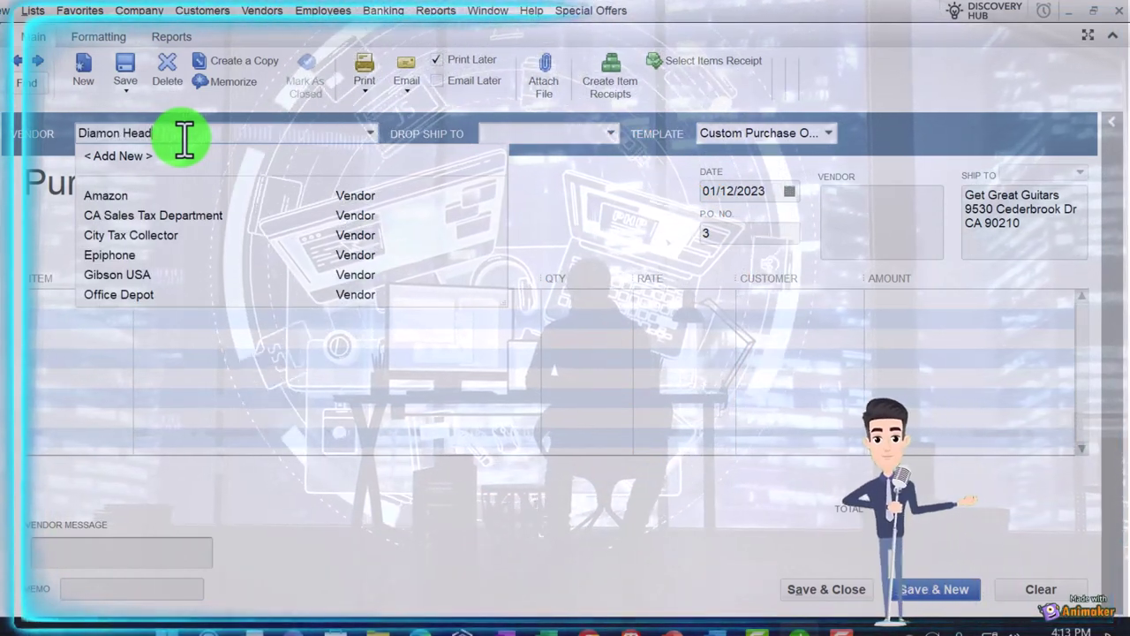
{"action": "key", "text": "Tab"}
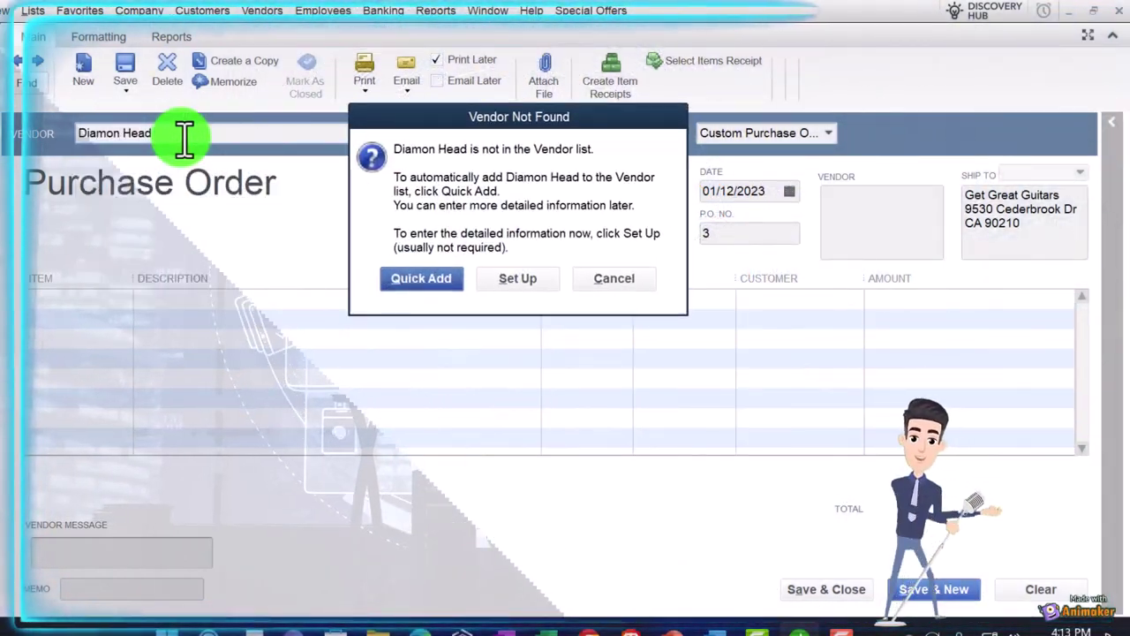
{"action": "left_click", "coordinate": [408, 281]}
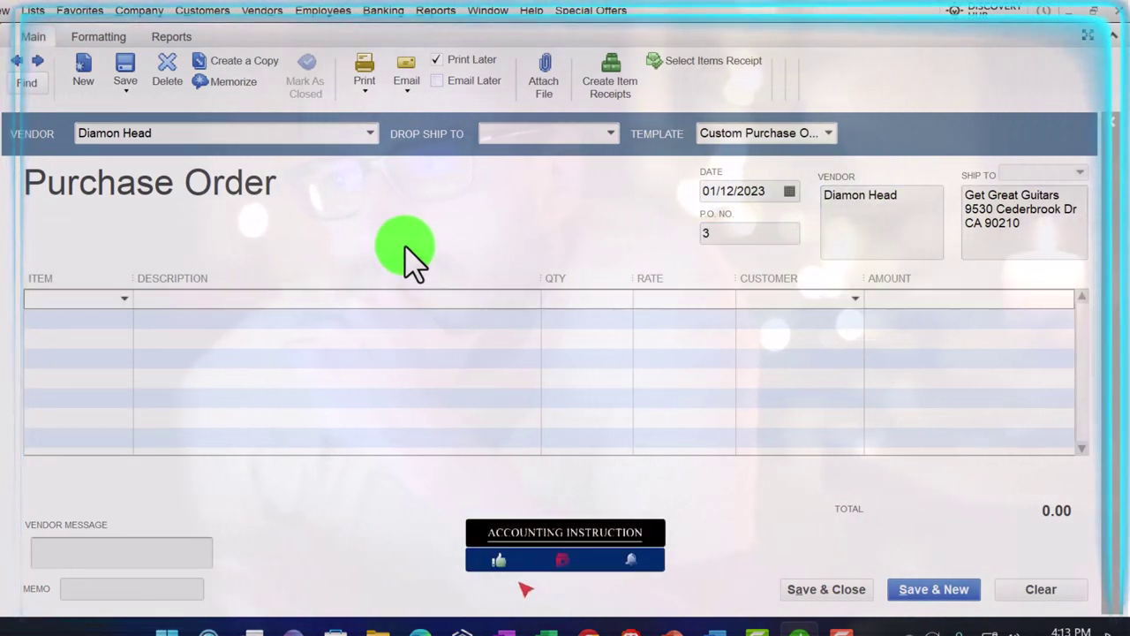
Add a line of 3 DUK ukuleles at 24.00, totalling 72.00.
{"action": "type", "text": "DUK"}
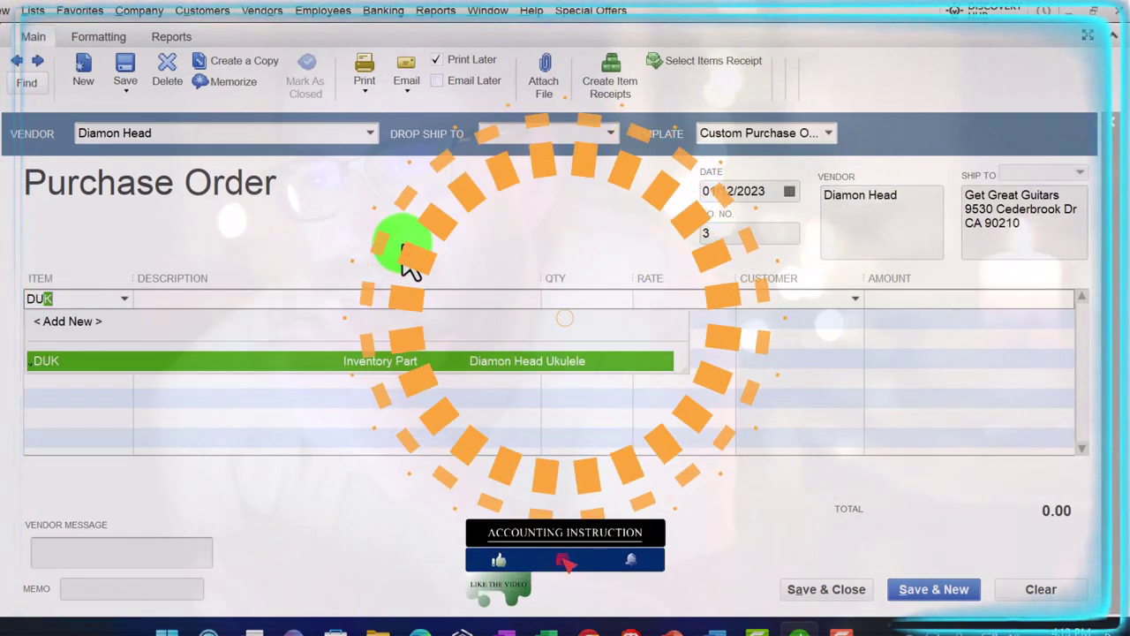
{"action": "key", "text": "Tab"}
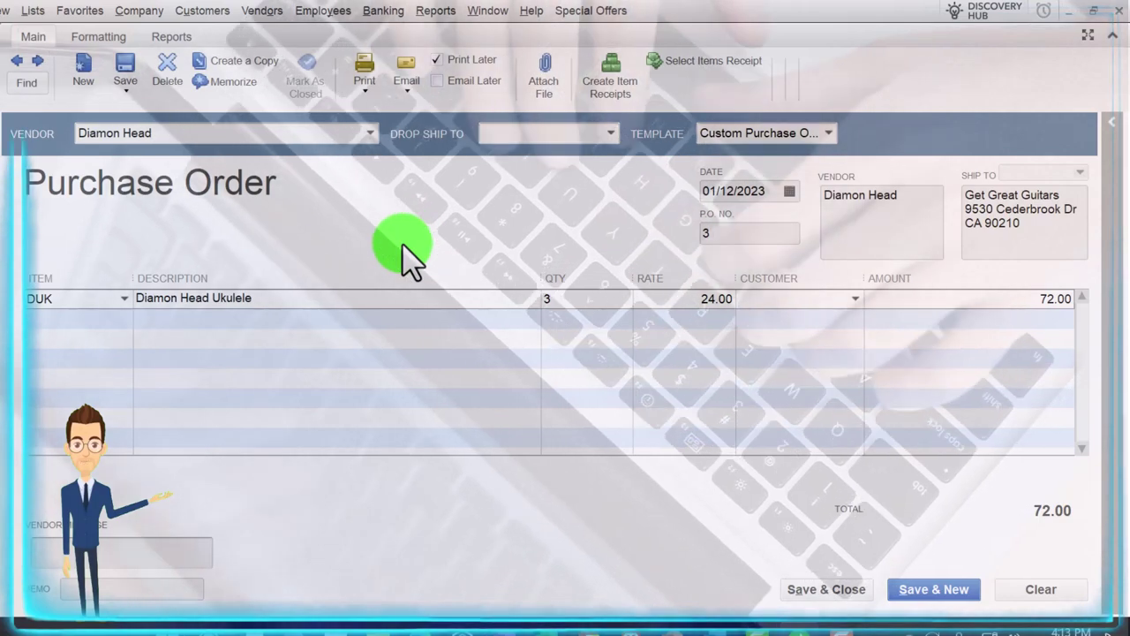
{"action": "key", "text": "Tab"}
{"action": "key", "text": "Tab"}
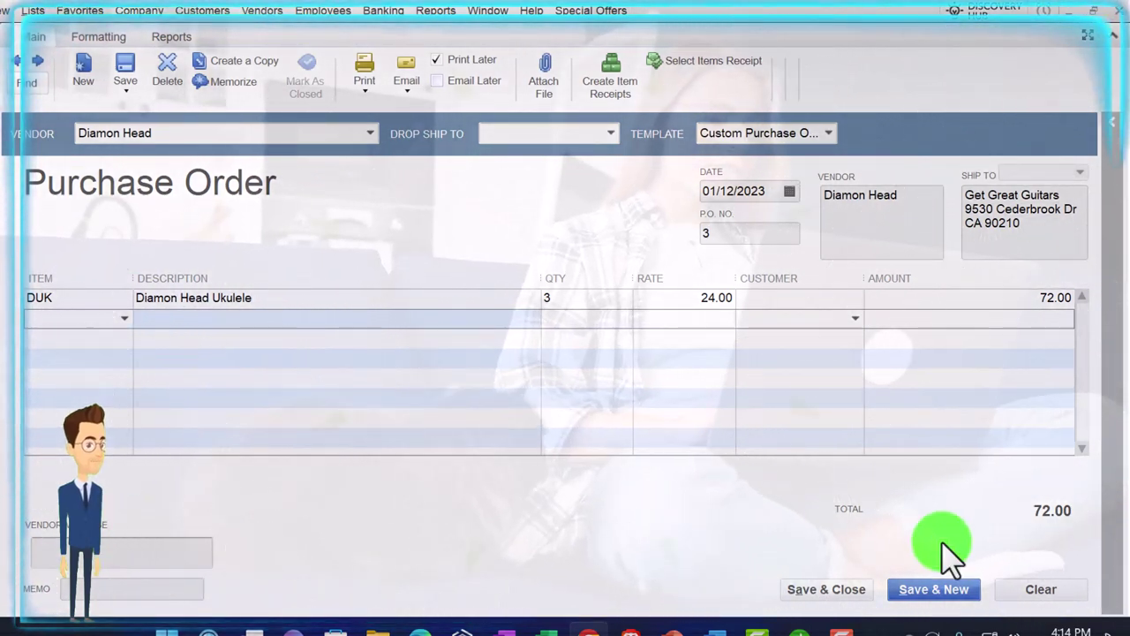
Save P.O. 3, ignoring the 'Diamon' spelling warning, and open blank P.O. 4.
{"action": "left_click", "coordinate": [958, 593]}
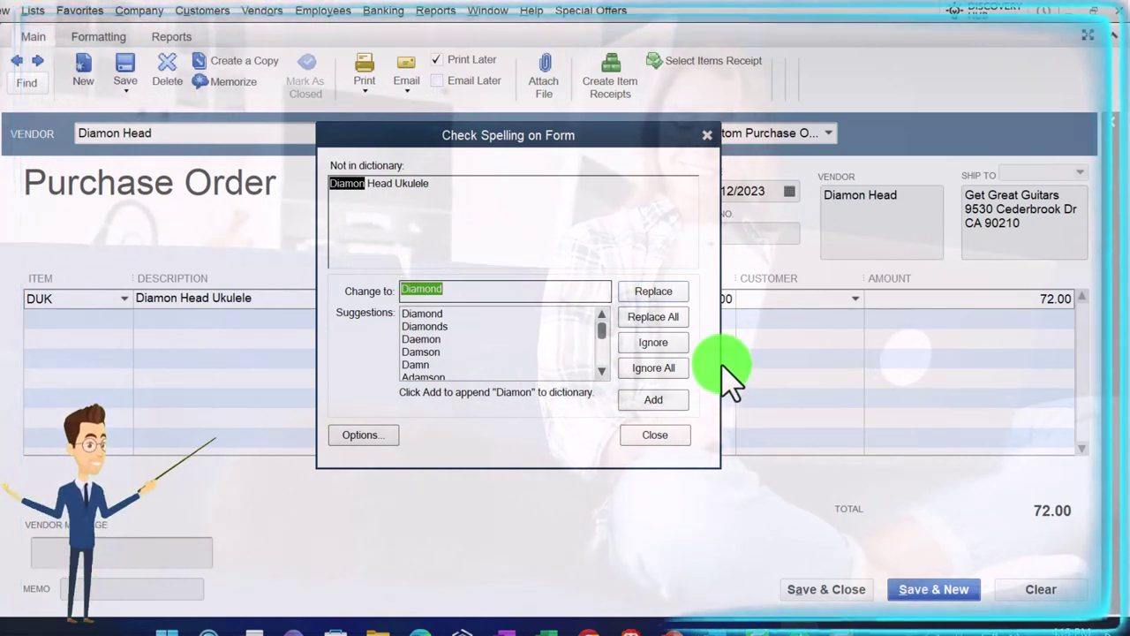
{"action": "left_click", "coordinate": [678, 399]}
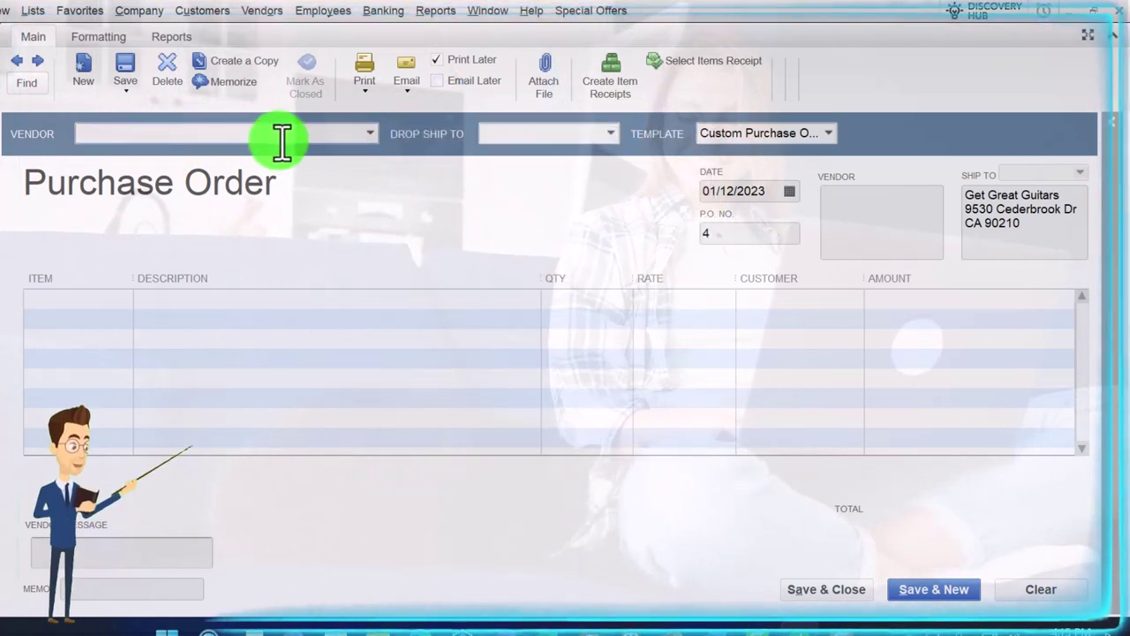
Set vendor Epiphone and date 01/13/2023 on P.O. 4.
{"action": "left_click", "coordinate": [371, 134]}
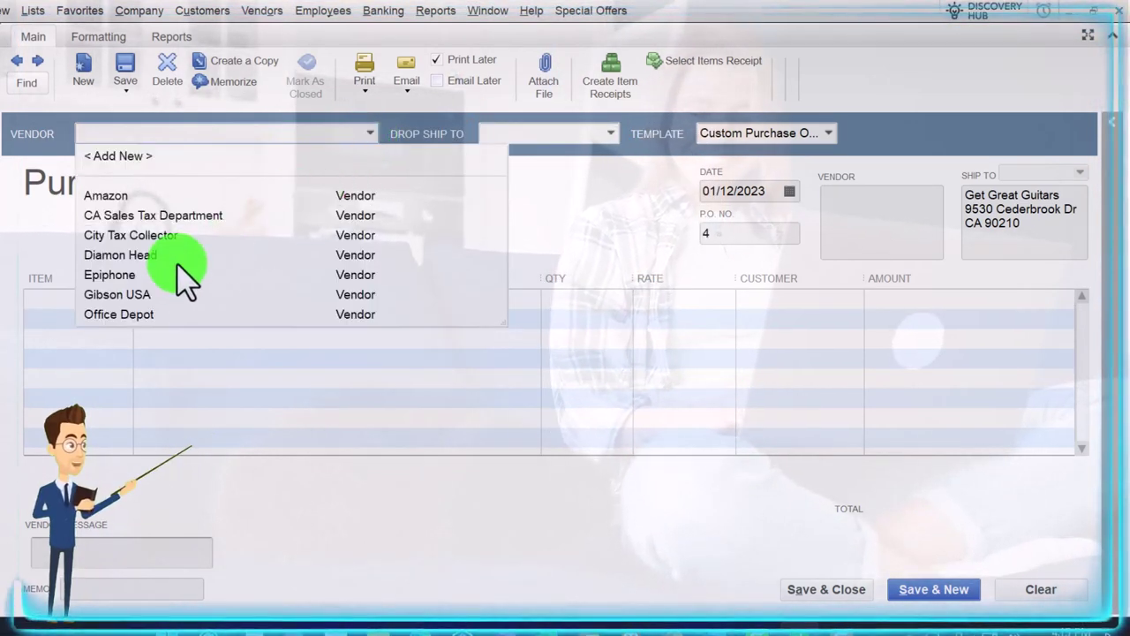
{"action": "left_click", "coordinate": [138, 275]}
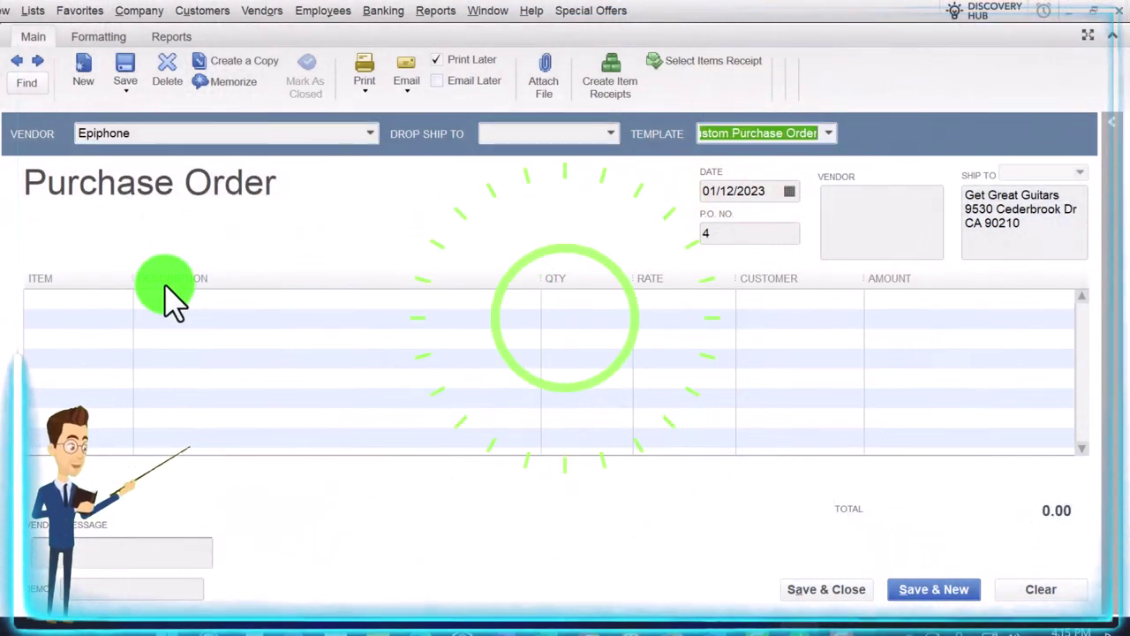
{"action": "key", "text": "Tab"}
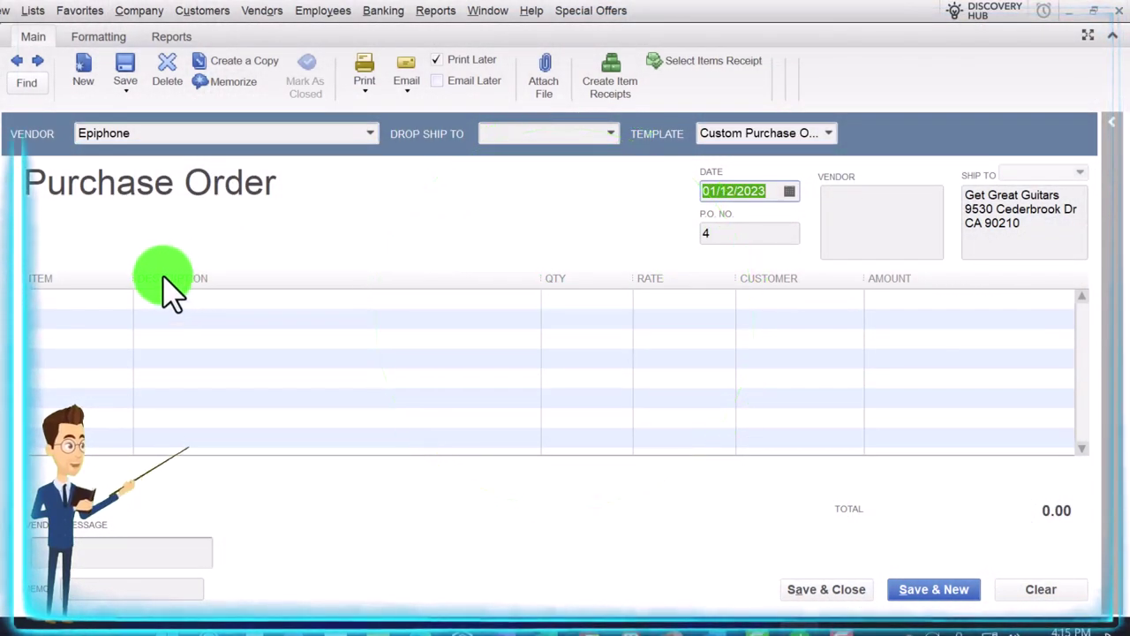
{"action": "key", "text": "Tab"}
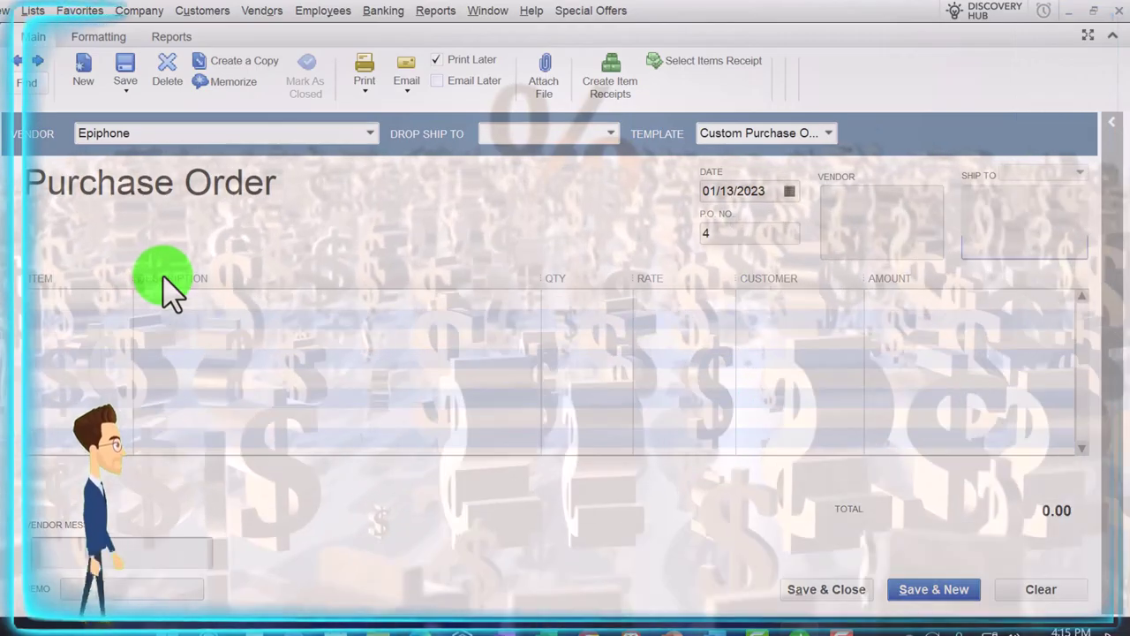
Add a line of 50 ELP Epiphone Les Paul at 400.00, totalling 20,000.00.
{"action": "type", "text": "ELP"}
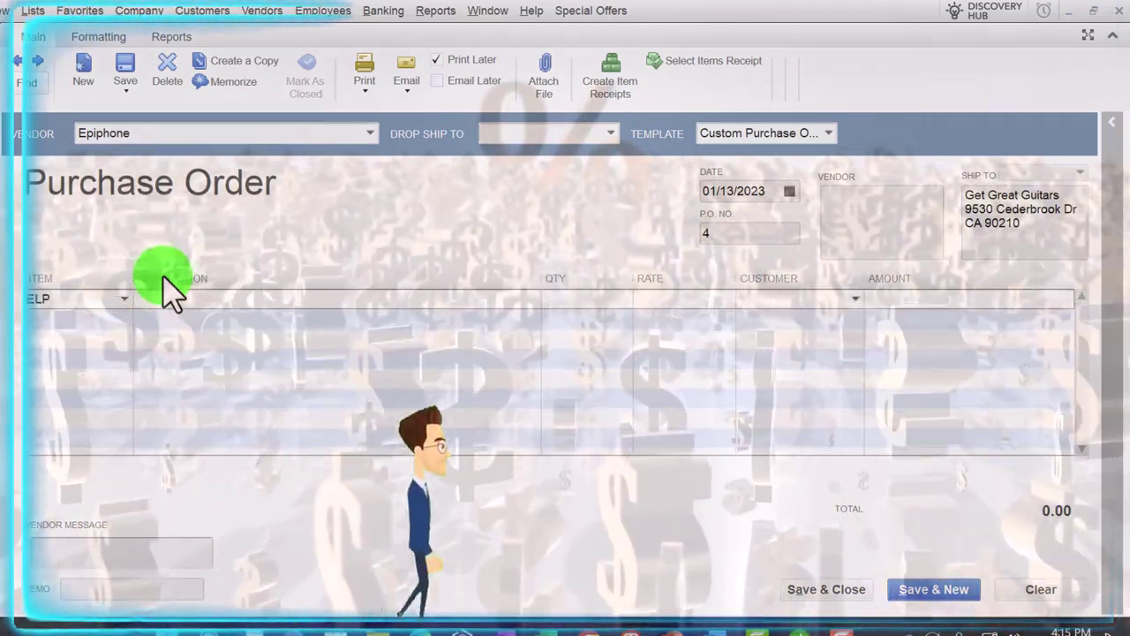
{"action": "left_click", "coordinate": [167, 292]}
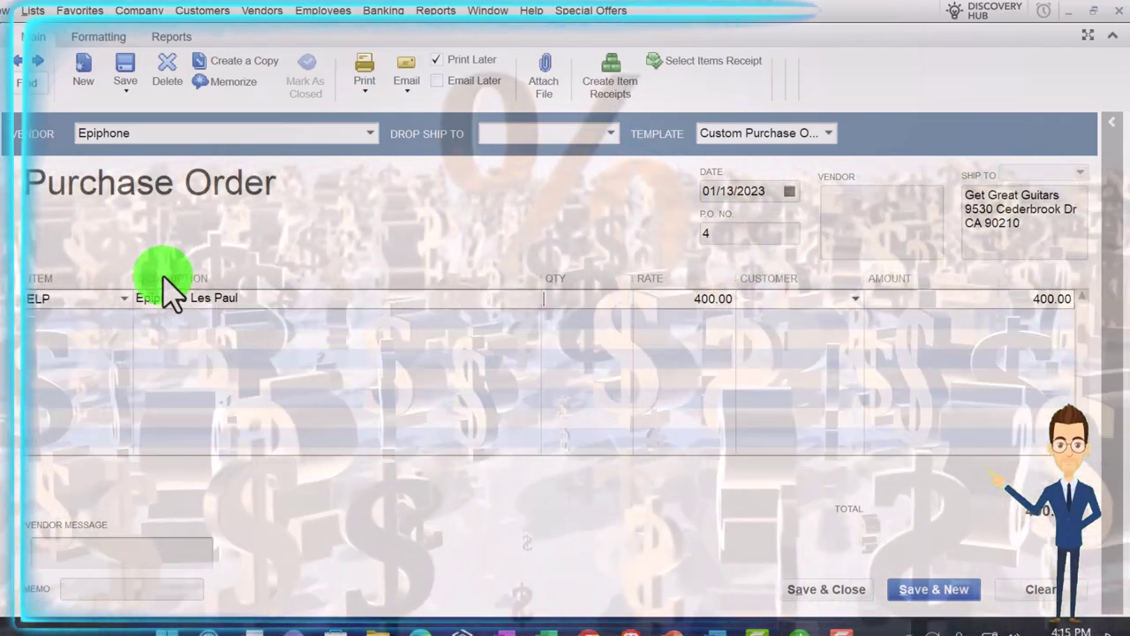
{"action": "type", "text": "50"}
{"action": "key", "text": "Tab"}
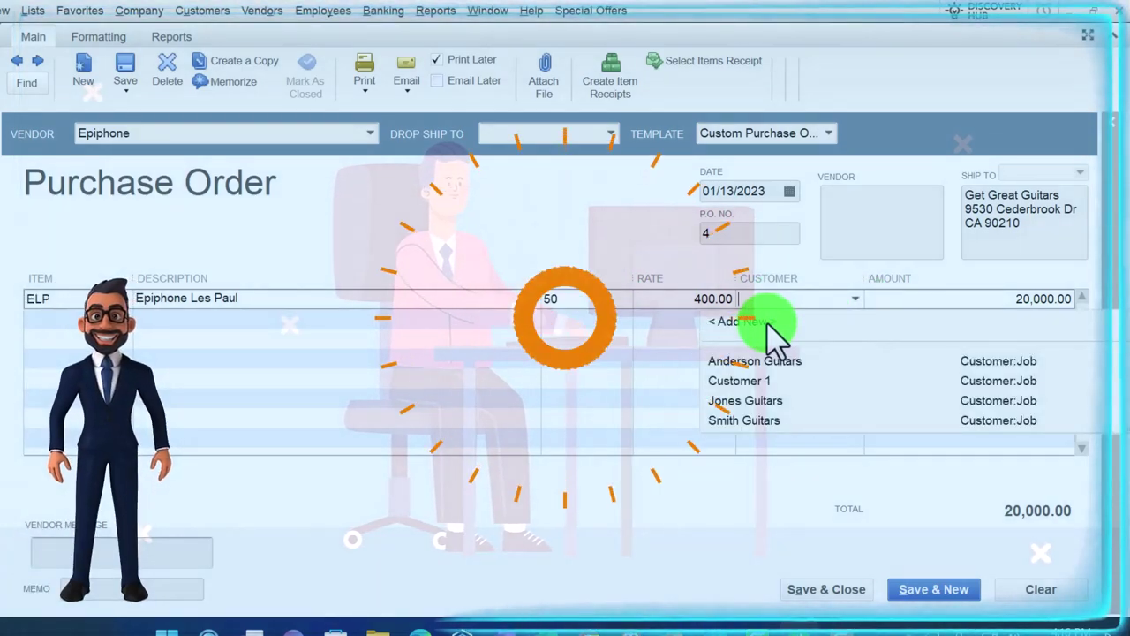
Create new customer 'Eric Music' and assign it to the ELP line.
{"action": "left_click", "coordinate": [766, 323]}
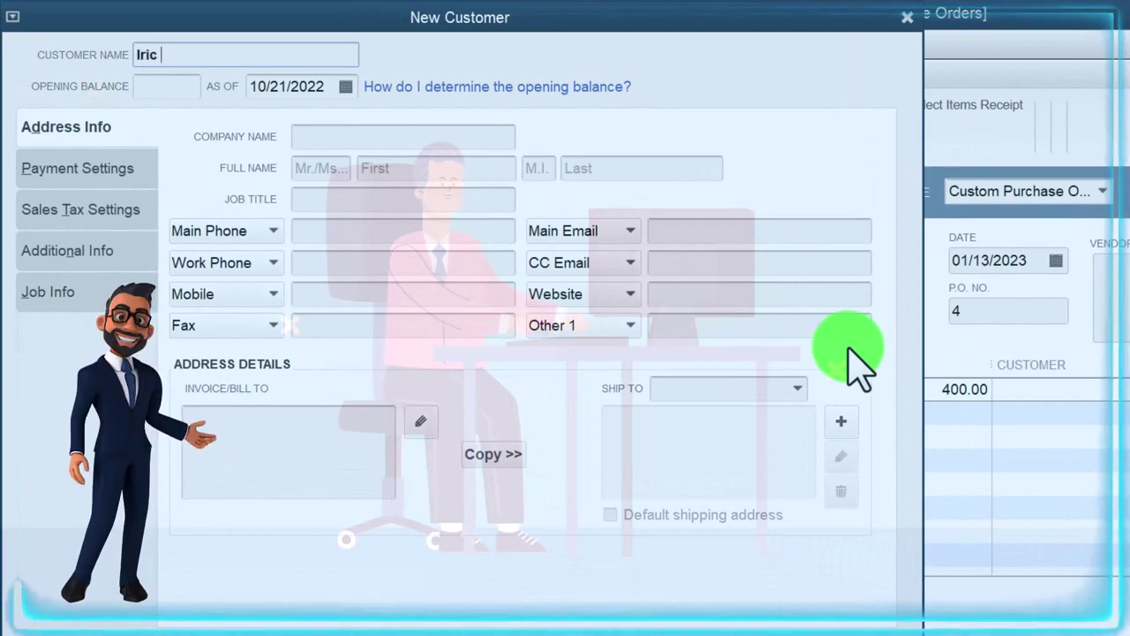
{"action": "type", "text": "Iric Musi"}
{"action": "key", "text": "BackSpace"}
{"action": "key", "text": "BackSpace"}
{"action": "key", "text": "BackSpace"}
{"action": "key", "text": "BackSpace"}
{"action": "key", "text": "BackSpace"}
{"action": "key", "text": "BackSpace"}
{"action": "key", "text": "BackSpace"}
{"action": "key", "text": "BackSpace"}
{"action": "key", "text": "BackSpace"}
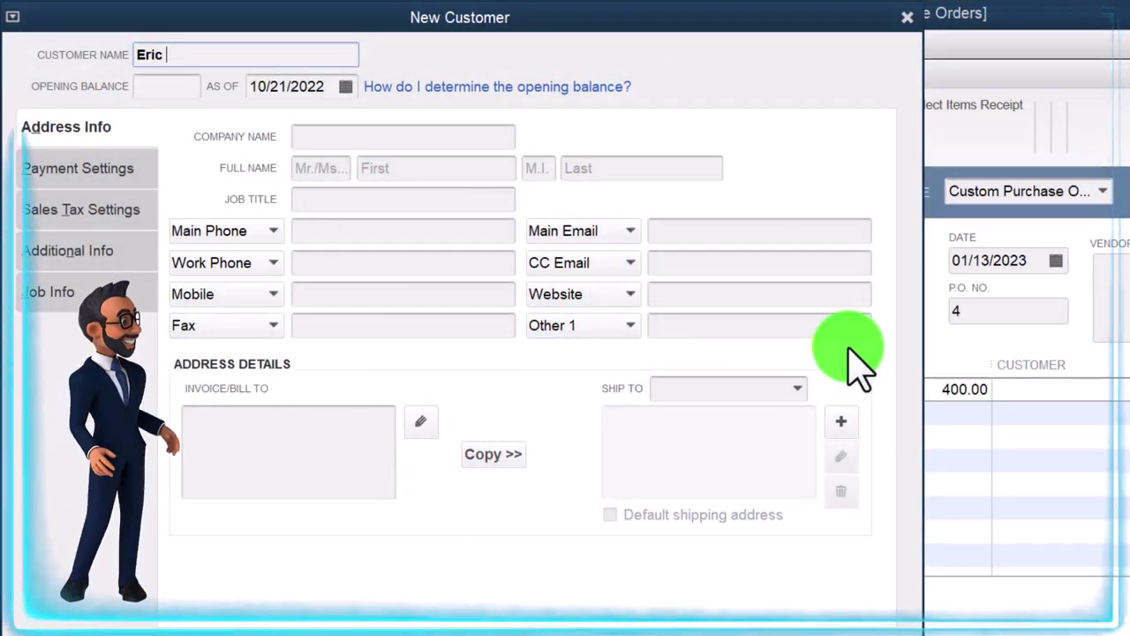
{"action": "type", "text": "Eric Music"}
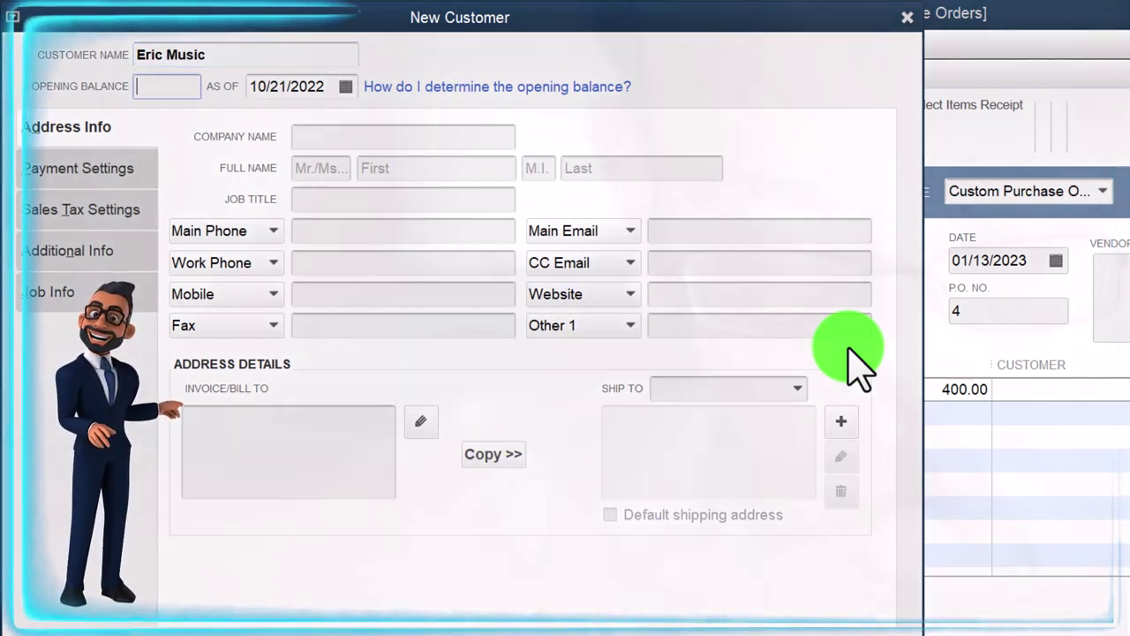
{"action": "key", "text": "Tab"}
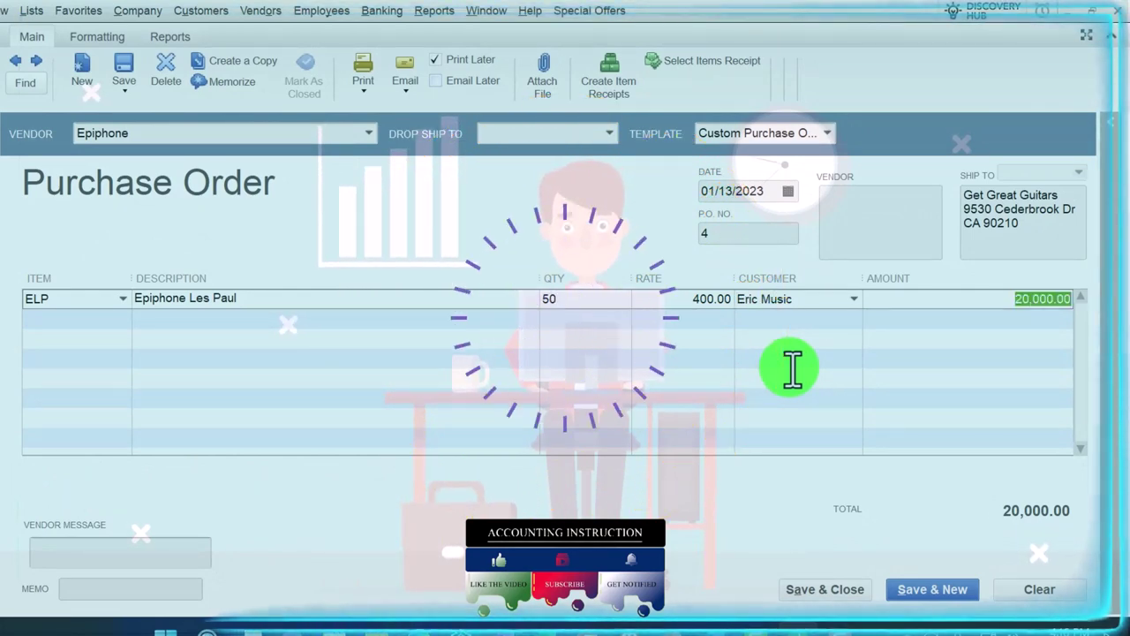
Add a second line of 10 EPSH at 320.00 for Eric Music and save P.O. 4.
{"action": "key", "text": "Tab"}
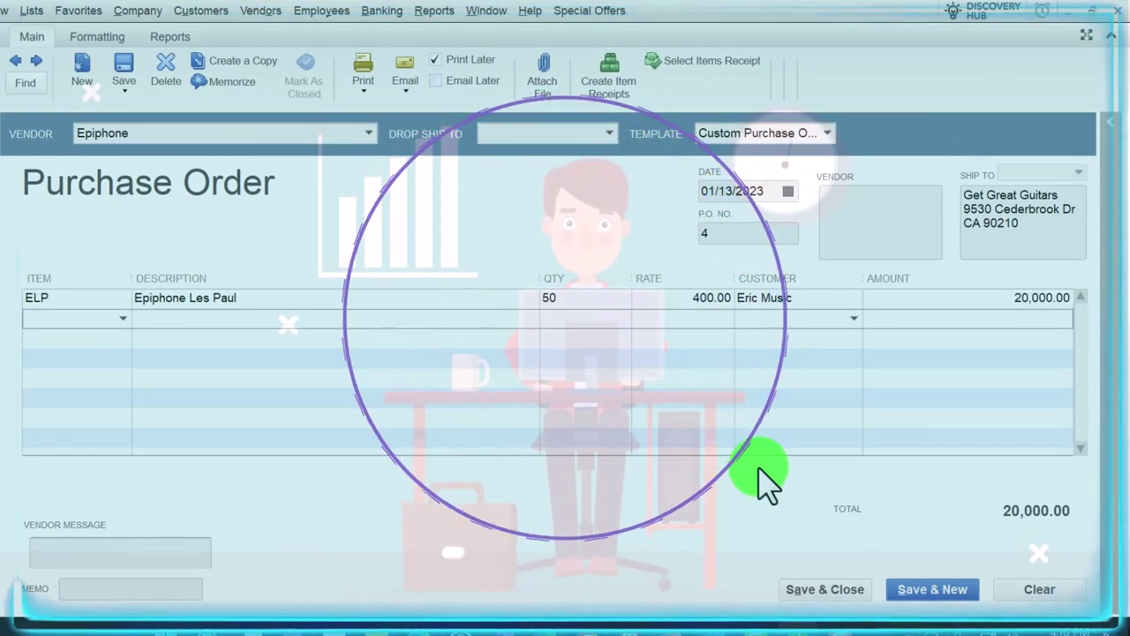
{"action": "type", "text": "EPSH"}
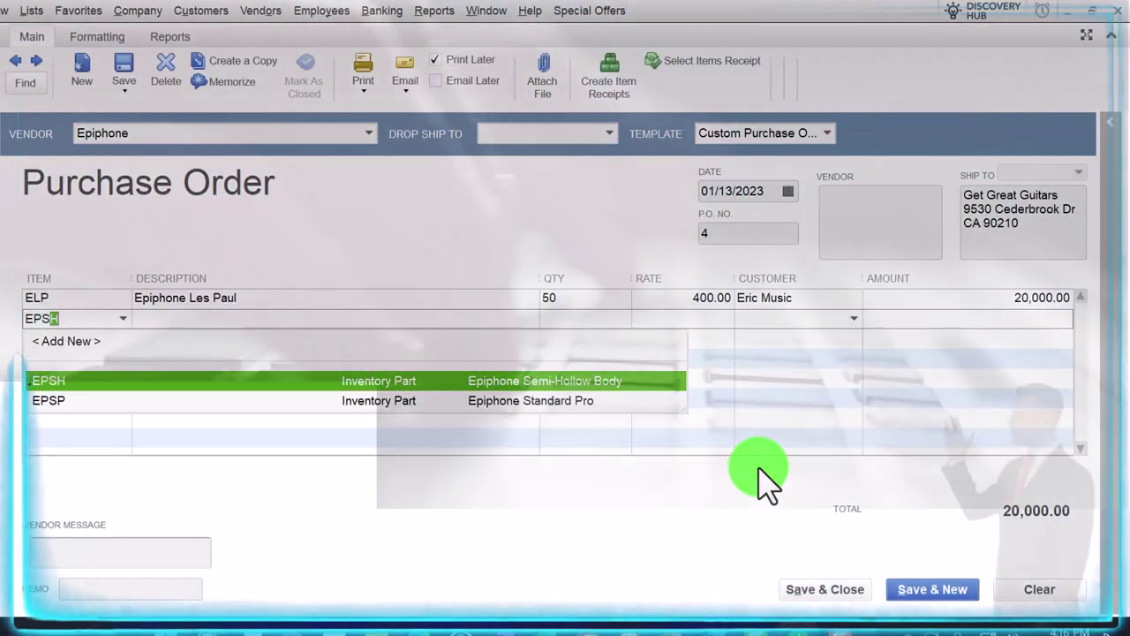
{"action": "key", "text": "Tab"}
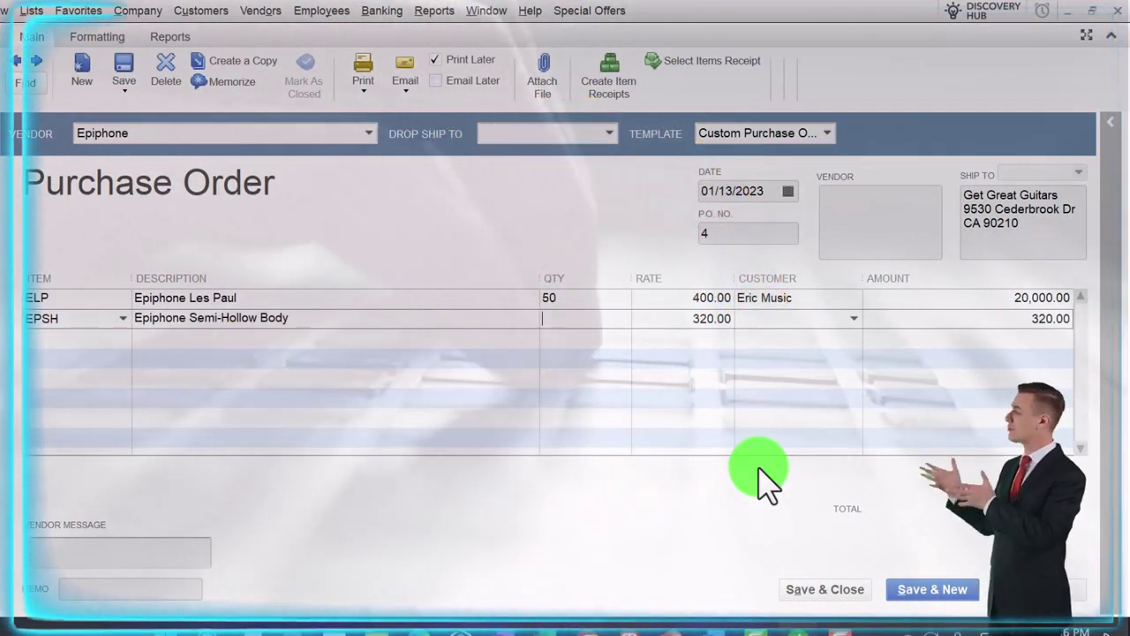
{"action": "type", "text": "10"}
{"action": "key", "text": "Tab"}
{"action": "key", "text": "Tab"}
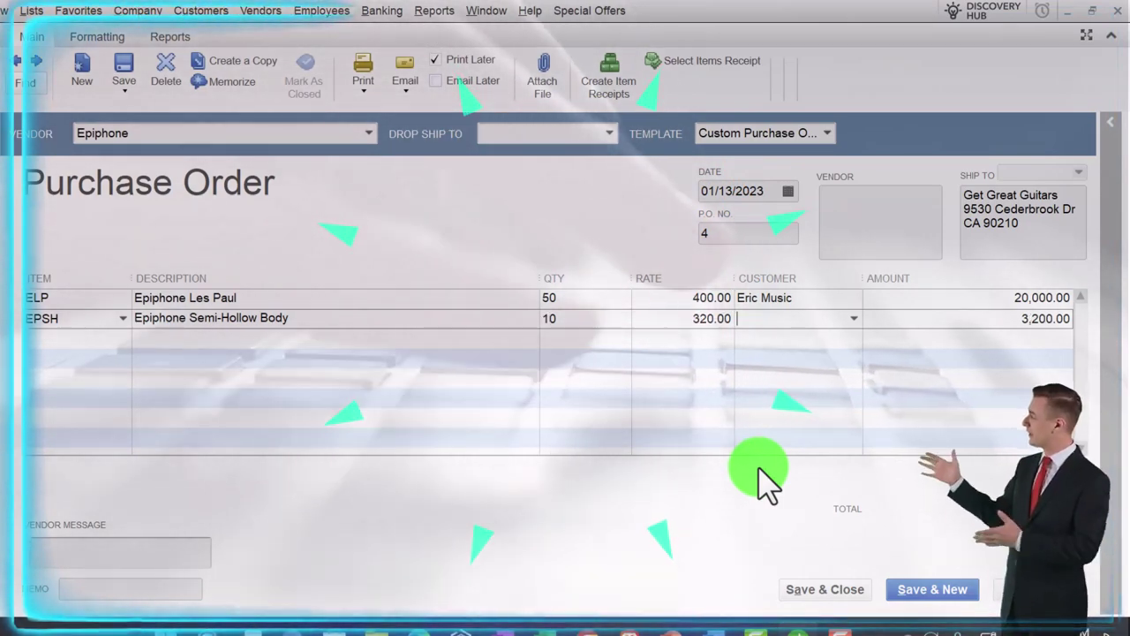
{"action": "type", "text": "Eric Music"}
{"action": "key", "text": "Tab"}
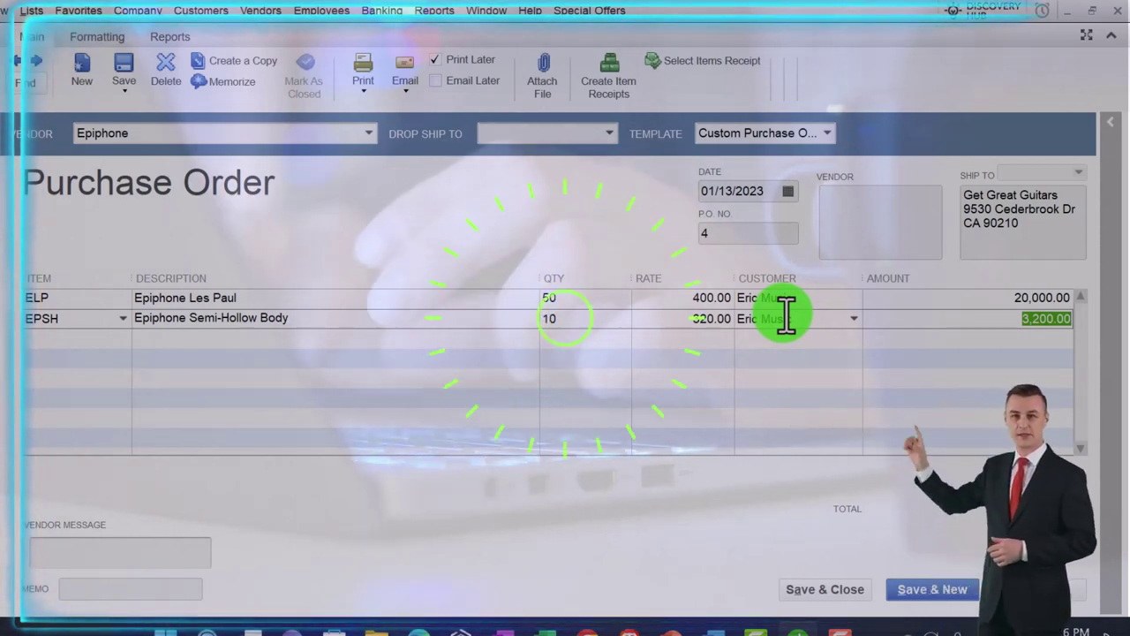
{"action": "left_click", "coordinate": [786, 314]}
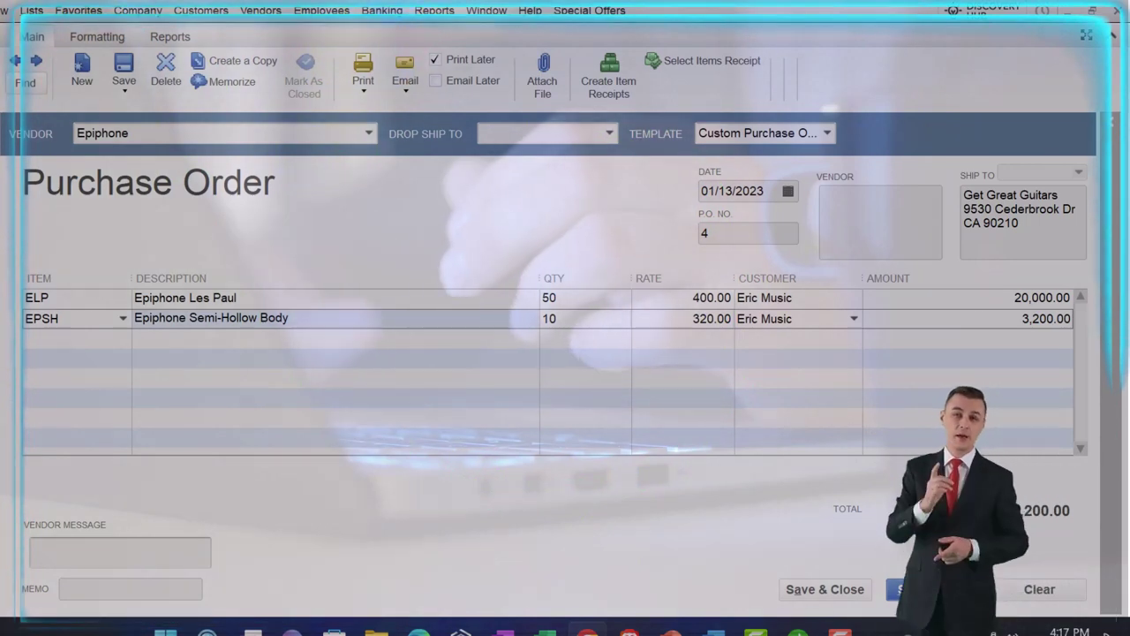
{"action": "key", "text": "alt+s"}
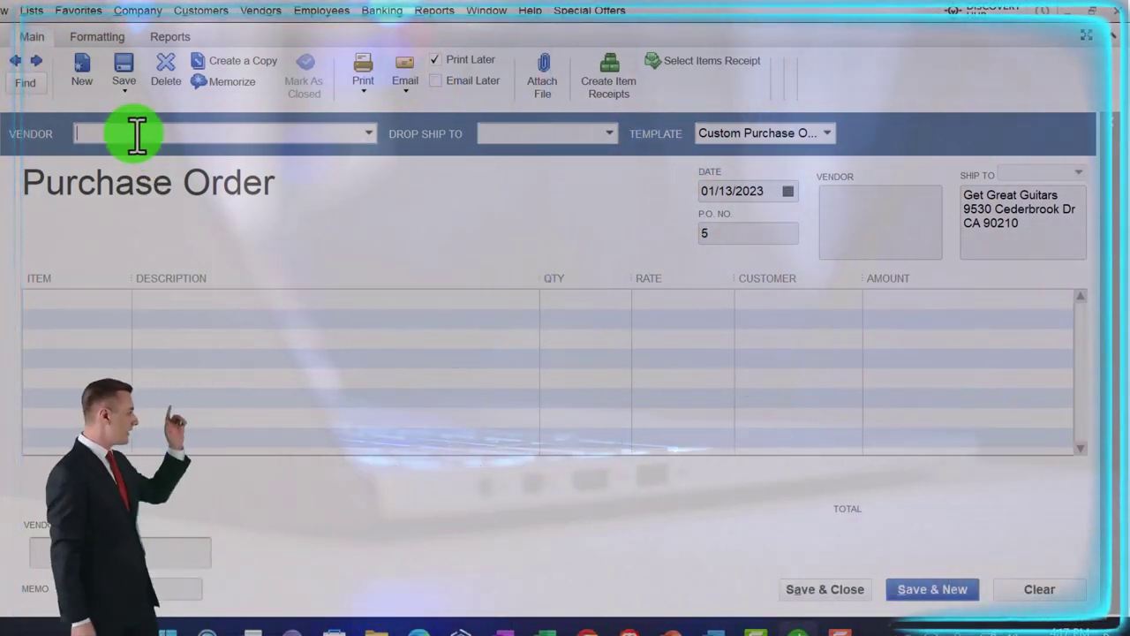
Set Gibson USA as the vendor on P.O. 5 and move to the first item line.
{"action": "type", "text": "Gibson USA"}
{"action": "key", "text": "Tab"}
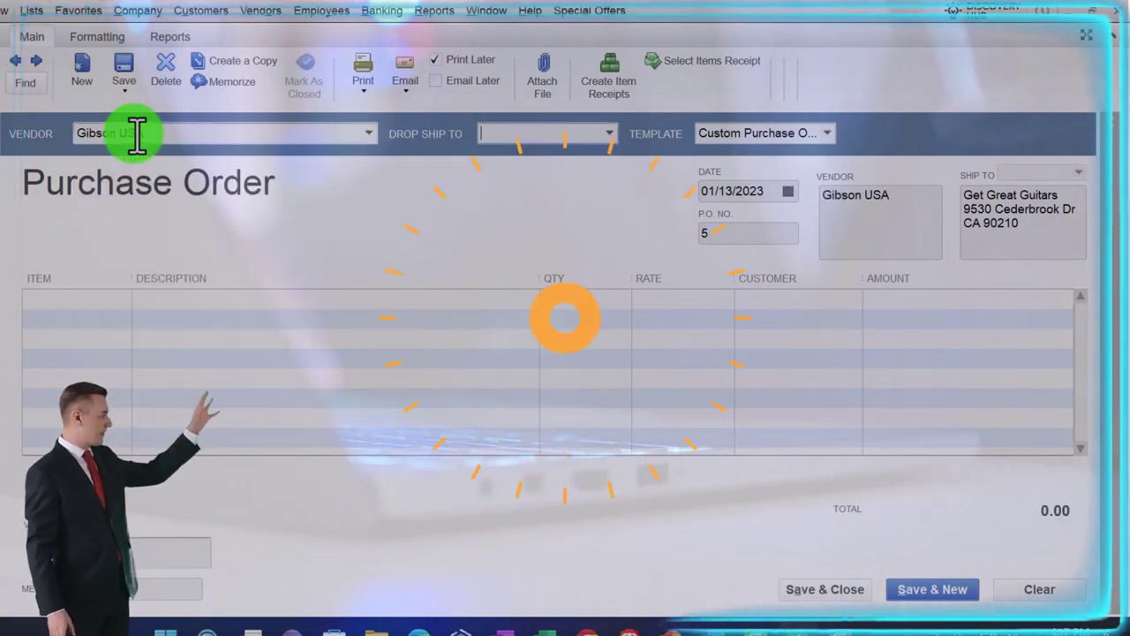
{"action": "key", "text": "Tab"}
{"action": "key", "text": "Tab"}
{"action": "key", "text": "Tab"}
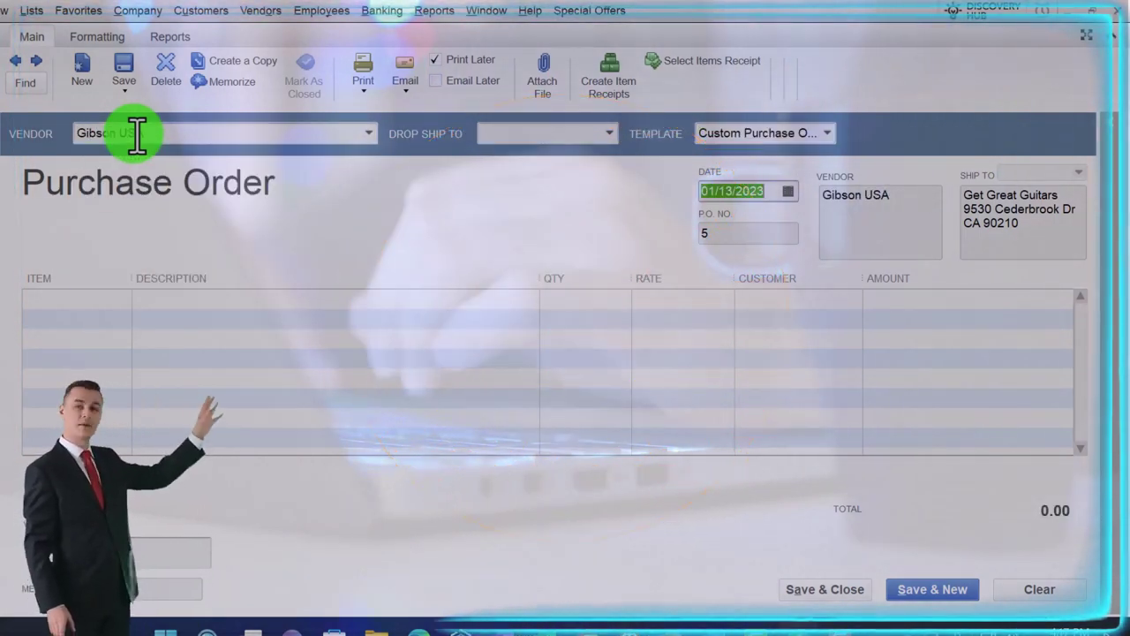
{"action": "key", "text": "Tab"}
{"action": "key", "text": "Tab"}
{"action": "key", "text": "Tab"}
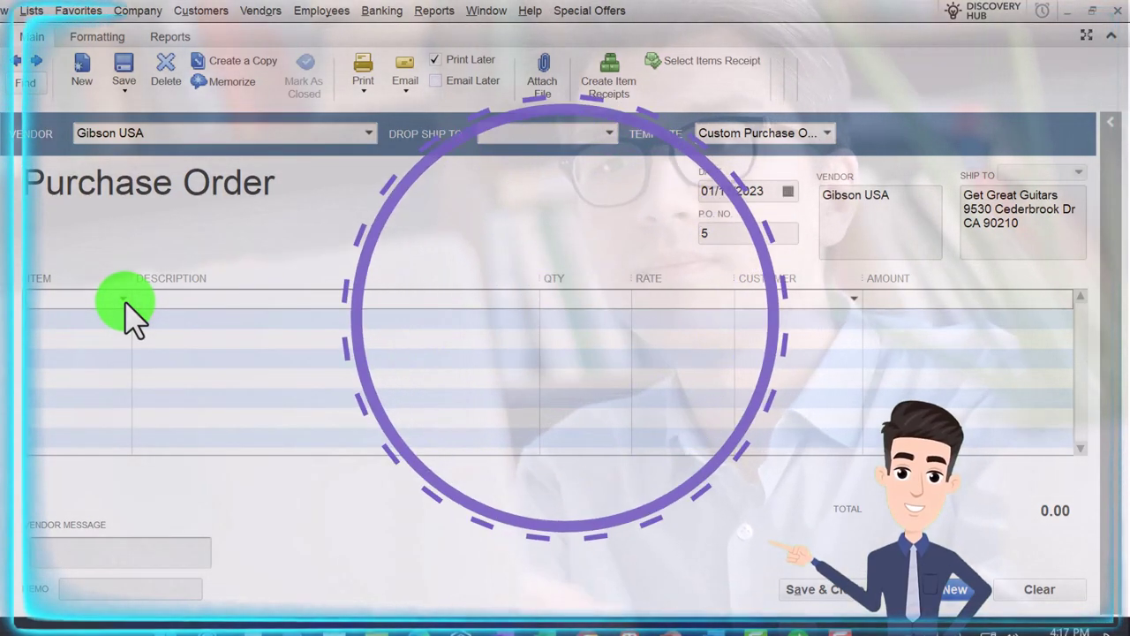
{"action": "left_click", "coordinate": [124, 300]}
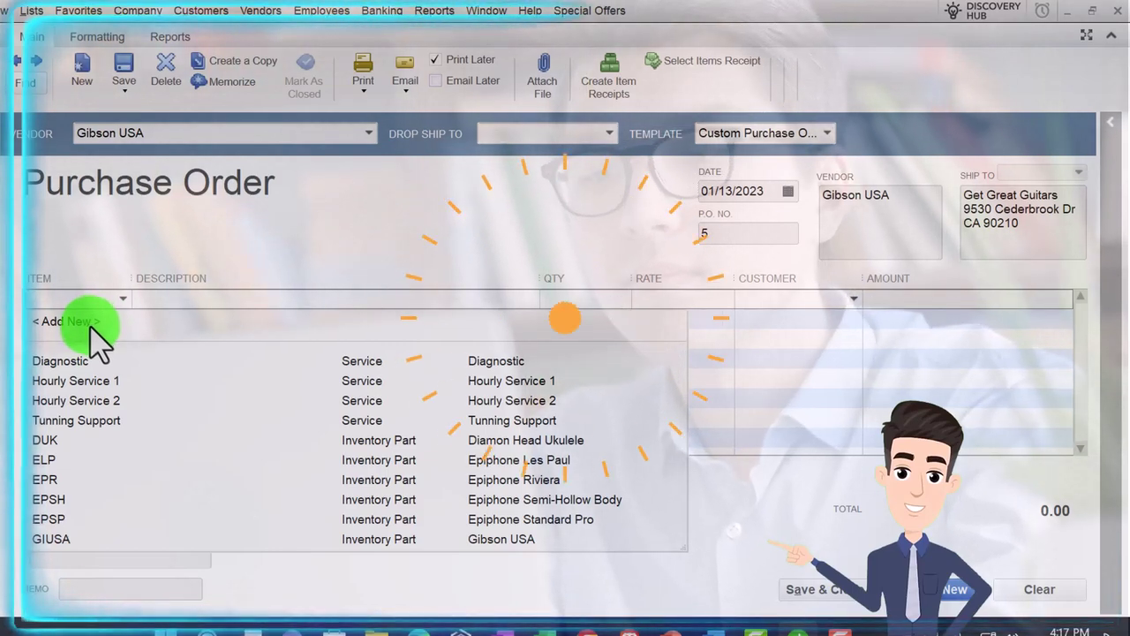
{"action": "left_click", "coordinate": [35, 11]}
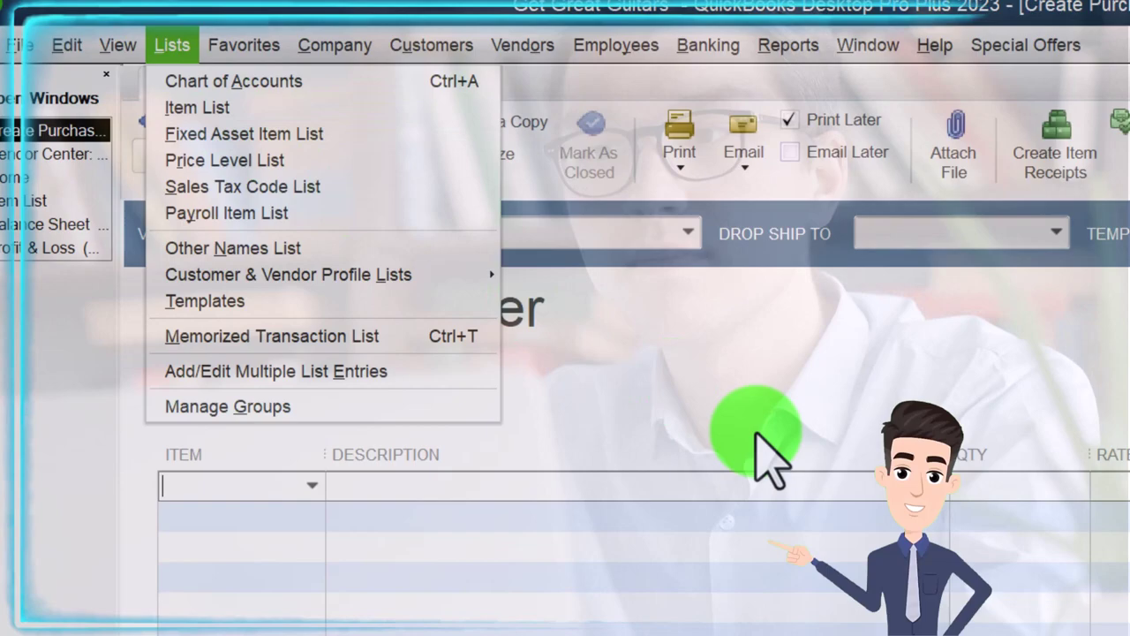
Start a new Inventory Part on the first line, entering name GSB, description and cost 598.00.
{"action": "key", "text": "Escape"}
{"action": "left_click", "coordinate": [309, 486]}
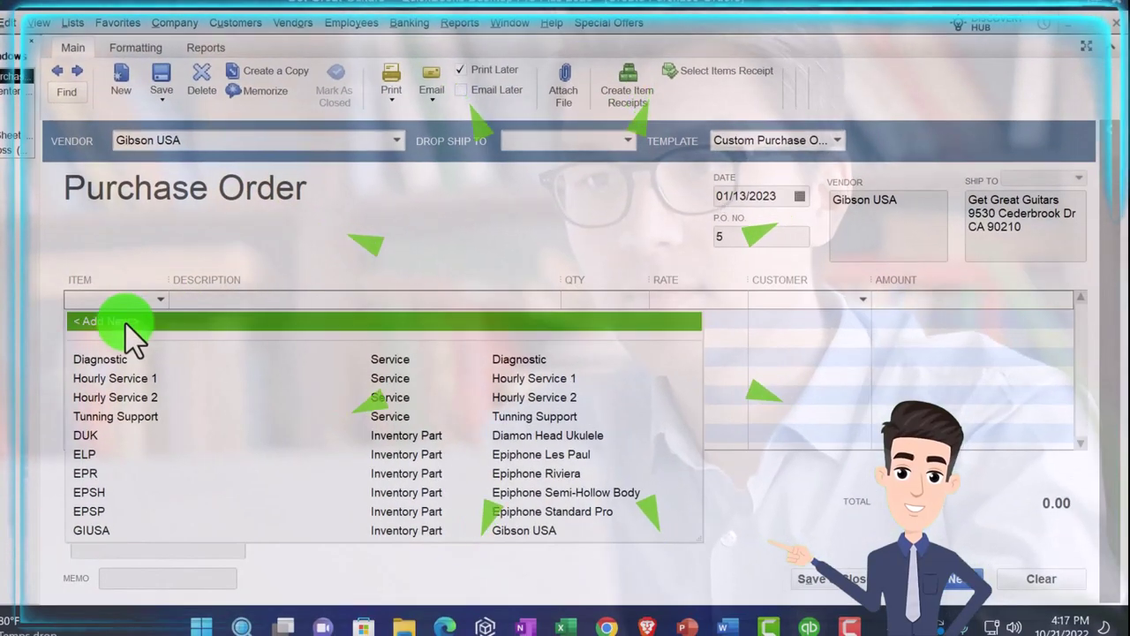
{"action": "left_click", "coordinate": [205, 484]}
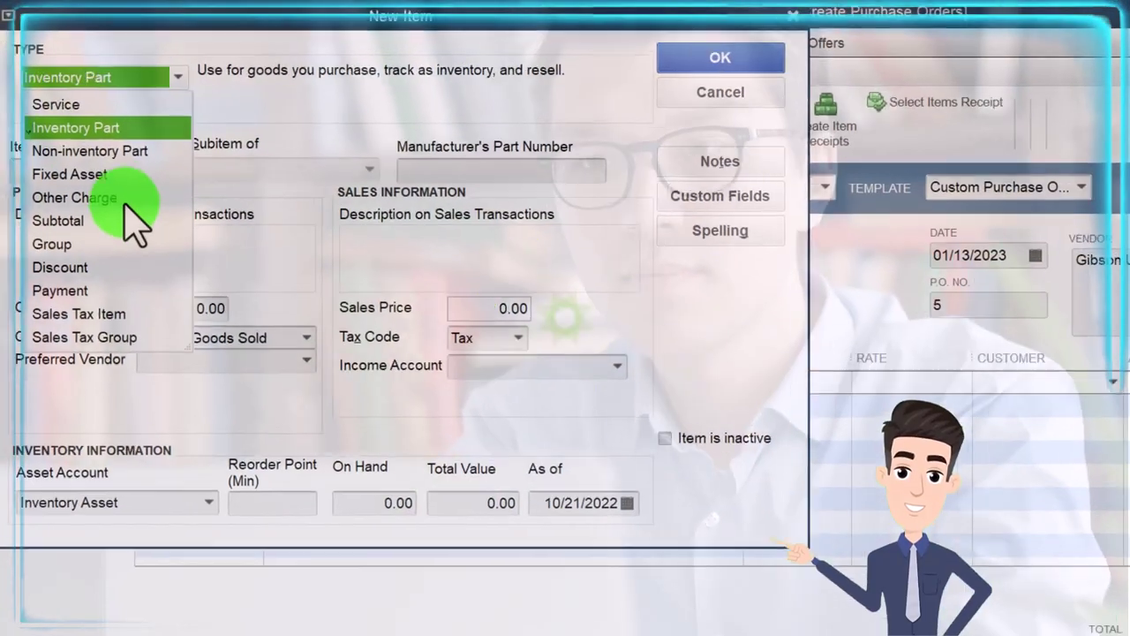
{"action": "key", "text": "Escape"}
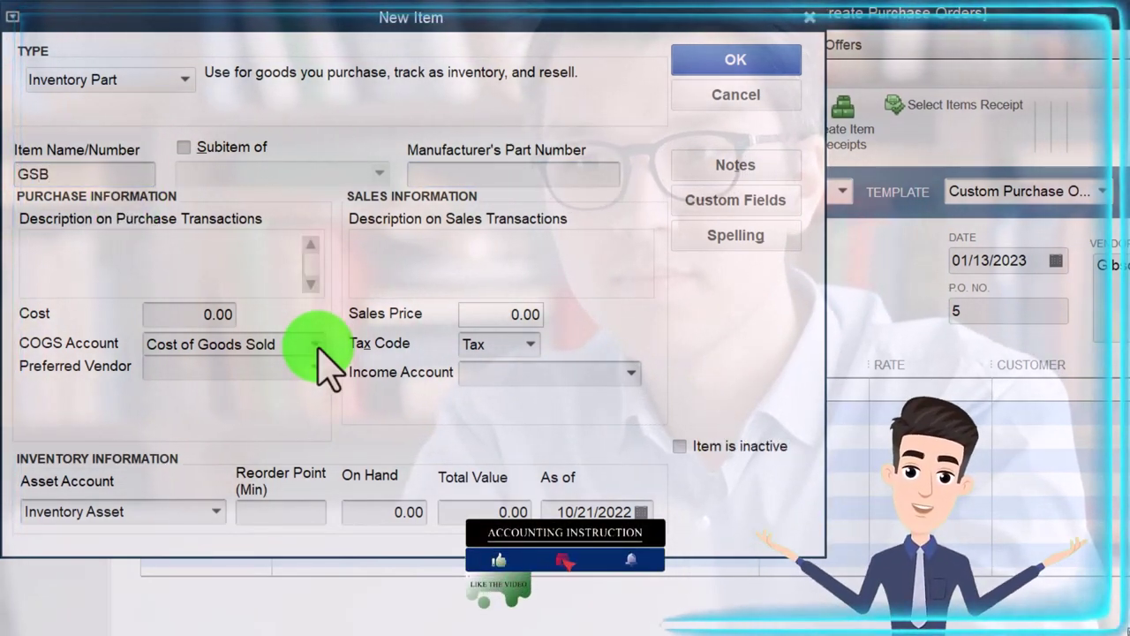
{"action": "type", "text": "Bibson"}
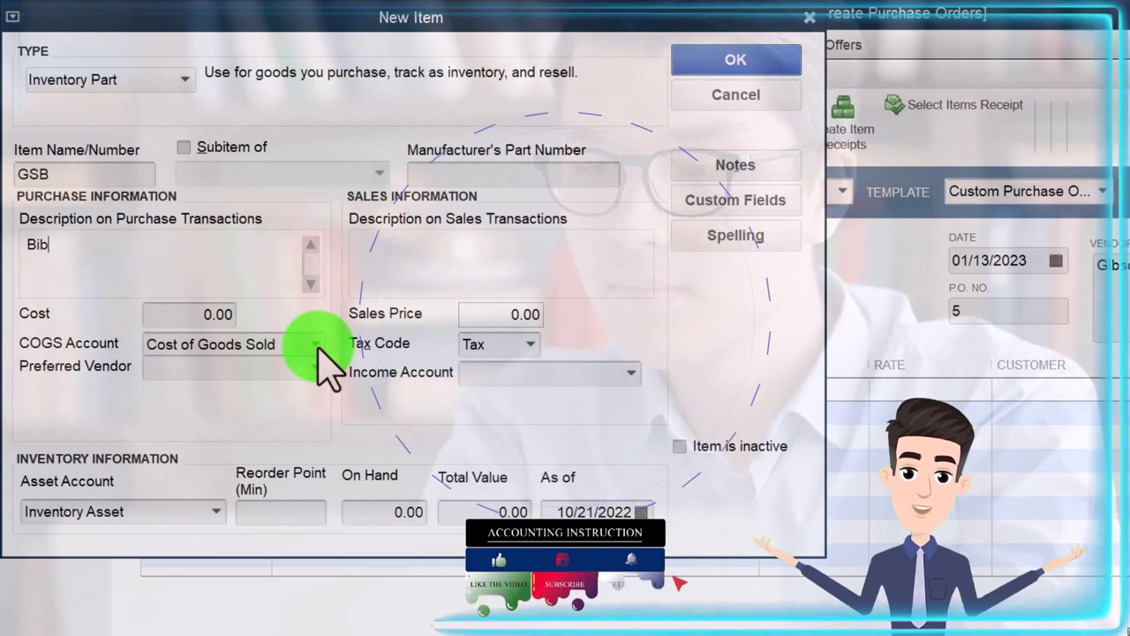
{"action": "type", "text": " SG"}
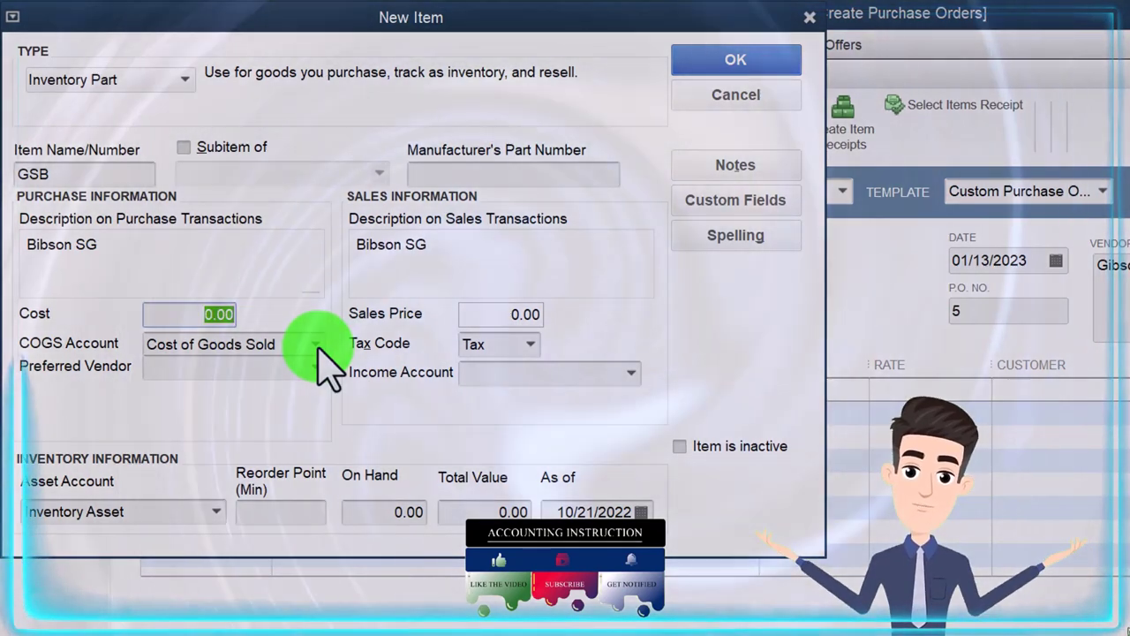
{"action": "key", "text": "Tab"}
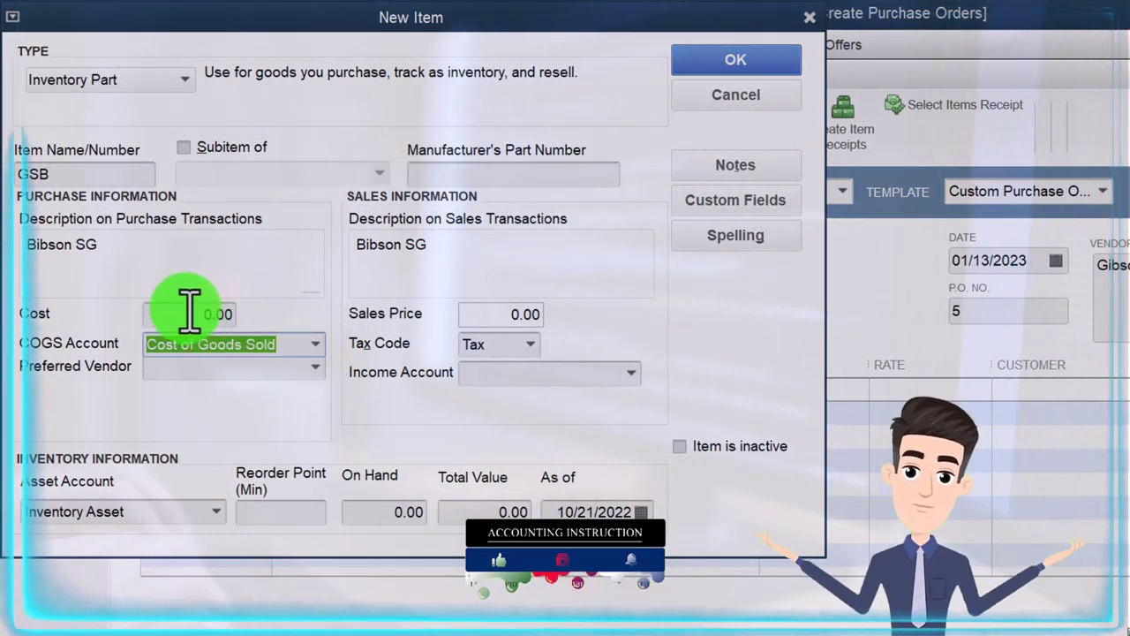
{"action": "key", "text": "shift+Tab"}
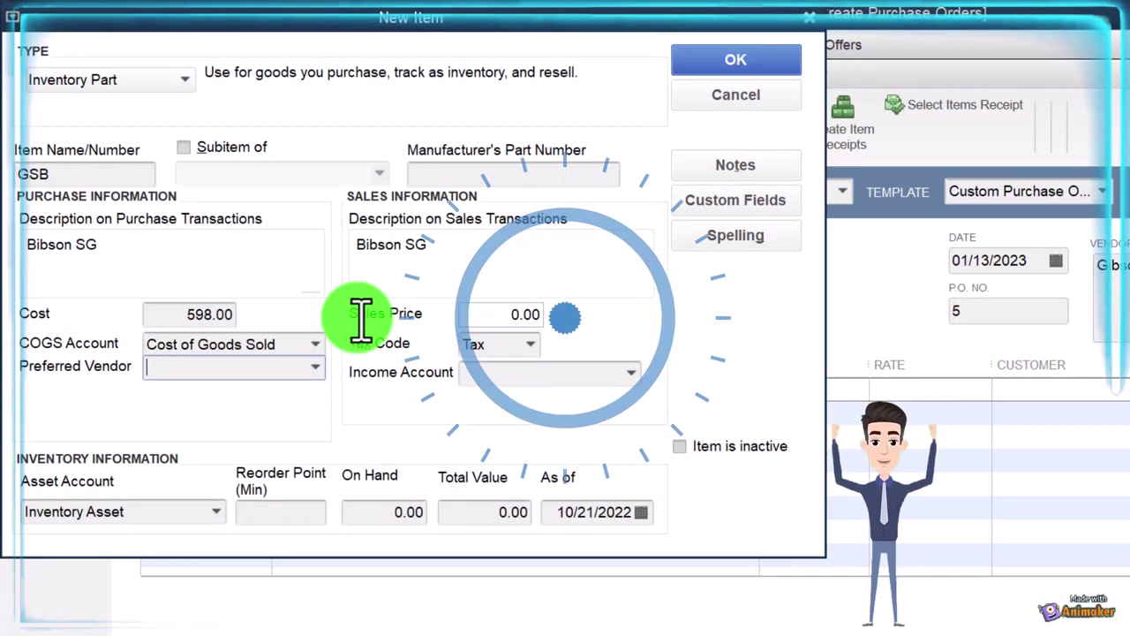
Set preferred vendor Gibson USA, sales price 777.00 and income account Sales, then save GSB.
{"action": "type", "text": "Gibson USA"}
{"action": "key", "text": "Tab"}
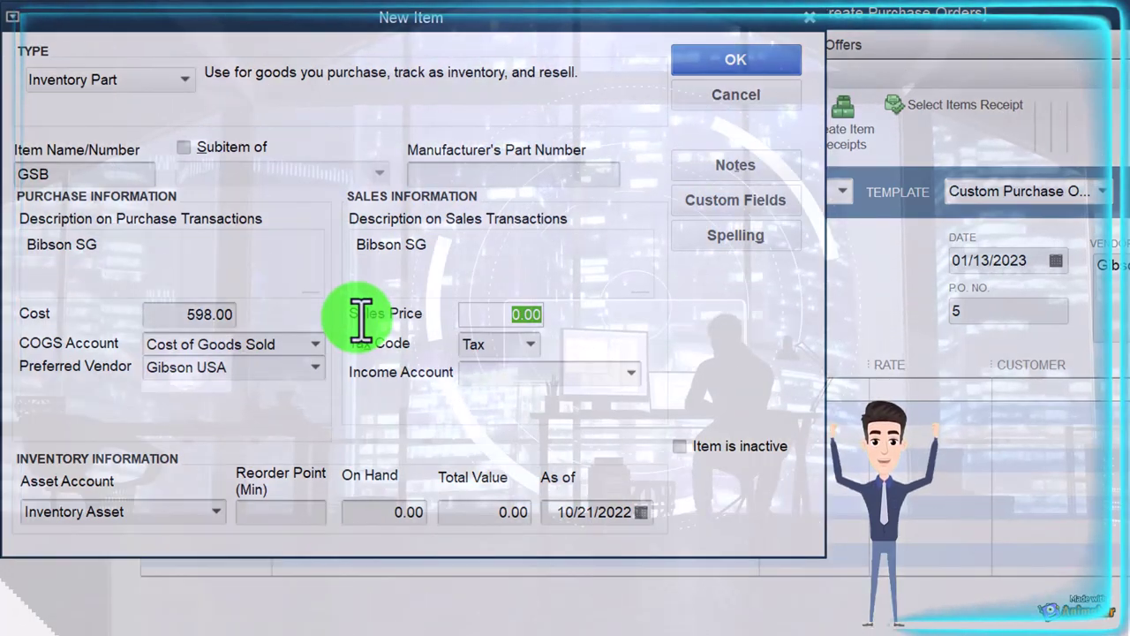
{"action": "type", "text": "777"}
{"action": "key", "text": "Tab"}
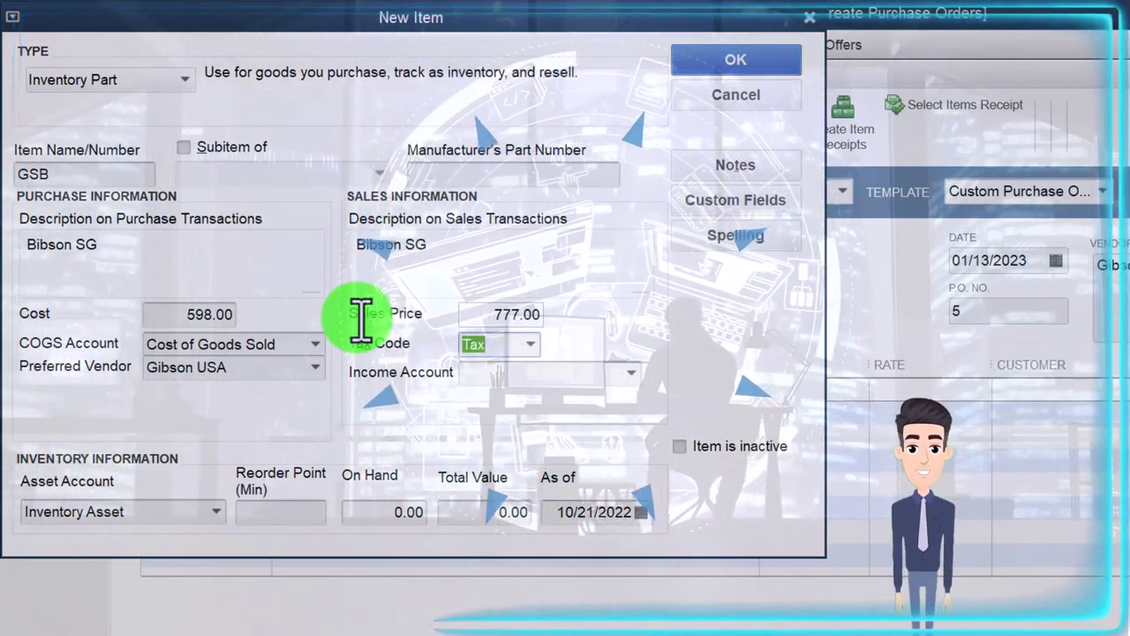
{"action": "key", "text": "Tab"}
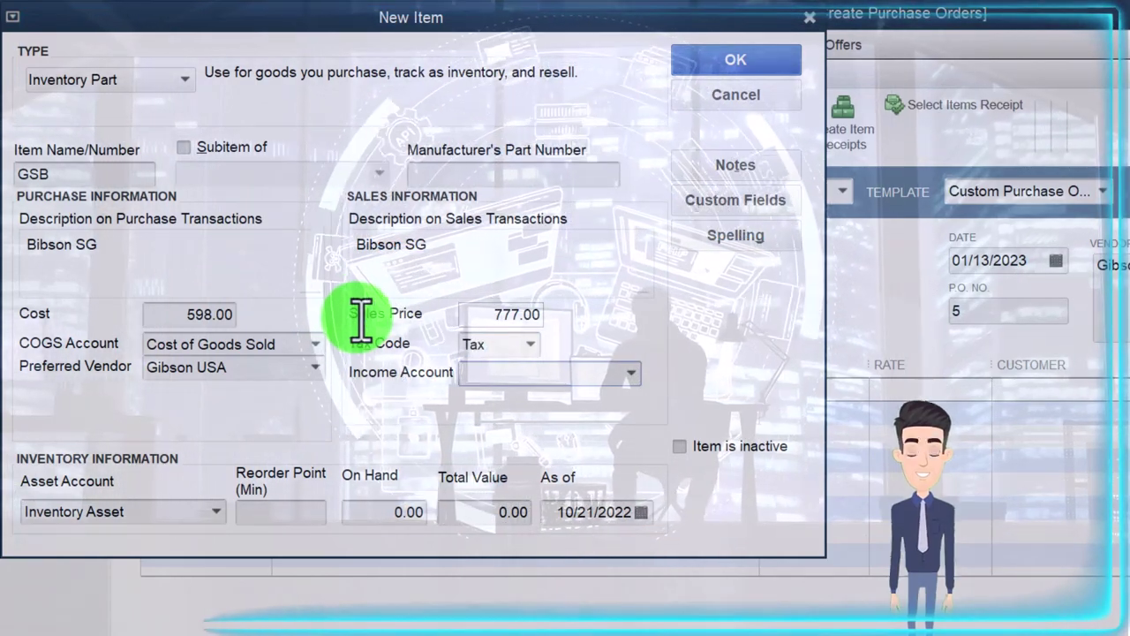
{"action": "type", "text": "Sales"}
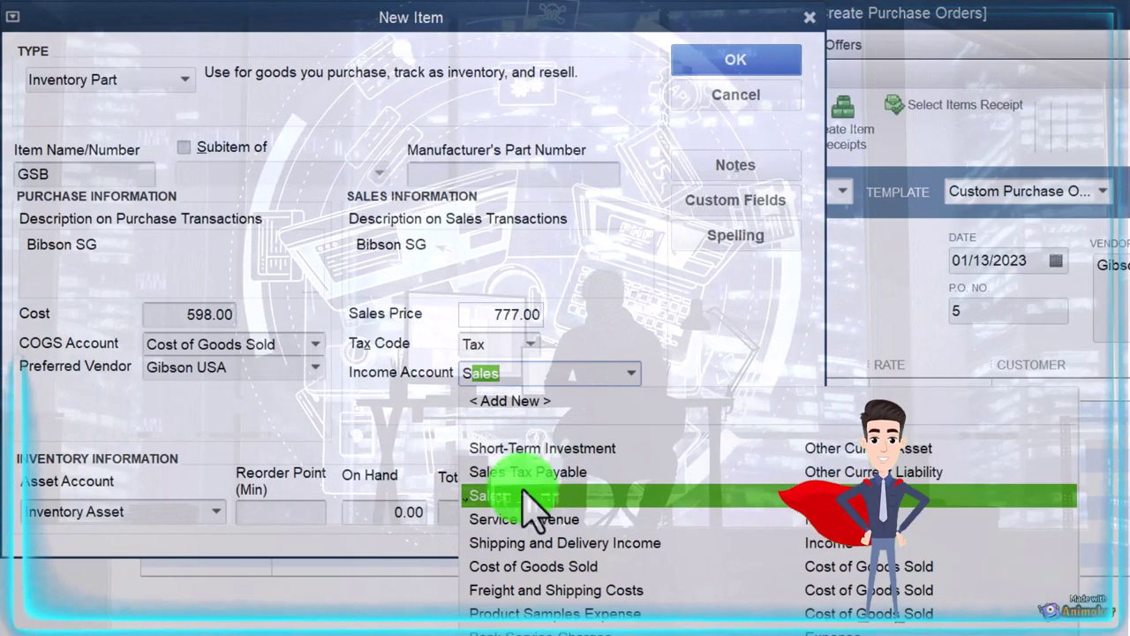
{"action": "key", "text": "Tab"}
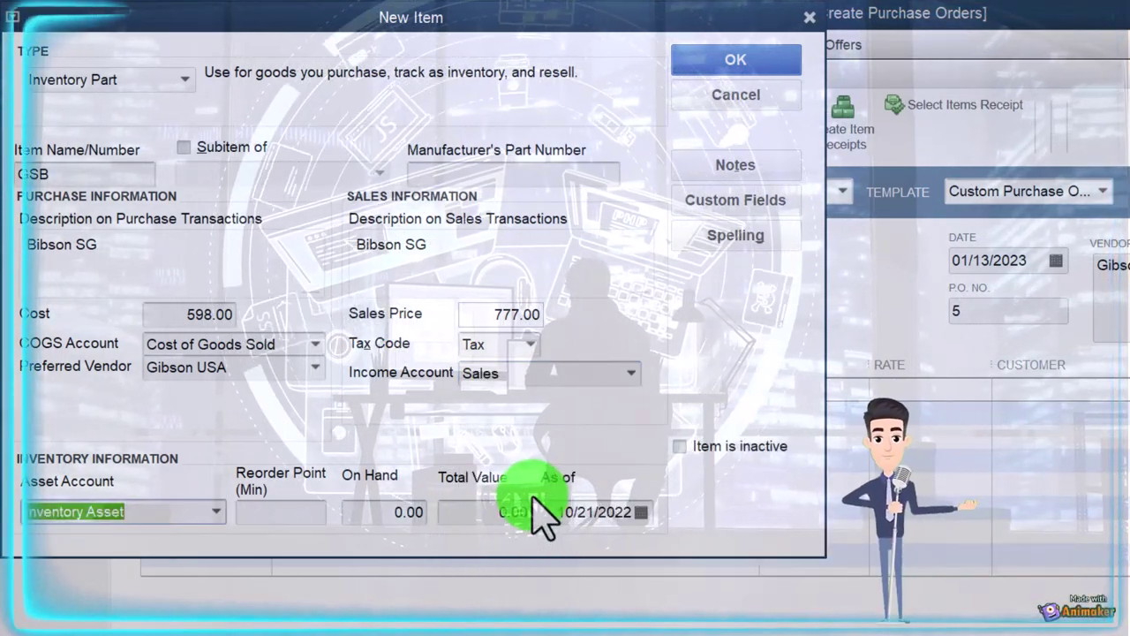
{"action": "key", "text": "Tab"}
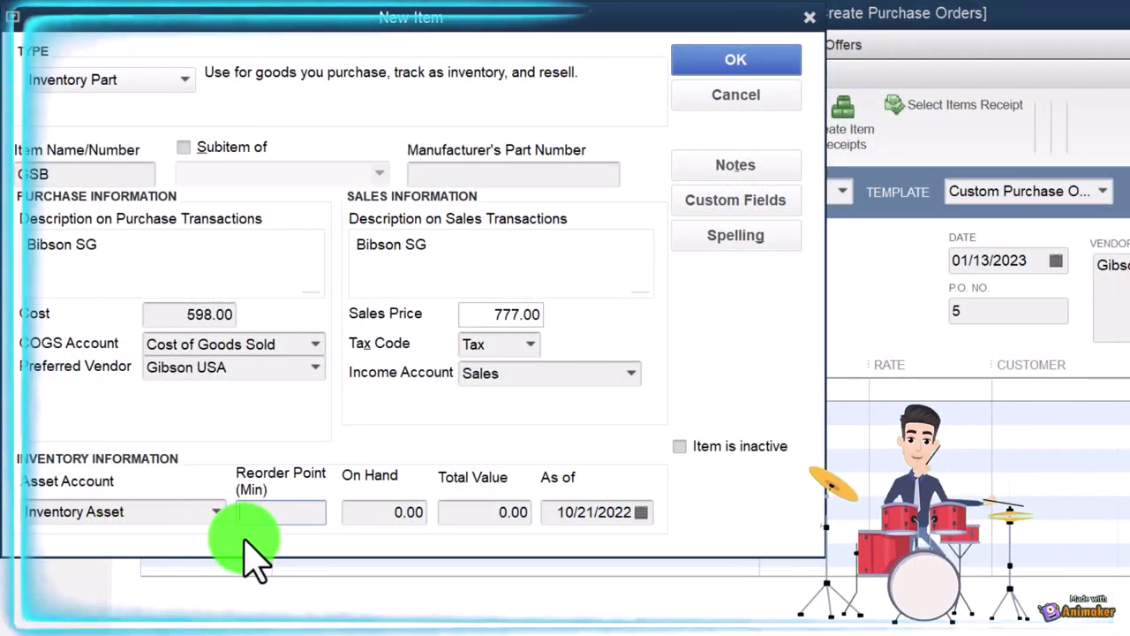
{"action": "key", "text": "Tab"}
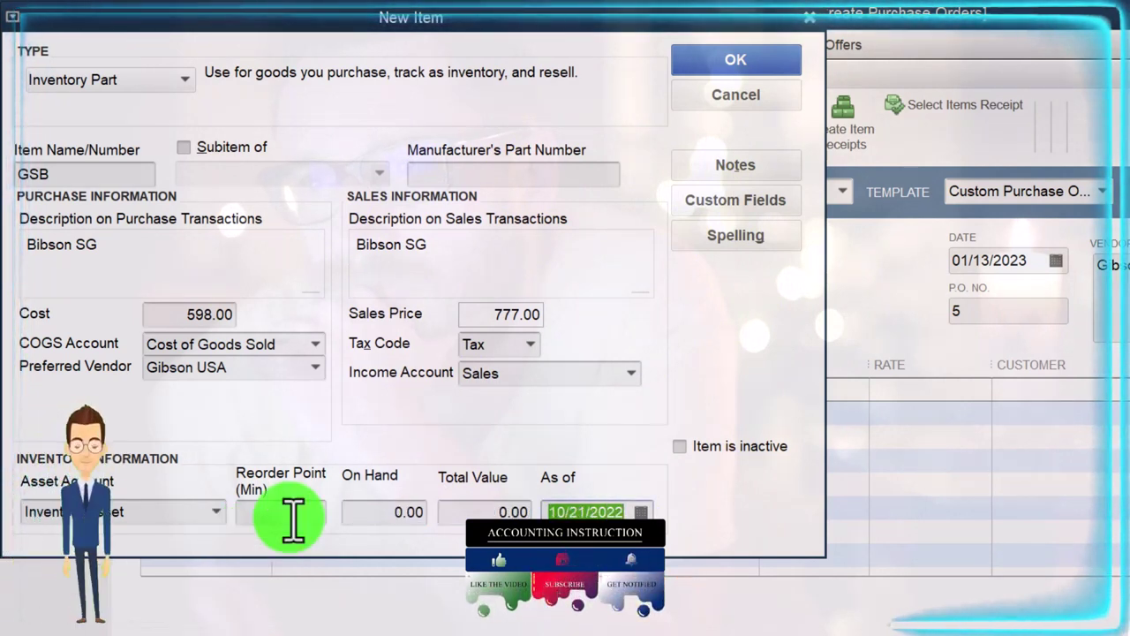
{"action": "left_click", "coordinate": [714, 62]}
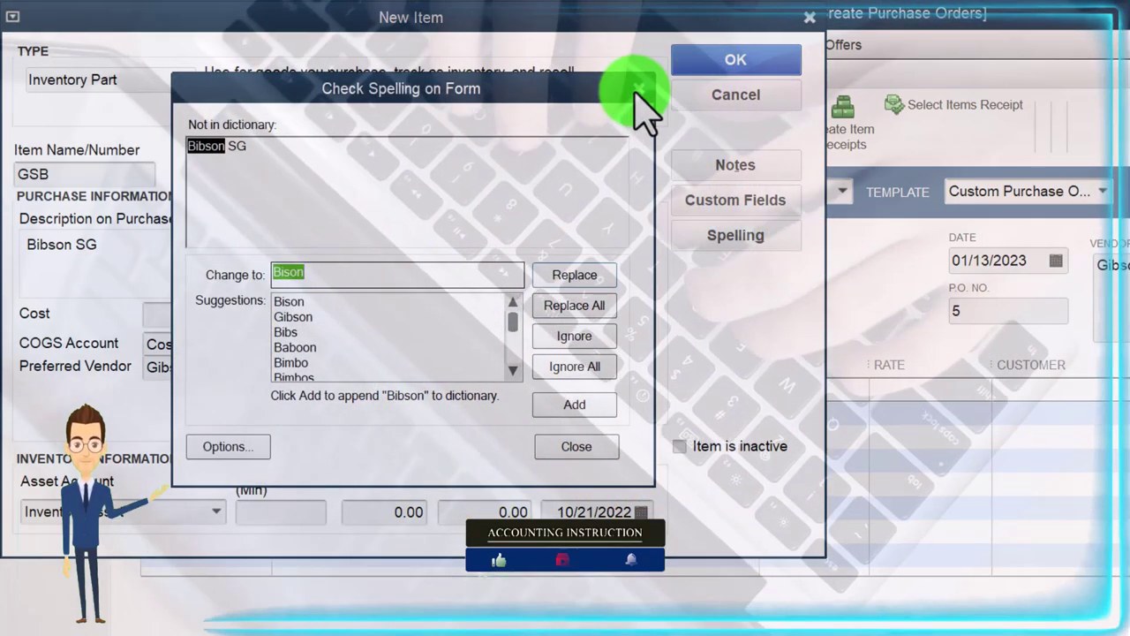
{"action": "left_click", "coordinate": [637, 88]}
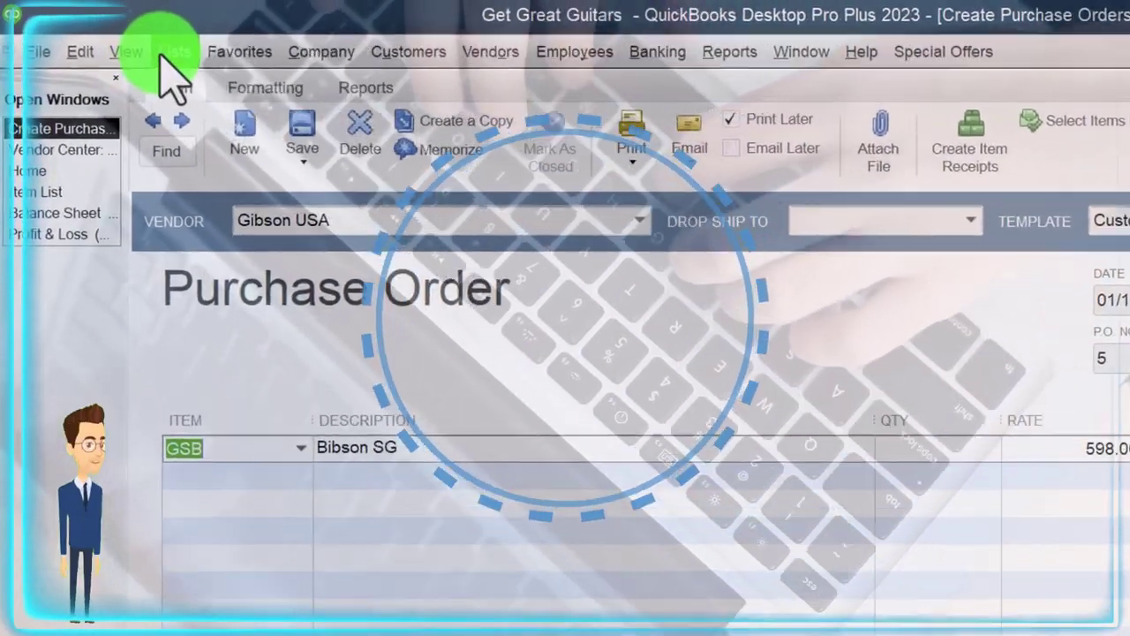
Correct GSB's description to Gibson SG in the Item List, then return to the purchase order.
{"action": "left_click", "coordinate": [152, 45]}
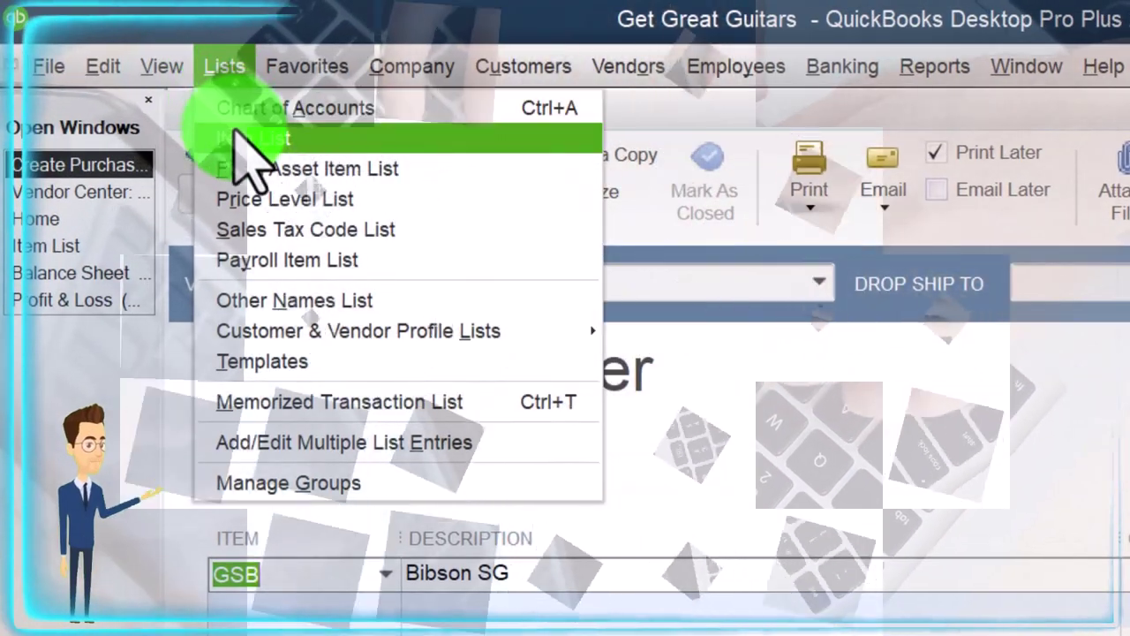
{"action": "left_click", "coordinate": [243, 139]}
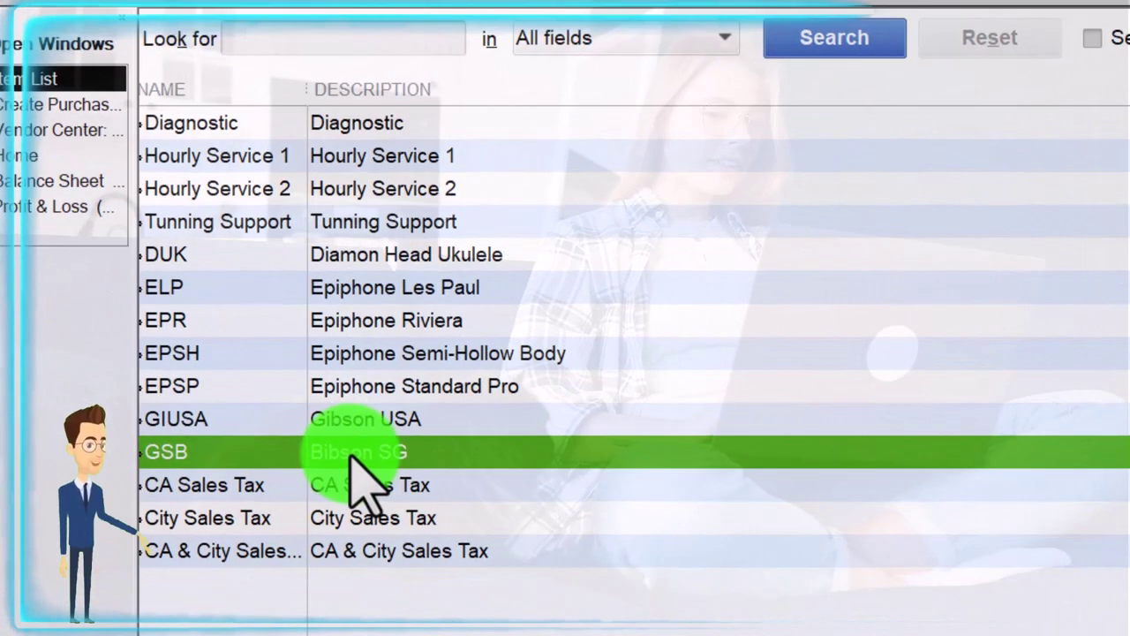
{"action": "double_click", "coordinate": [393, 468]}
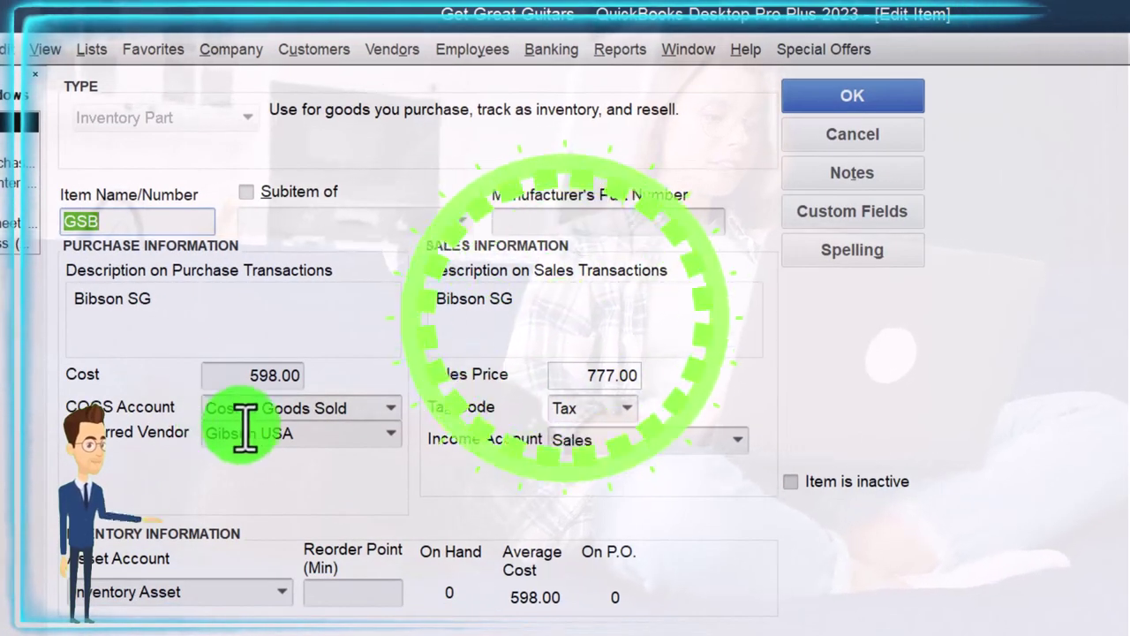
{"action": "left_click", "coordinate": [85, 300]}
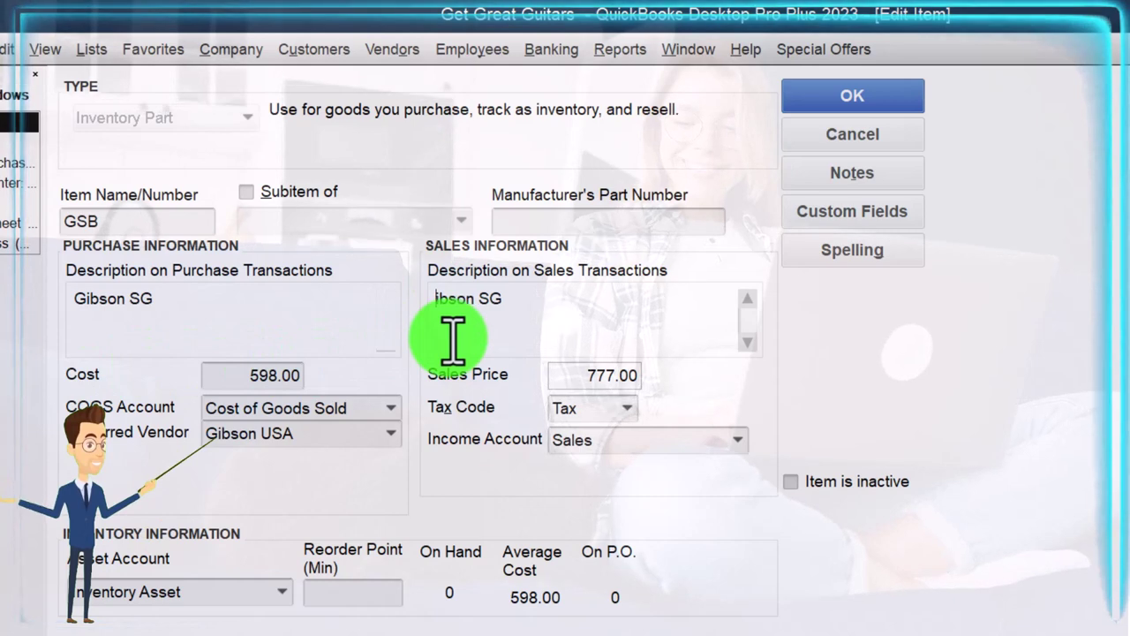
{"action": "left_click", "coordinate": [830, 97]}
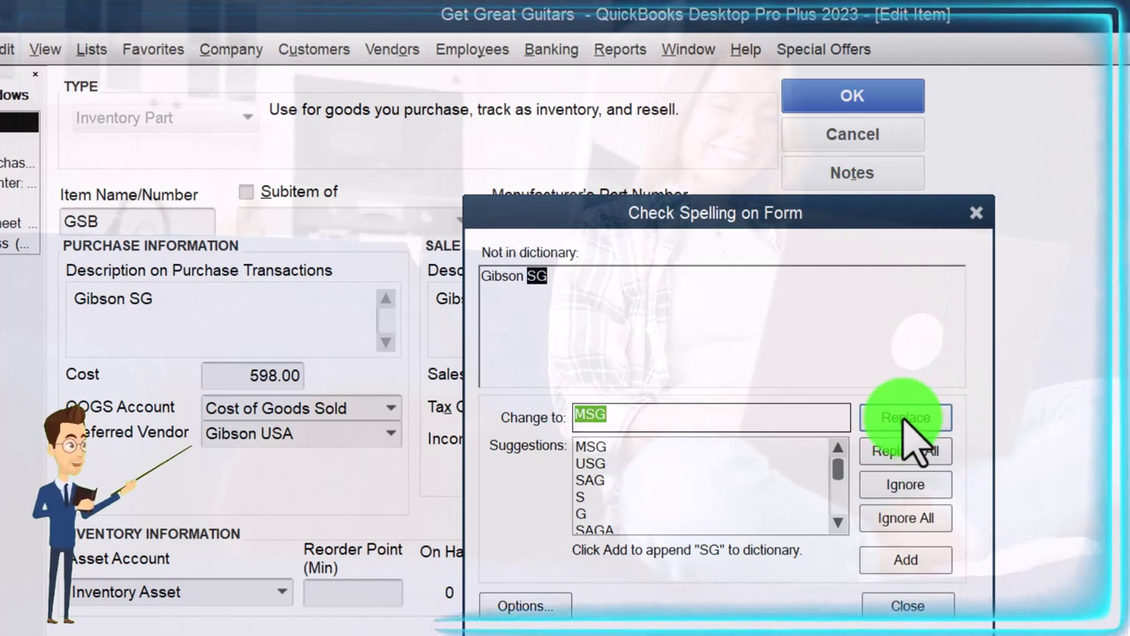
{"action": "left_click", "coordinate": [907, 606]}
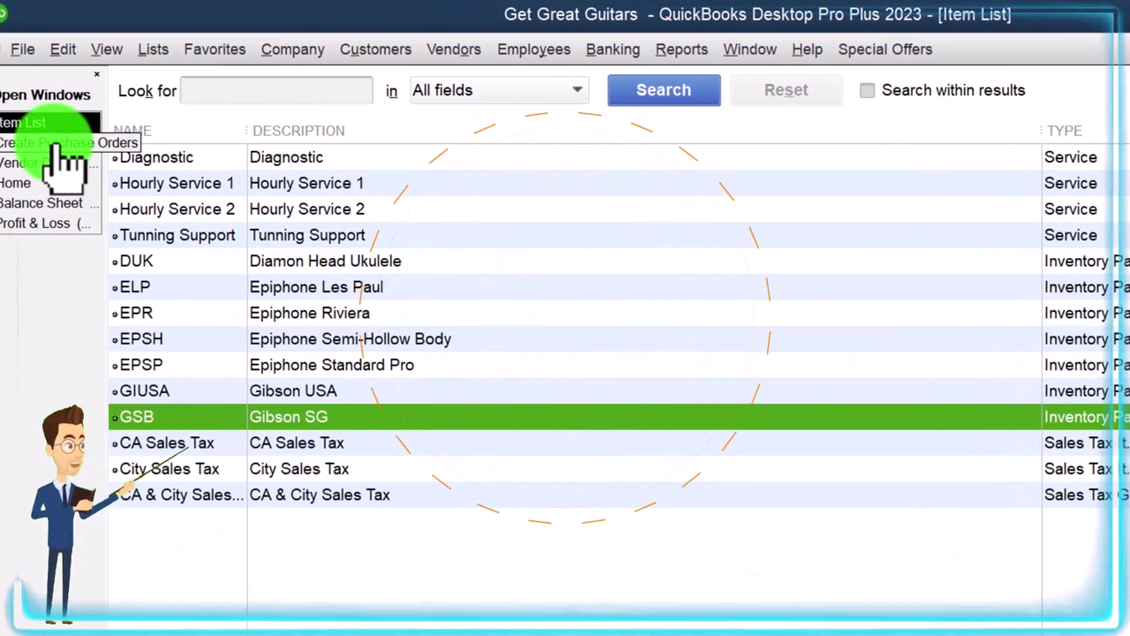
{"action": "left_click", "coordinate": [58, 143]}
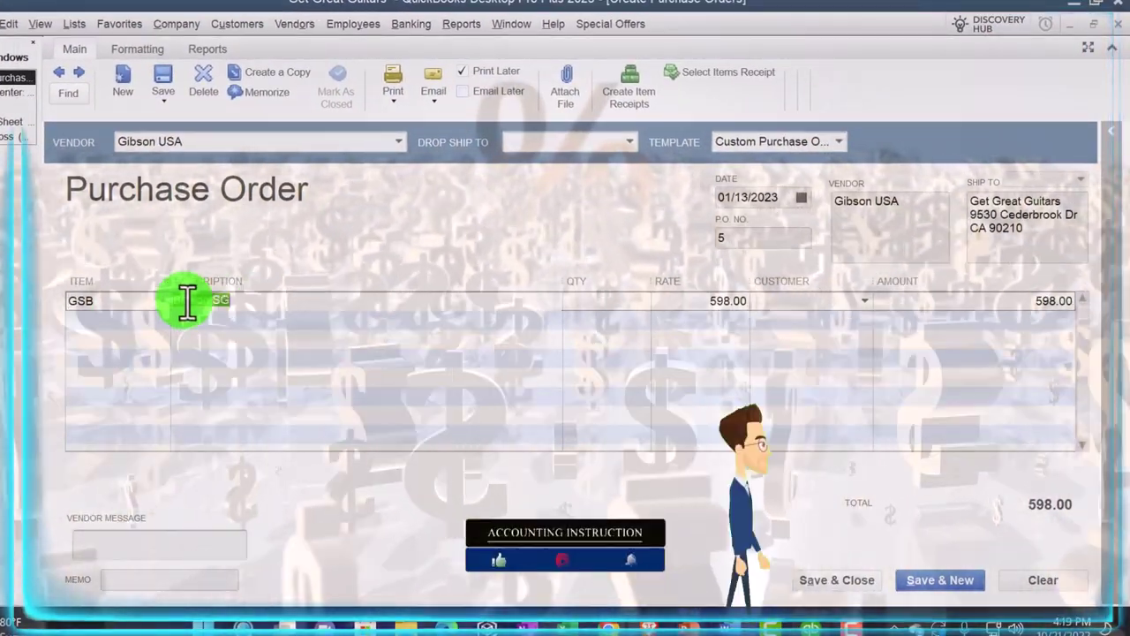
Select GSB as the item on the purchase order's first line.
{"action": "left_click", "coordinate": [165, 301]}
{"action": "left_click", "coordinate": [109, 549]}
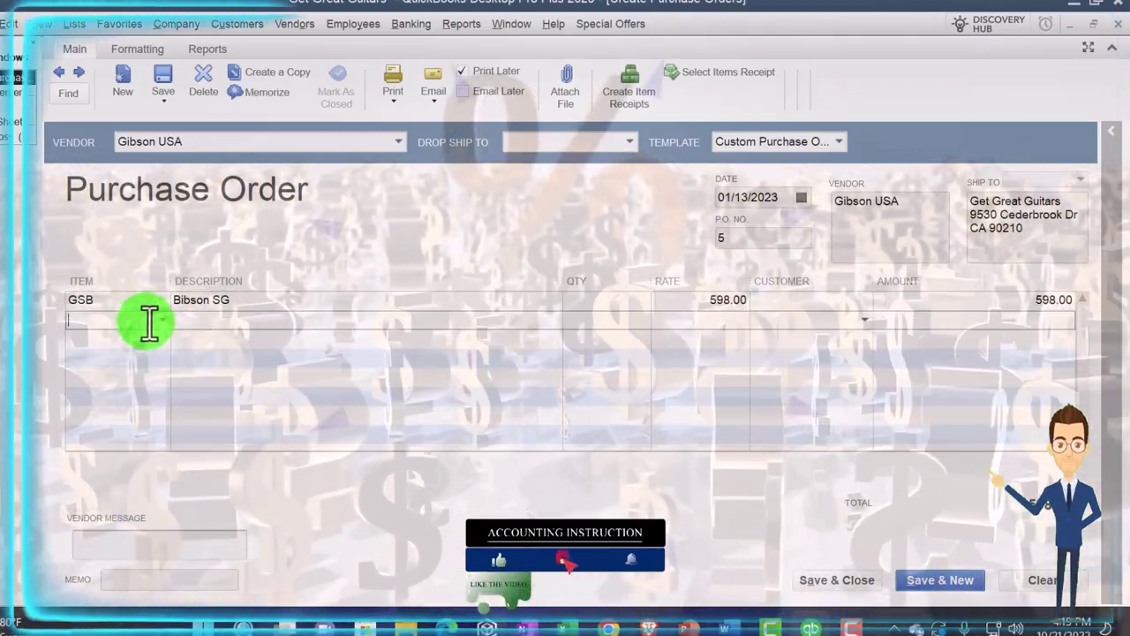
{"action": "left_click", "coordinate": [151, 324]}
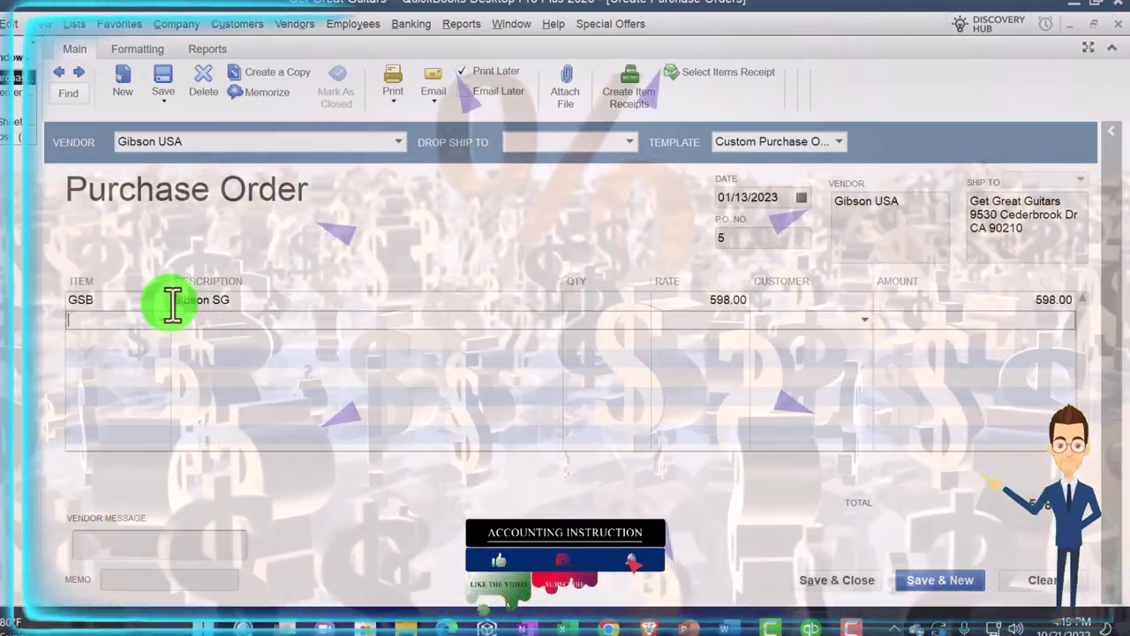
{"action": "left_click", "coordinate": [181, 300]}
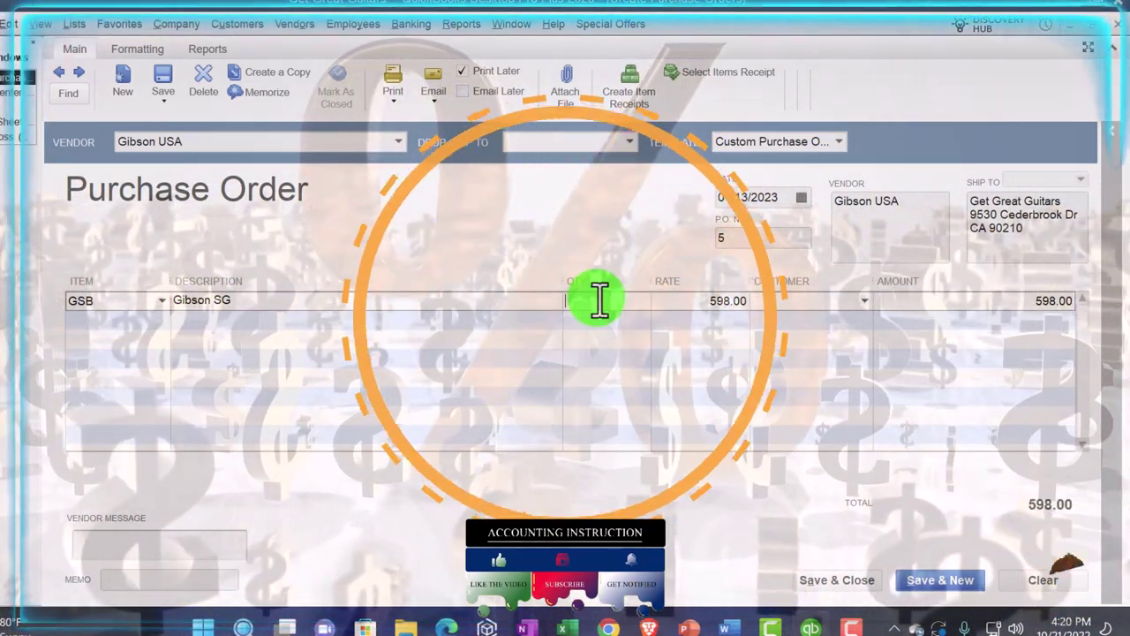
Enter quantity 10 and customer Music Stuff Store, then save the 5,980.00 order.
{"action": "type", "text": "10"}
{"action": "key", "text": "Tab"}
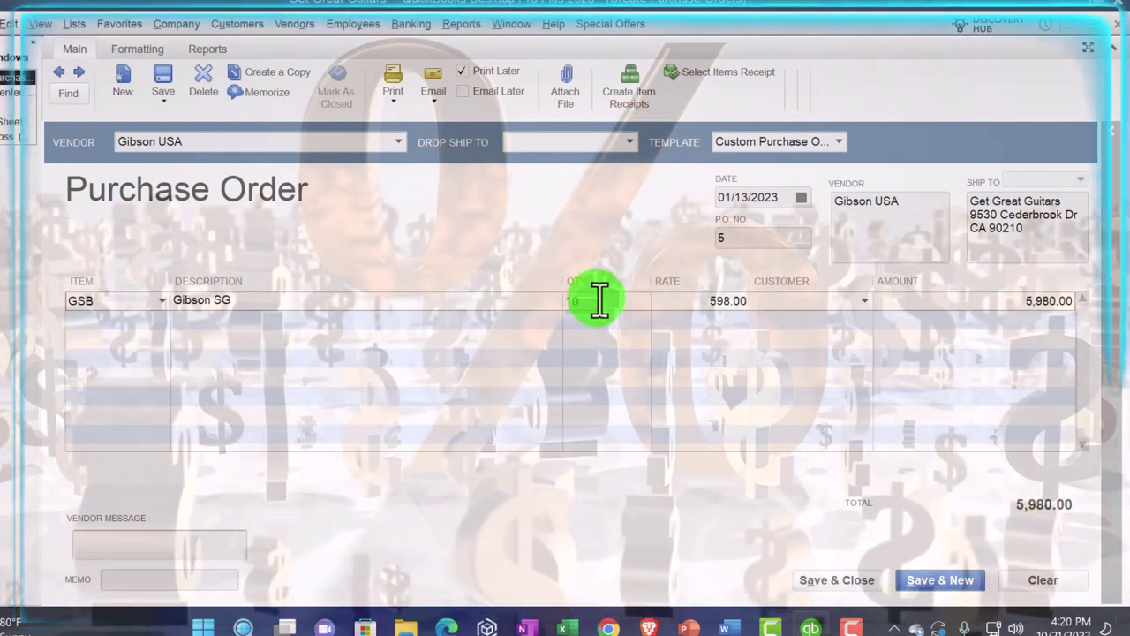
{"action": "left_click", "coordinate": [871, 302]}
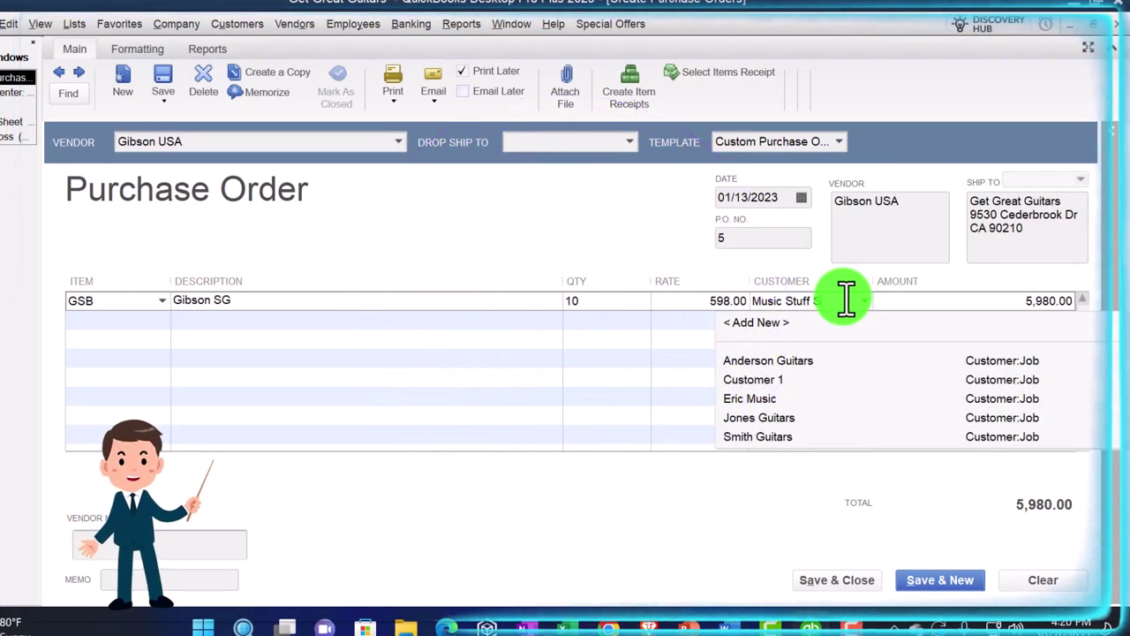
{"action": "key", "text": "Tab"}
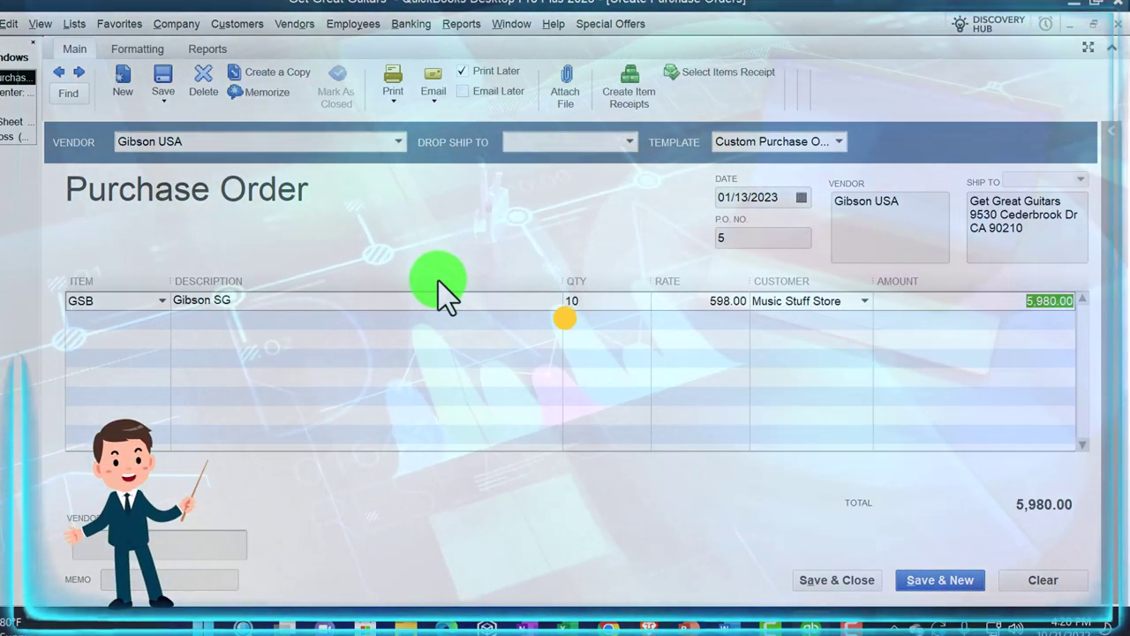
{"action": "key", "text": "Tab"}
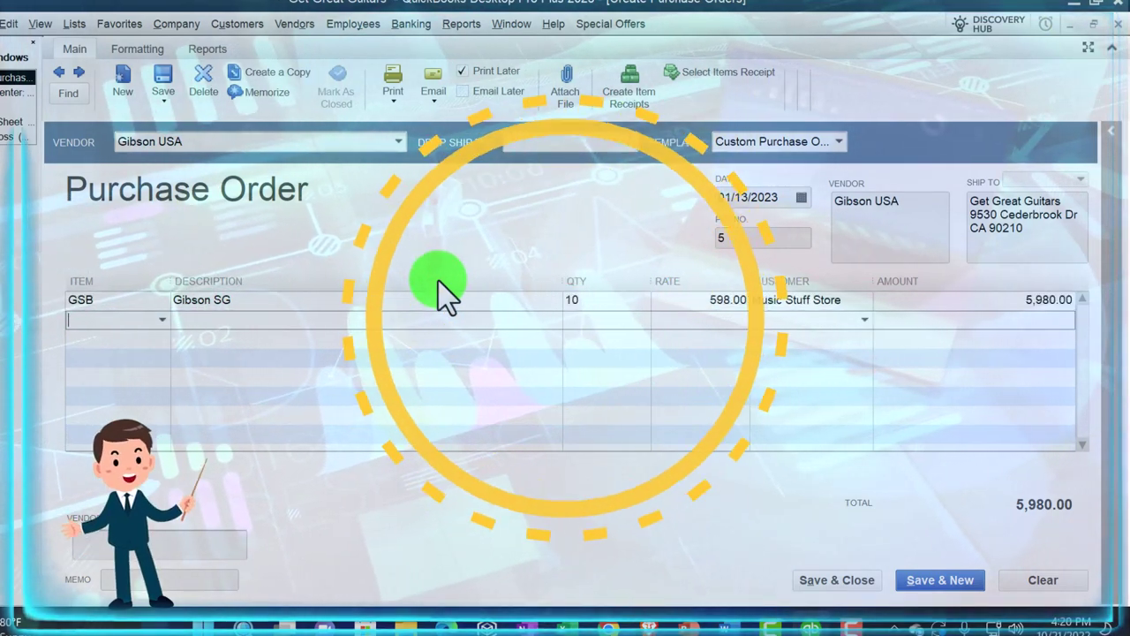
{"action": "left_click", "coordinate": [832, 579]}
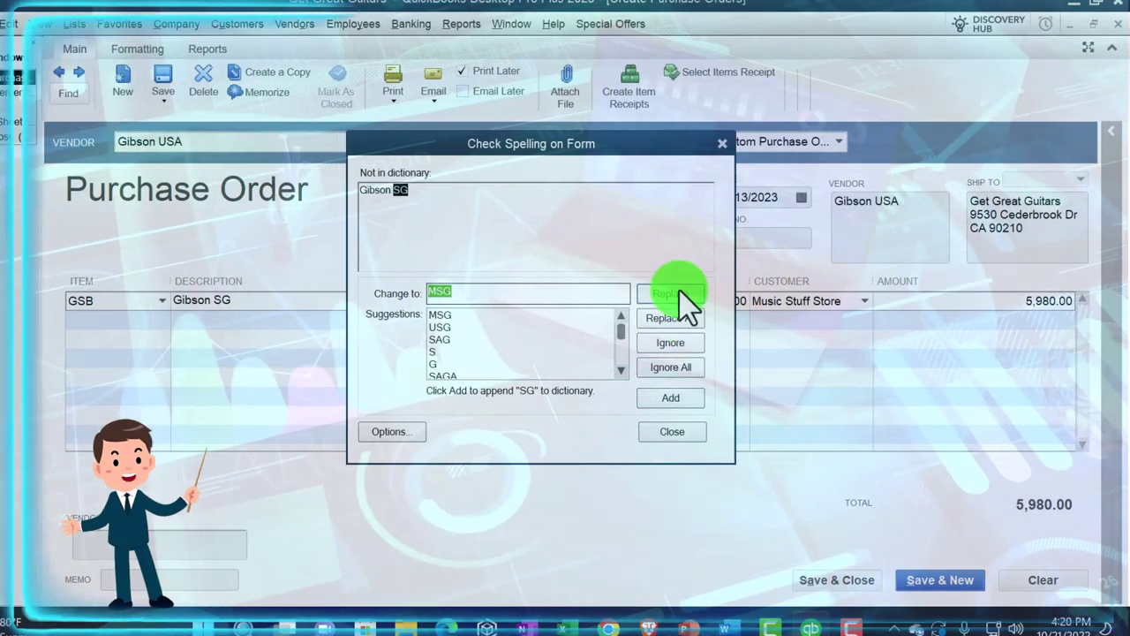
{"action": "left_click", "coordinate": [676, 397]}
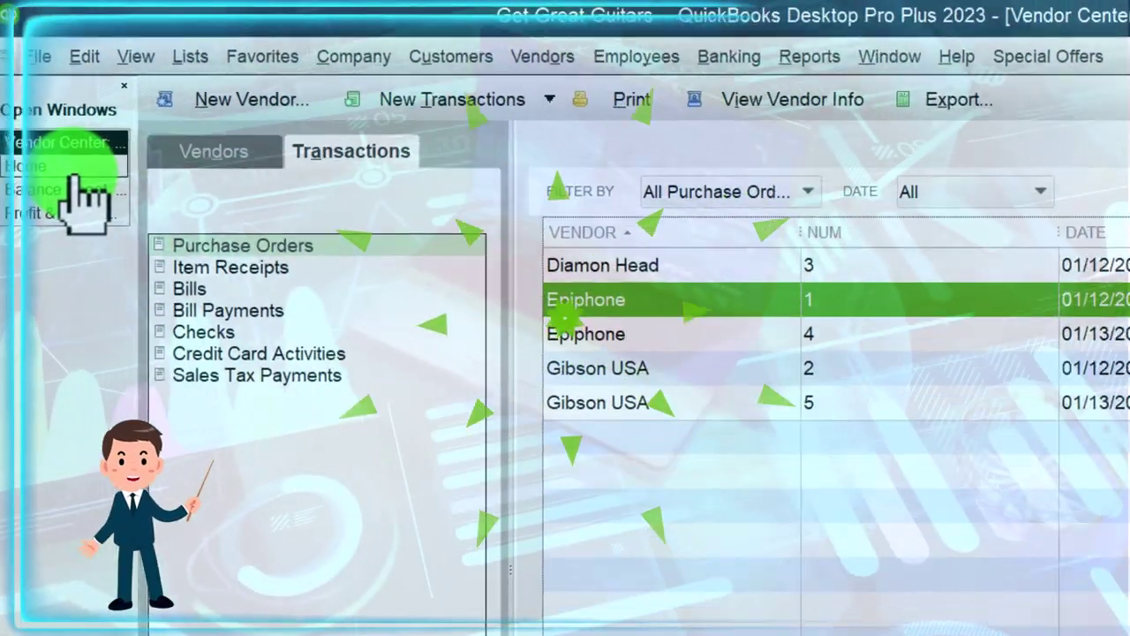
Switch to the Get Great Guitars Home page from the Open Windows list.
{"action": "left_click", "coordinate": [8, 101]}
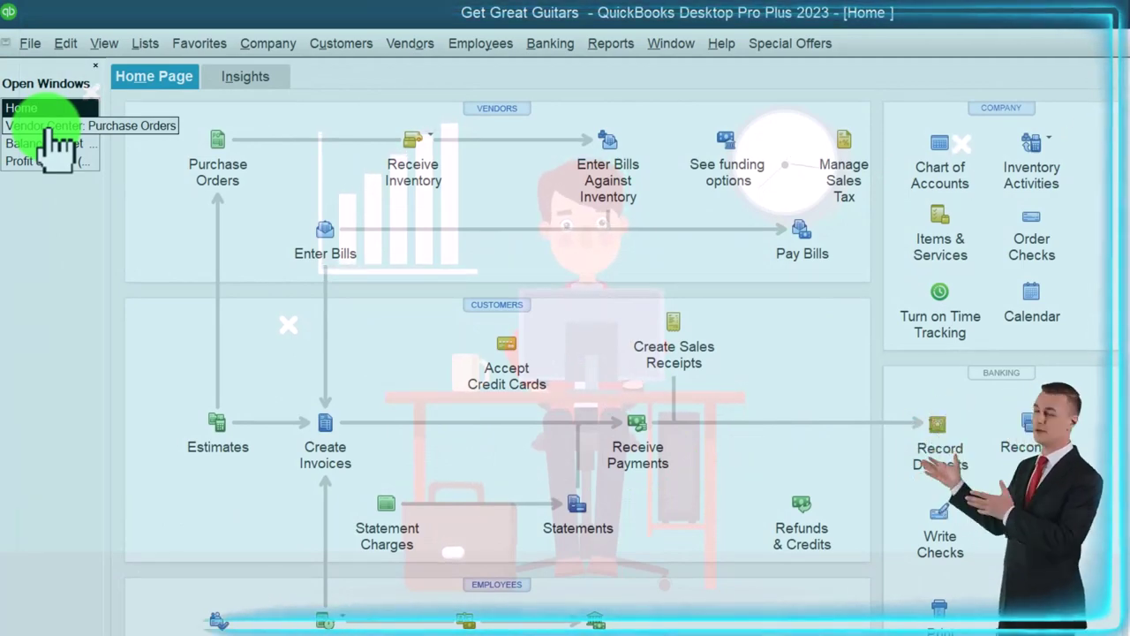
Review Epiphone's and Gibson USA's transactions in the Vendor Center, filtered to Open Purchase Orders.
{"action": "left_click", "coordinate": [50, 126]}
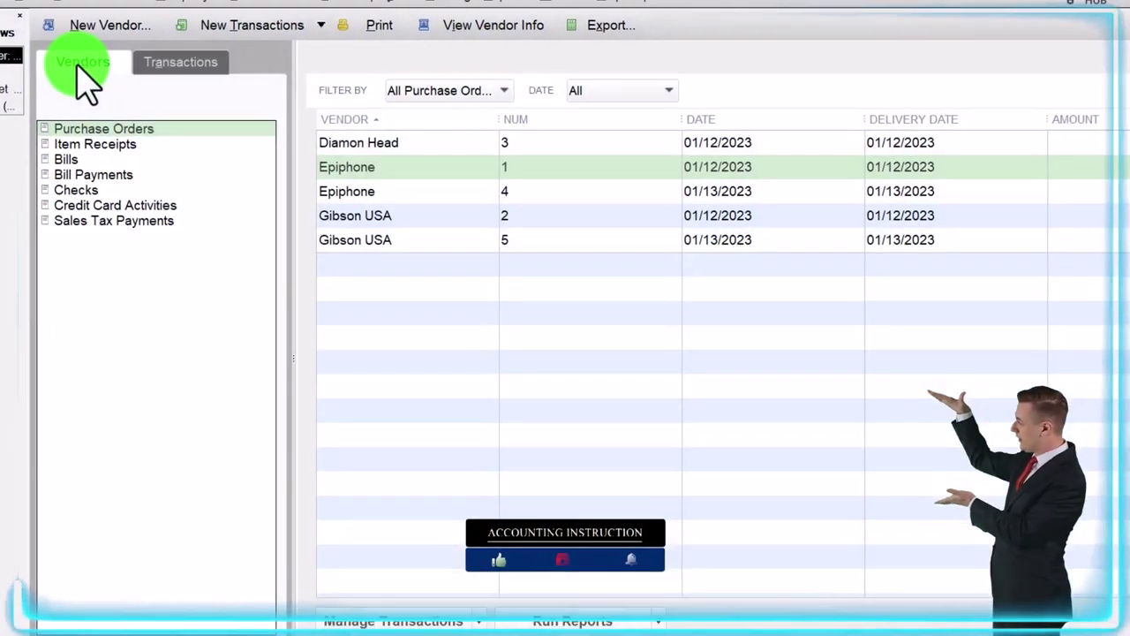
{"action": "left_click", "coordinate": [78, 63]}
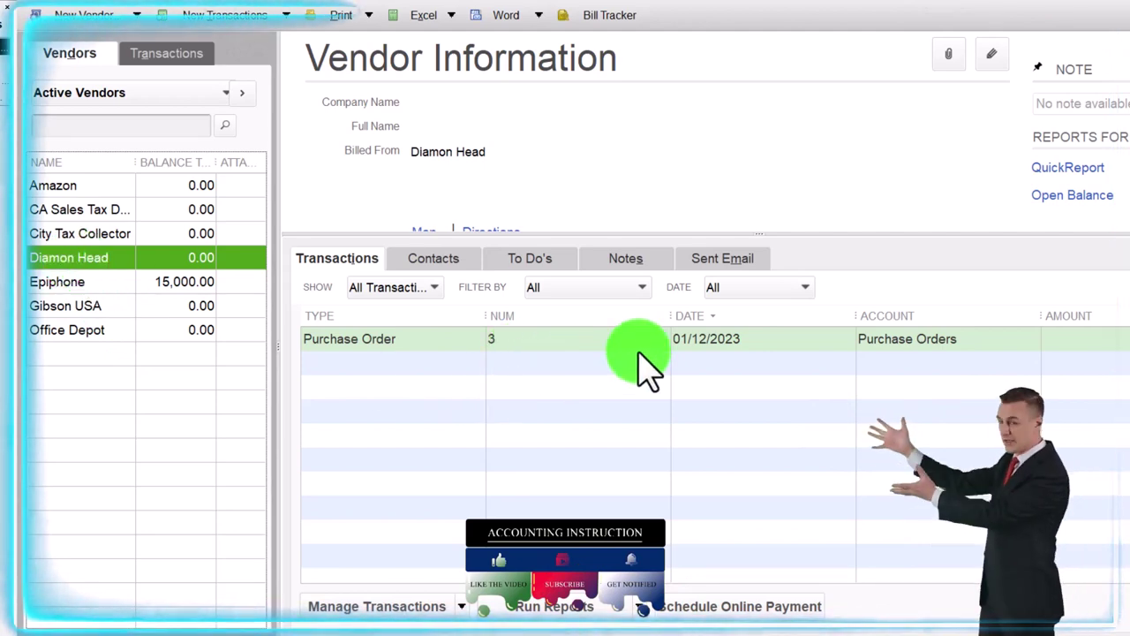
{"action": "left_click", "coordinate": [63, 282]}
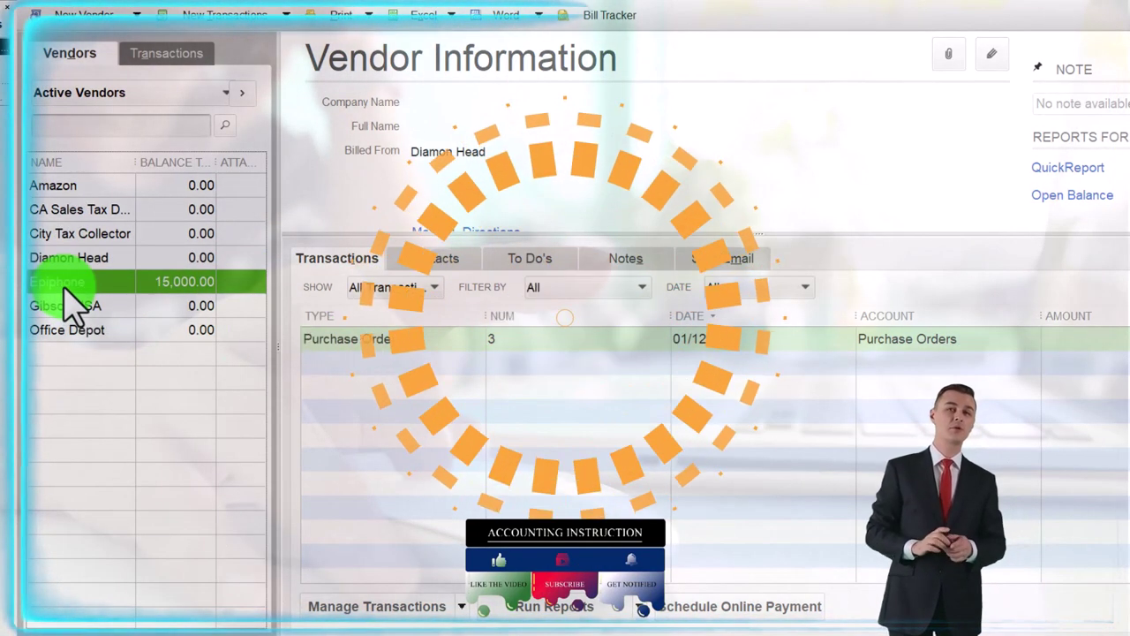
{"action": "left_click", "coordinate": [112, 308]}
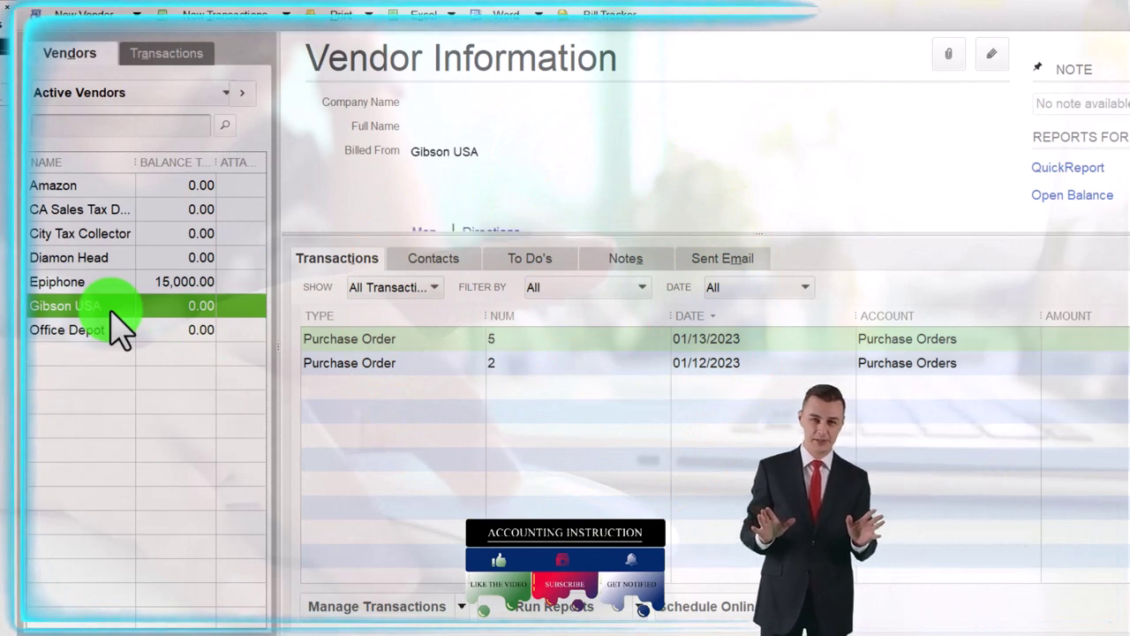
{"action": "left_click", "coordinate": [150, 57]}
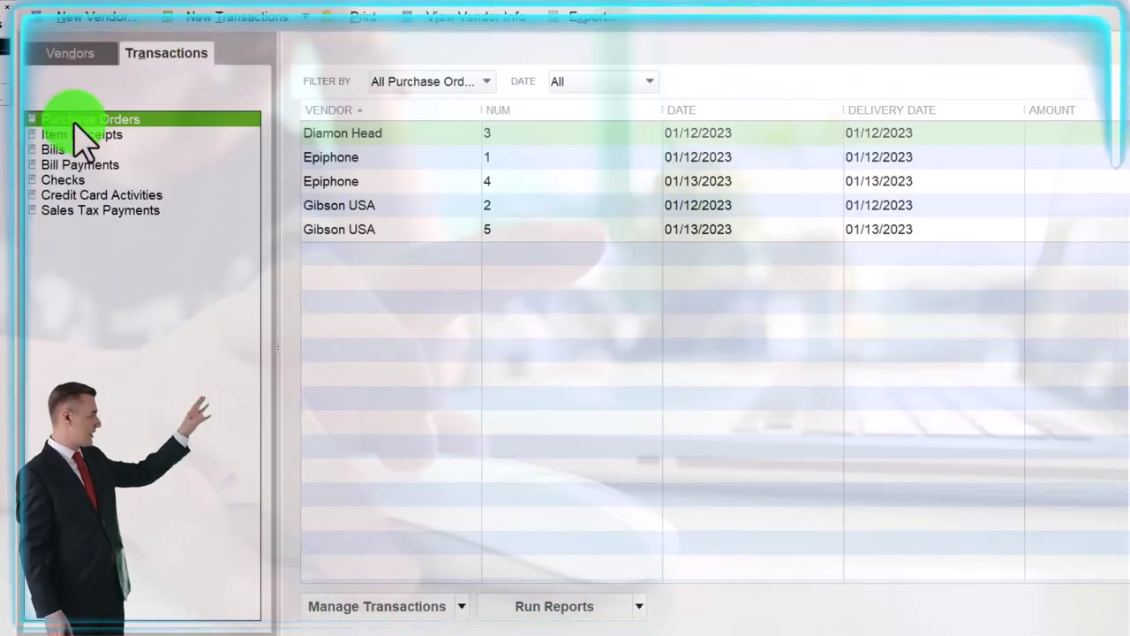
{"action": "left_click", "coordinate": [484, 82]}
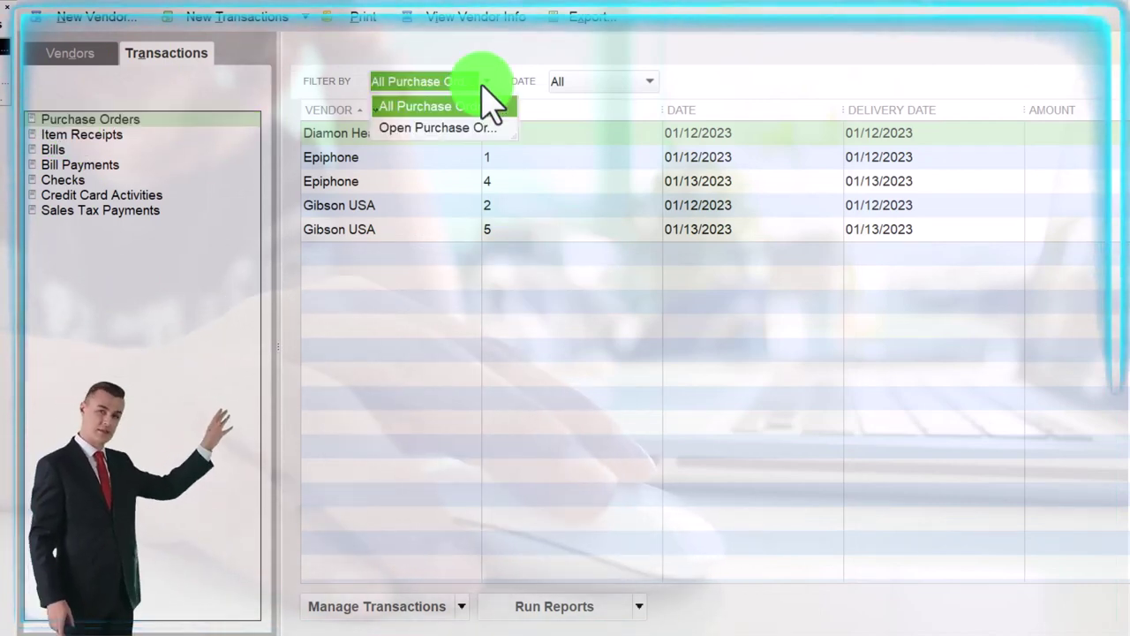
{"action": "left_click", "coordinate": [448, 127]}
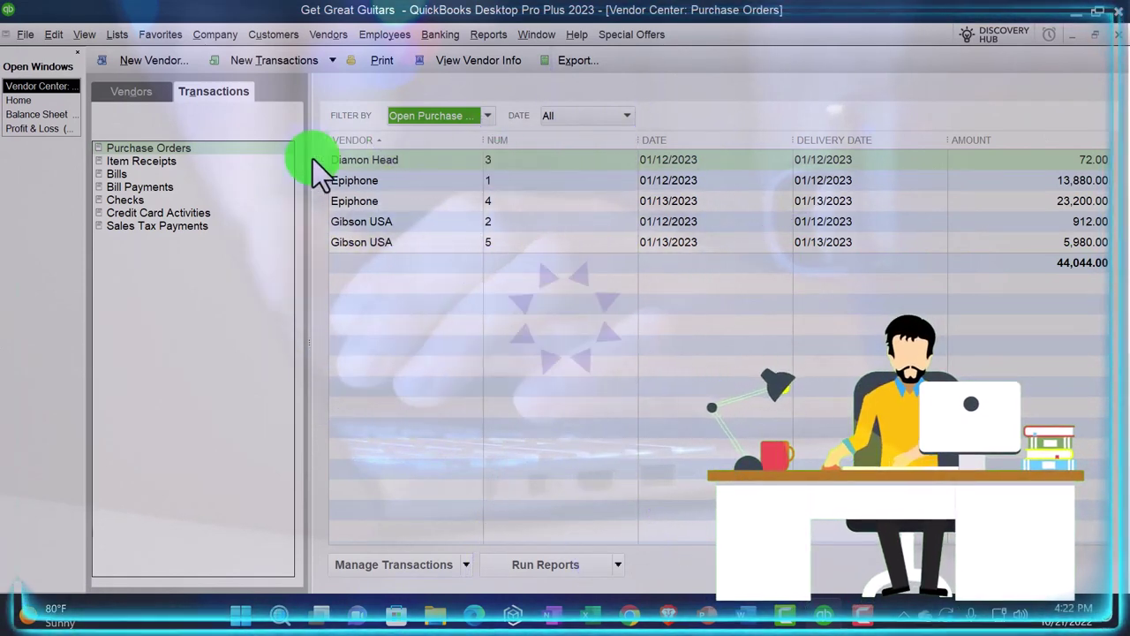
Go back to the Home page and open the Receive Inventory dropdown.
{"action": "left_click", "coordinate": [113, 95]}
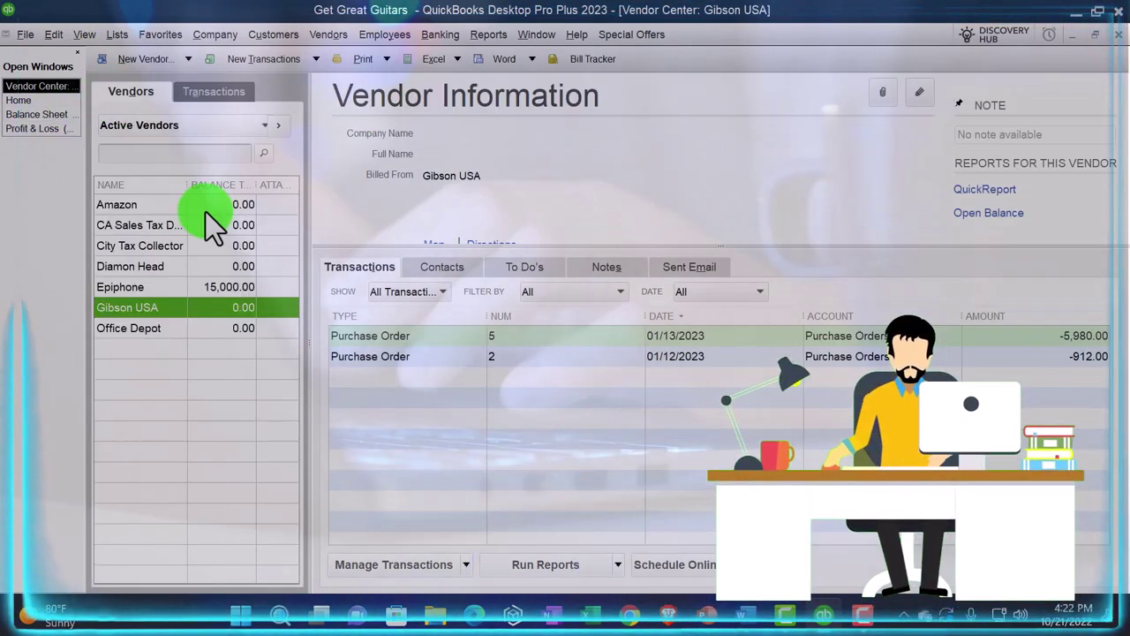
{"action": "left_click", "coordinate": [28, 101]}
{"action": "left_click", "coordinate": [355, 113]}
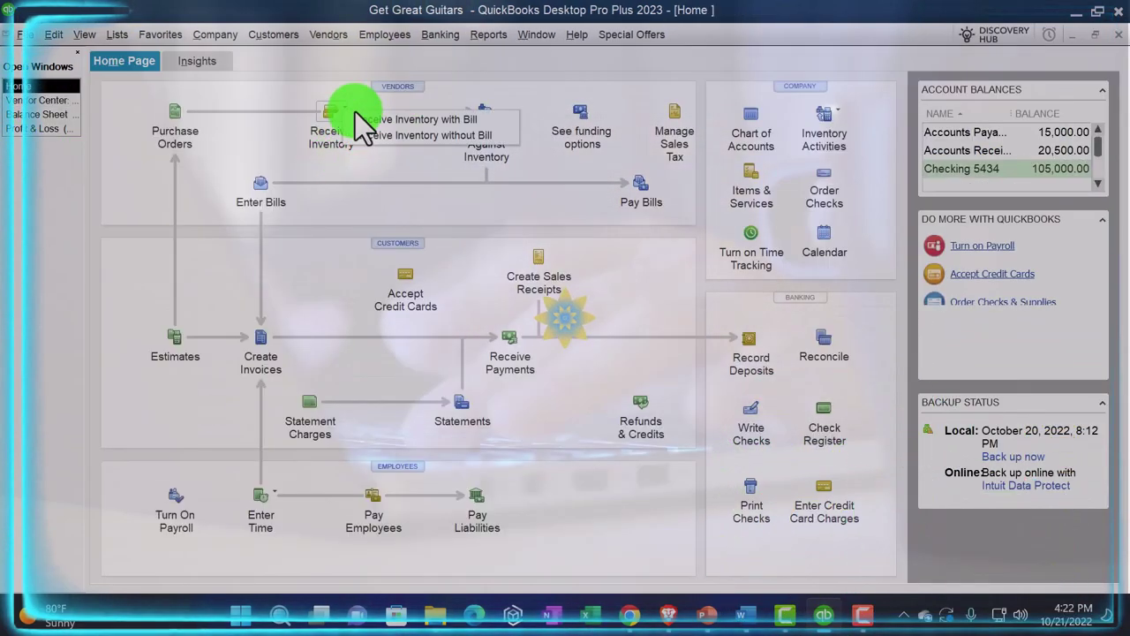
{"action": "left_click", "coordinate": [357, 119]}
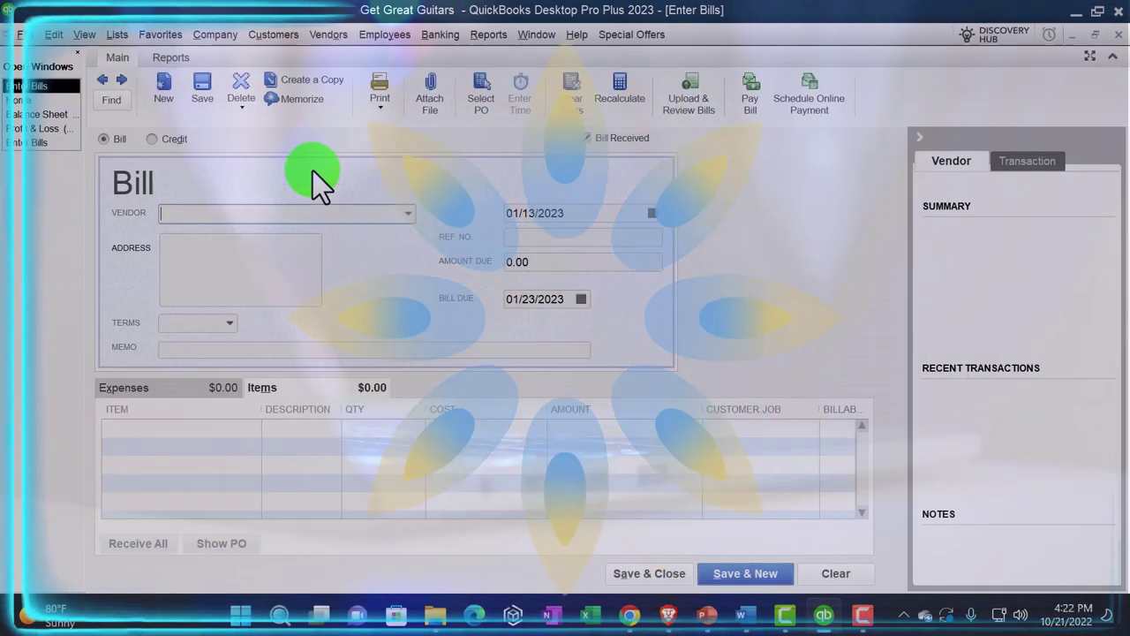
{"action": "left_click", "coordinate": [408, 214]}
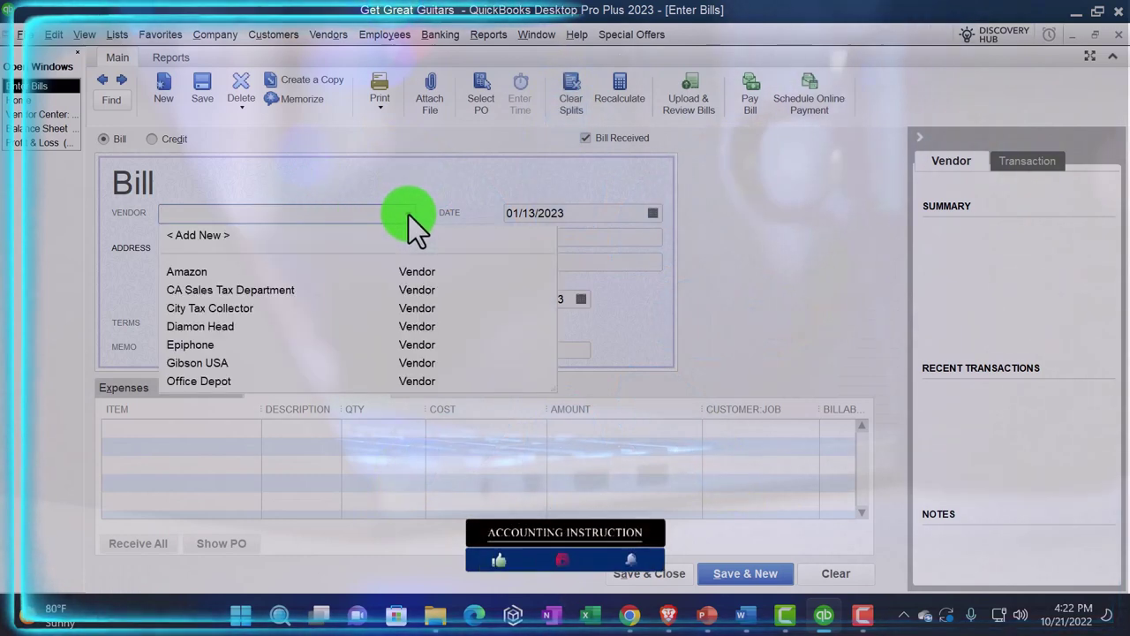
{"action": "left_click", "coordinate": [230, 363]}
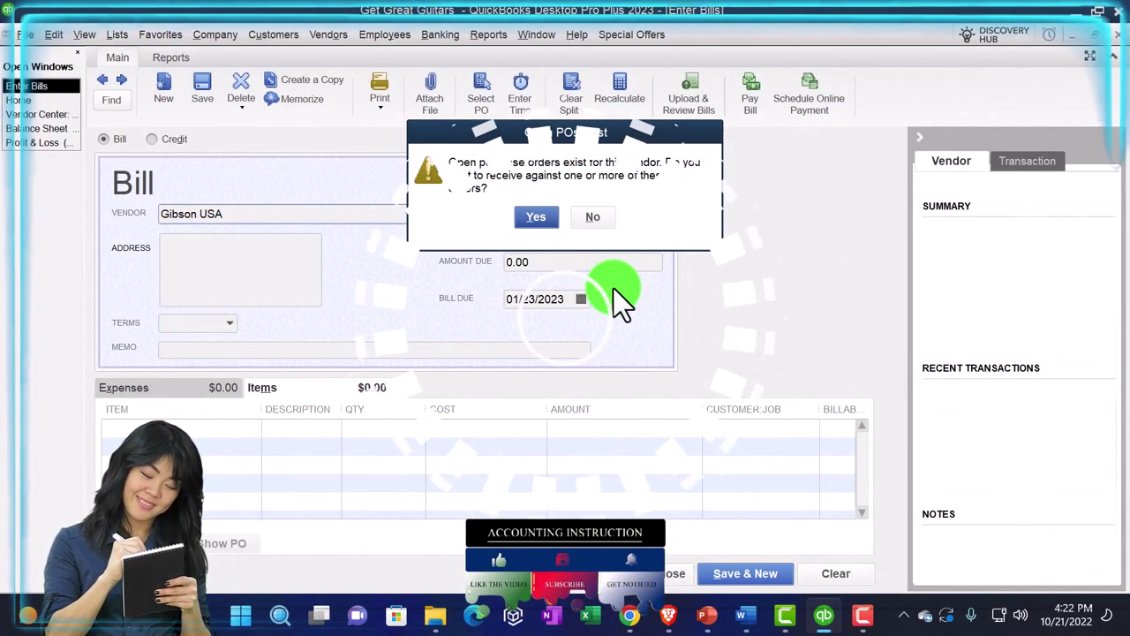
{"action": "left_click", "coordinate": [608, 218]}
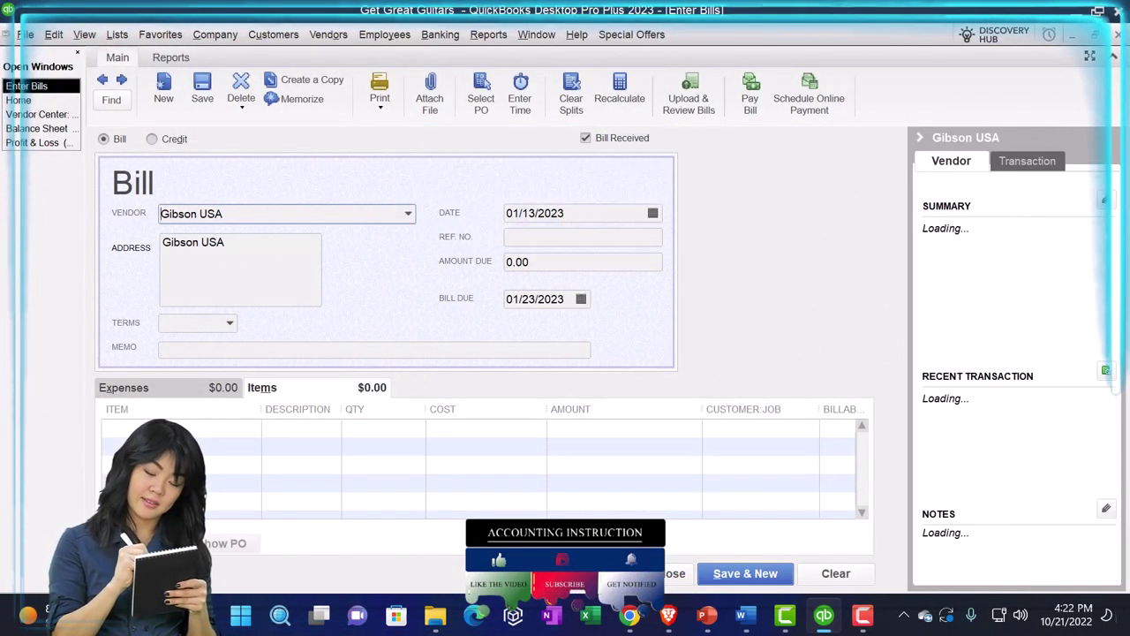
{"action": "left_click", "coordinate": [1116, 37]}
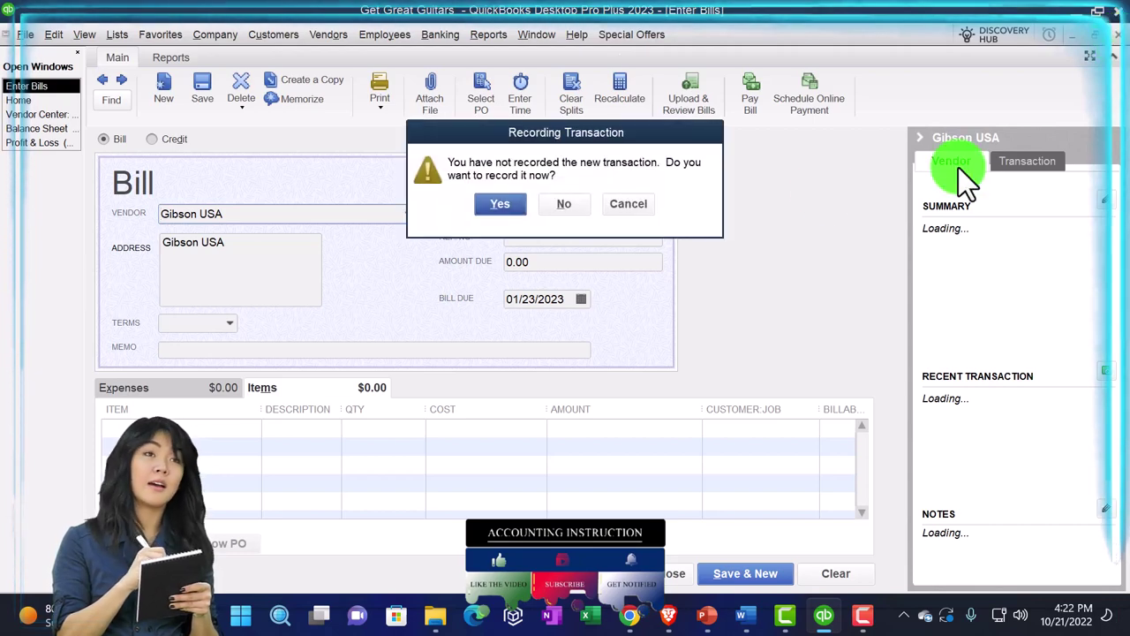
{"action": "left_click", "coordinate": [583, 196]}
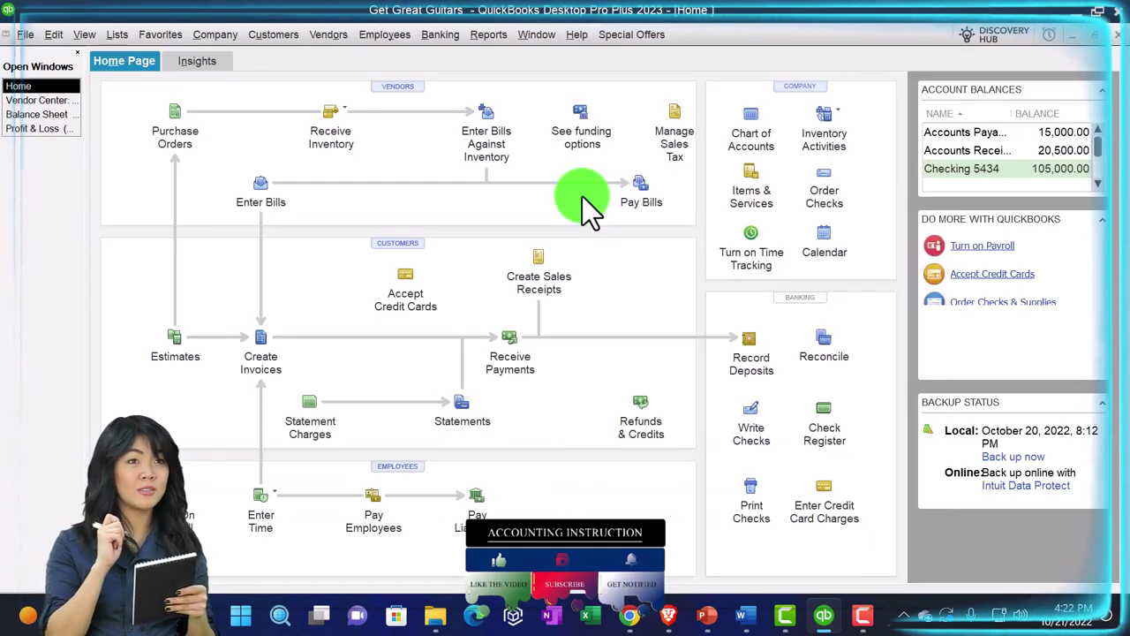